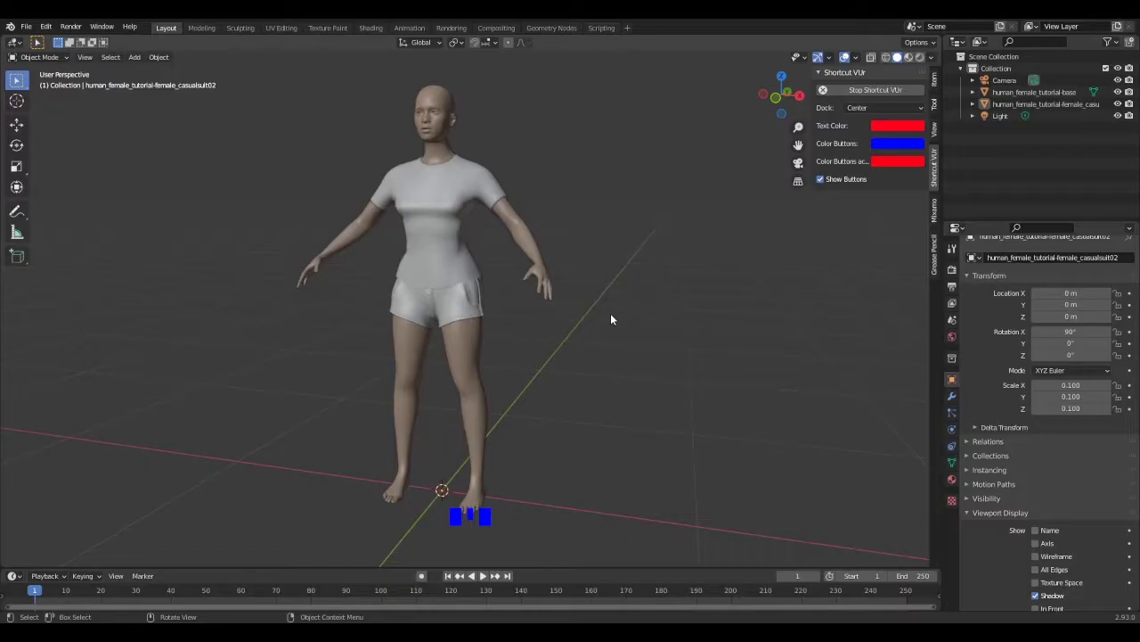
Open the program's preferences window.
{"action": "mouse_move", "coordinate": [610, 313]}
{"action": "middle_mouse_down"}
{"action": "mouse_move", "coordinate": [469, 314]}
{"action": "mouse_move", "coordinate": [597, 294]}
{"action": "middle_mouse_up"}
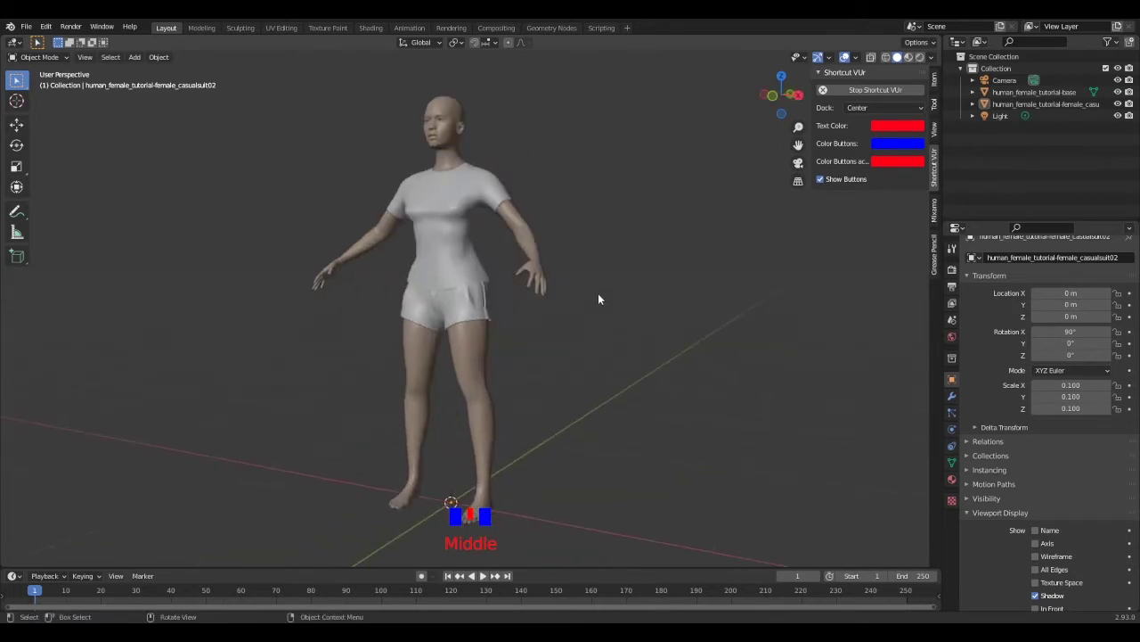
{"action": "middle_click_drag", "start_coordinate": [389, 185], "coordinate": [365, 204]}
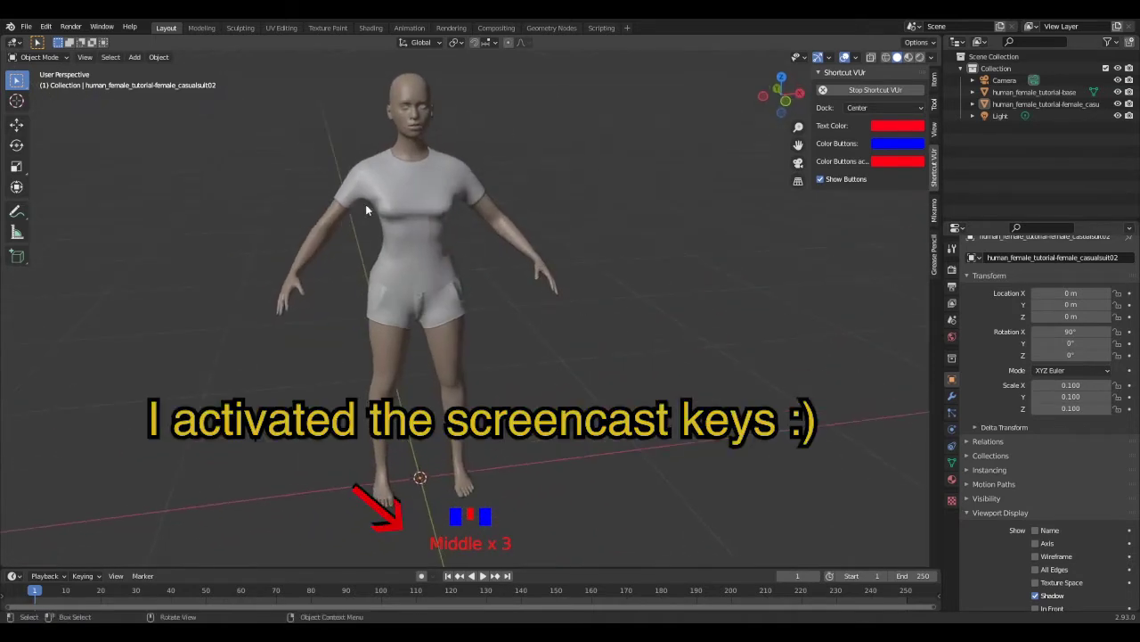
{"action": "left_click", "coordinate": [26, 27]}
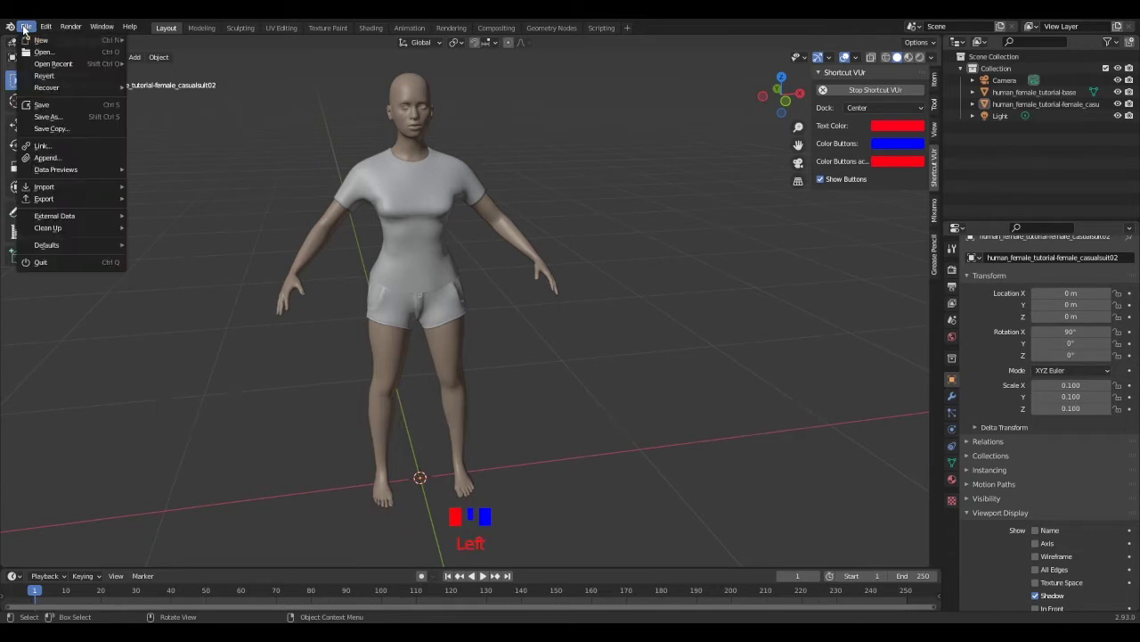
{"action": "left_click", "coordinate": [45, 27]}
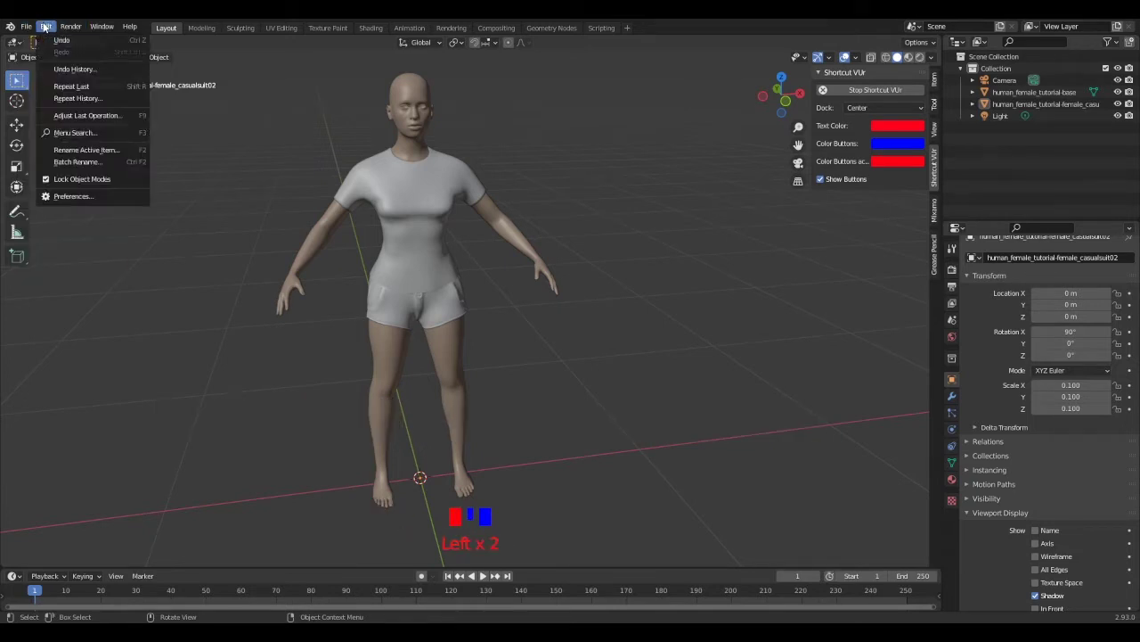
{"action": "left_click", "coordinate": [78, 197]}
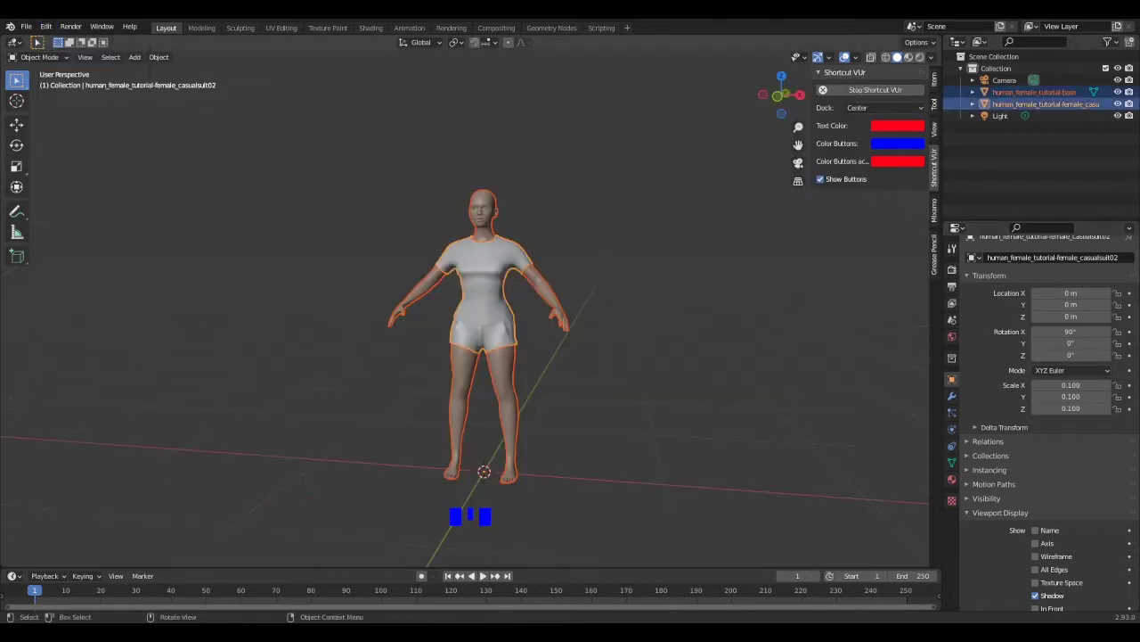
Add a human meta-rig armature to the scene alongside the character.
{"action": "scroll", "coordinate": [481, 339], "scroll_direction": "up", "scroll_amount": 2}
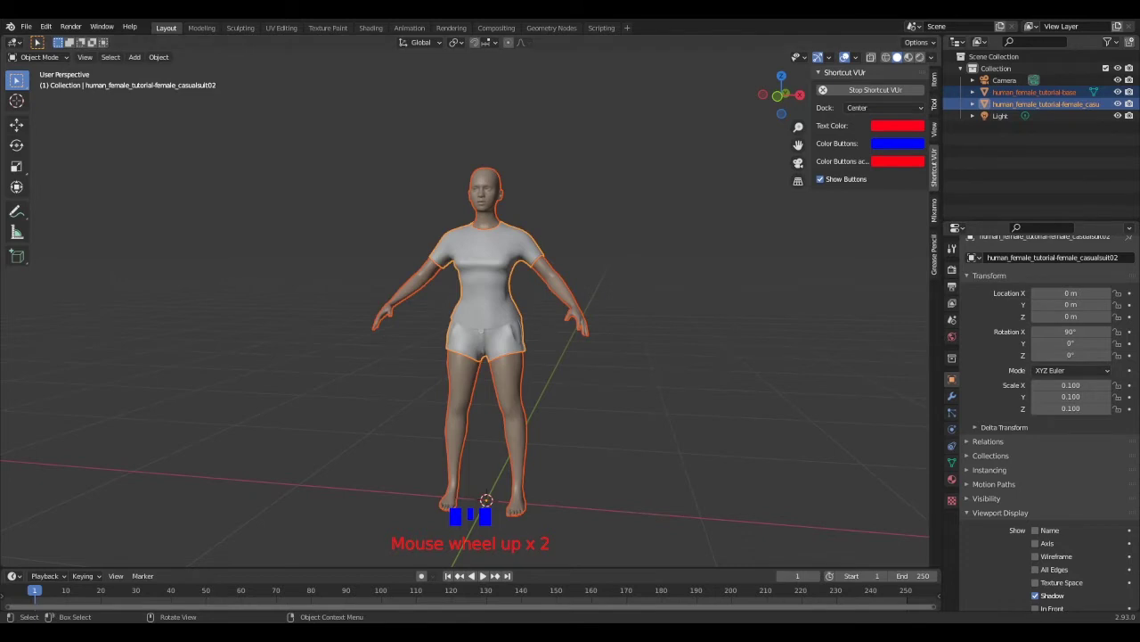
{"action": "key", "text": "shift+a"}
{"action": "mouse_move", "coordinate": [619, 361]}
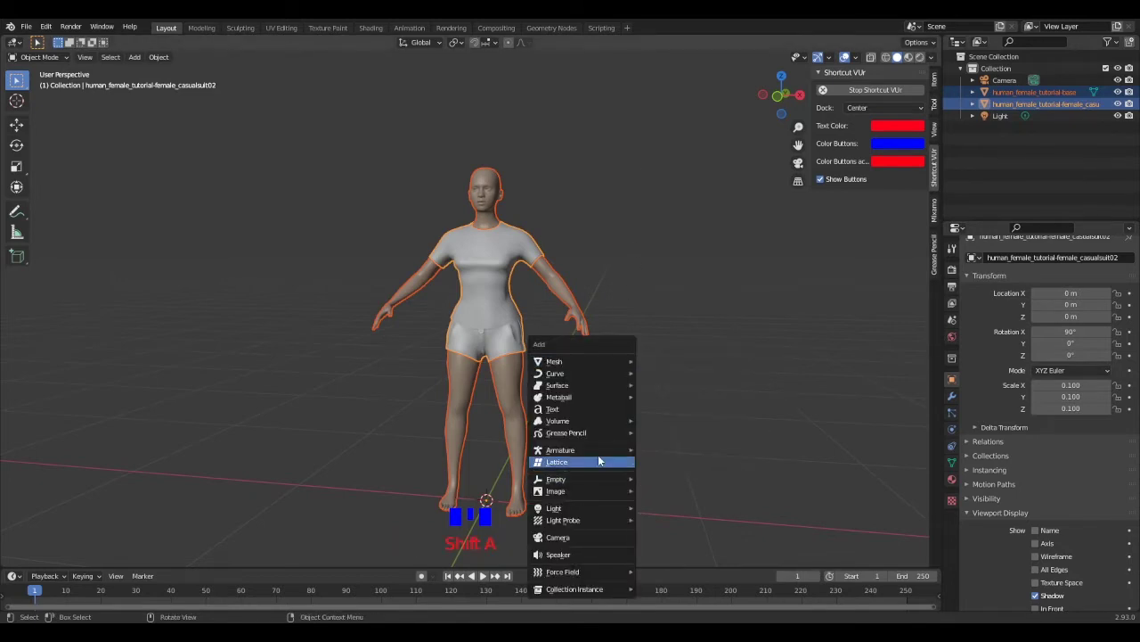
{"action": "mouse_move", "coordinate": [599, 450]}
{"action": "left_click", "coordinate": [662, 462]}
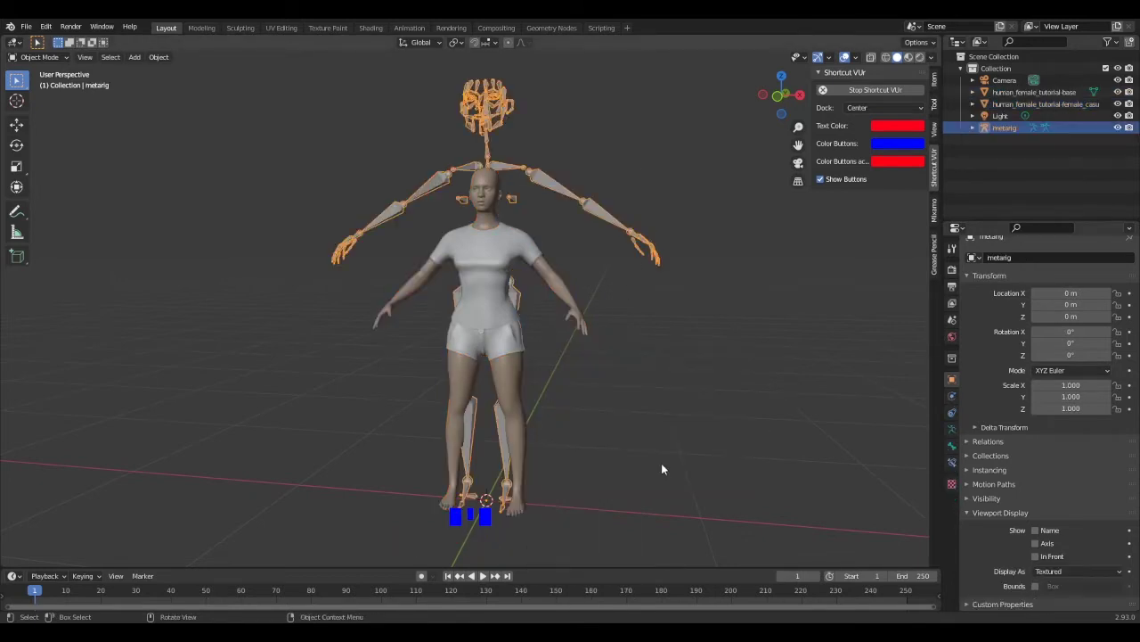
Scale the metarig down to about 0.805 to match the character's height.
{"action": "scroll", "coordinate": [645, 300], "scroll_direction": "down", "scroll_amount": 2}
{"action": "middle_click_drag", "start_coordinate": [645, 300], "coordinate": [611, 301]}
{"action": "key", "text": "s"}
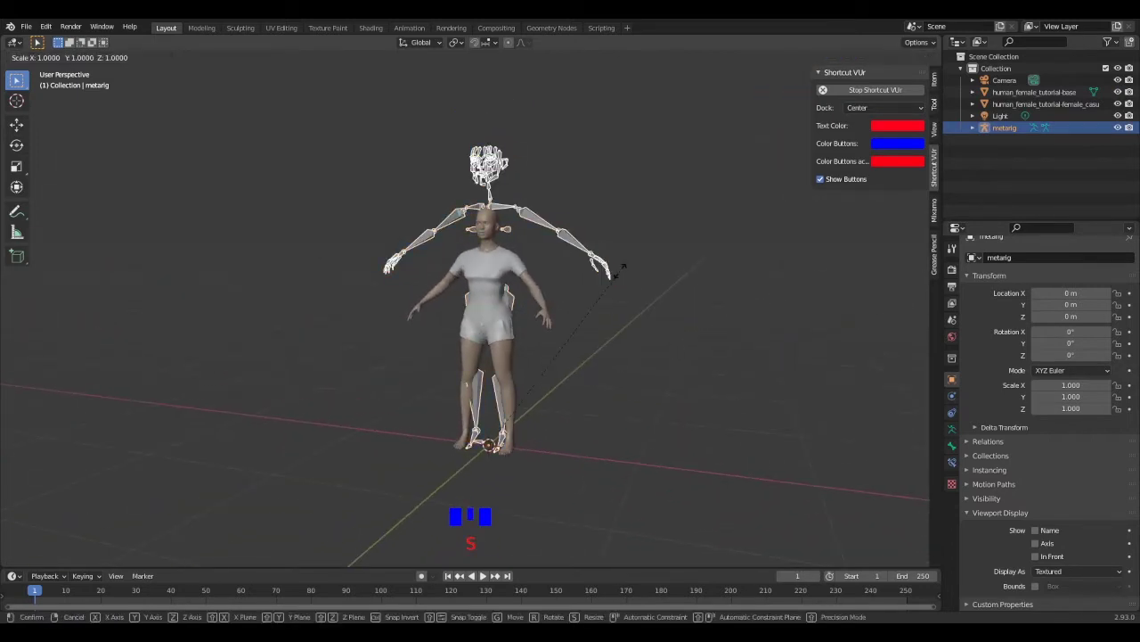
{"action": "left_click", "coordinate": [598, 306]}
{"action": "key", "text": "KP_3"}
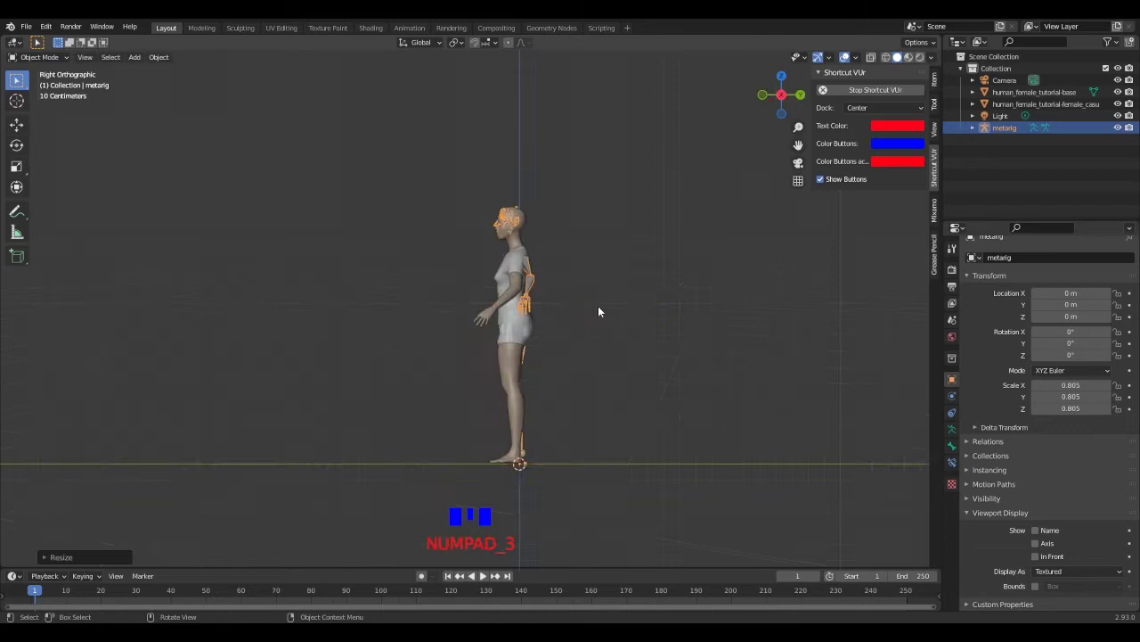
Set the metarig to display in front of the meshes and fine-tune its scale to about 0.800.
{"action": "scroll", "coordinate": [598, 305], "scroll_direction": "up", "scroll_amount": 2}
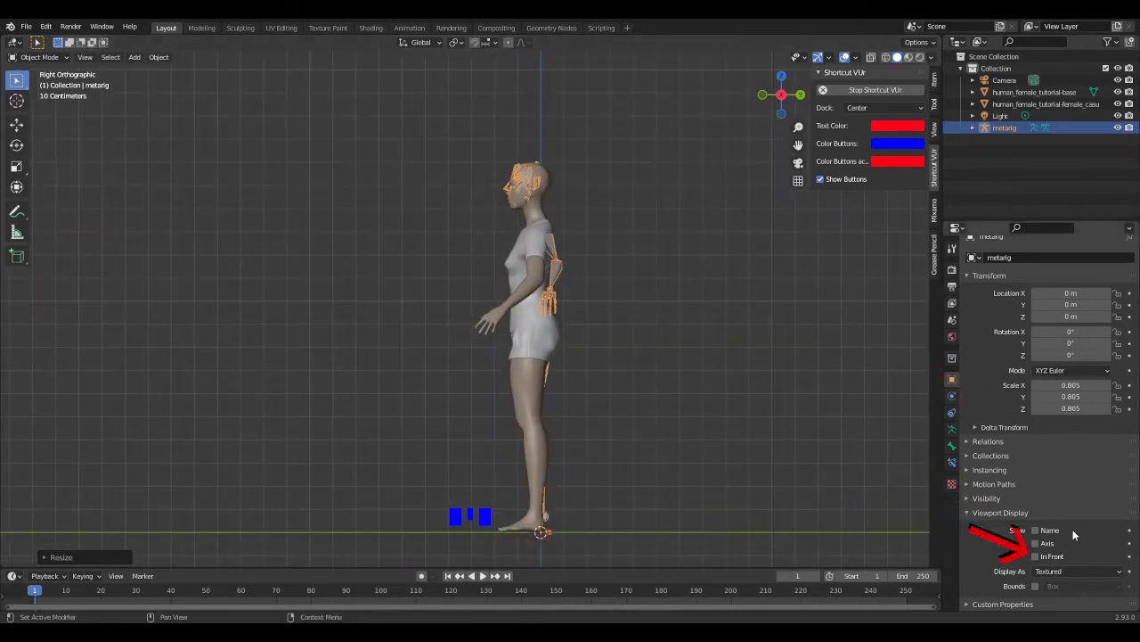
{"action": "left_click", "coordinate": [1034, 556]}
{"action": "scroll", "coordinate": [620, 219], "scroll_direction": "up", "scroll_amount": 1}
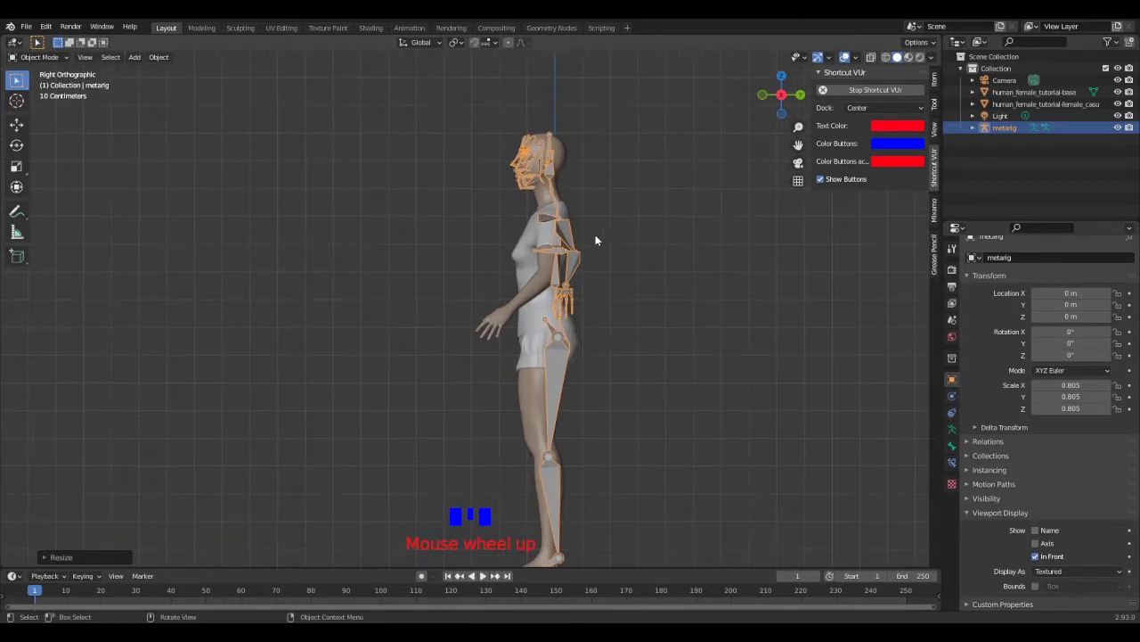
{"action": "key", "text": "s"}
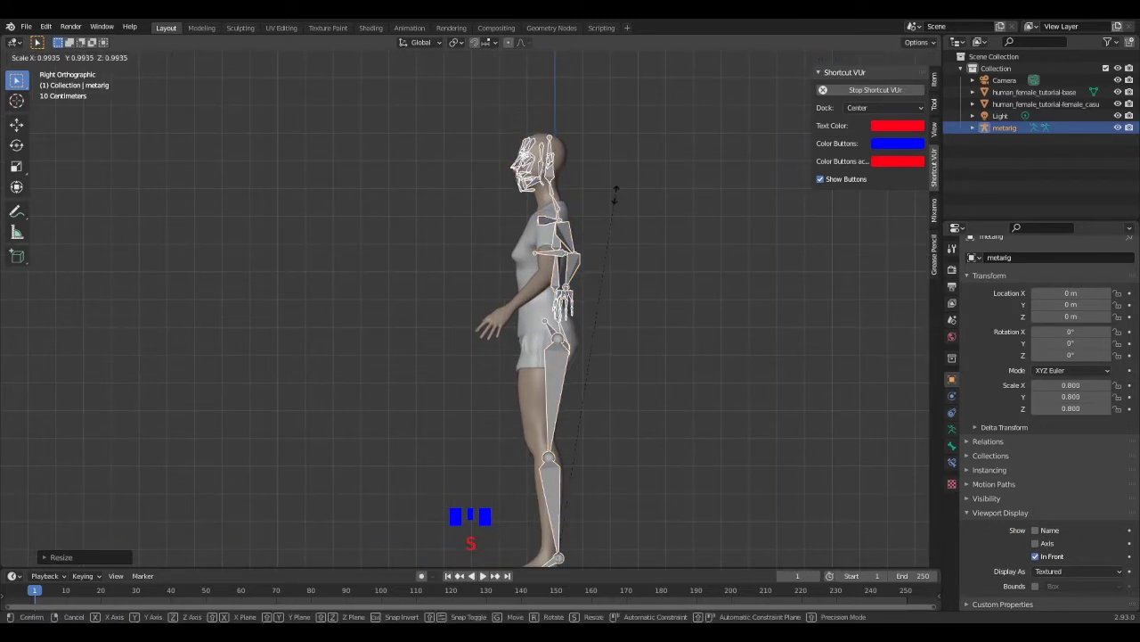
{"action": "right_click", "coordinate": [615, 191]}
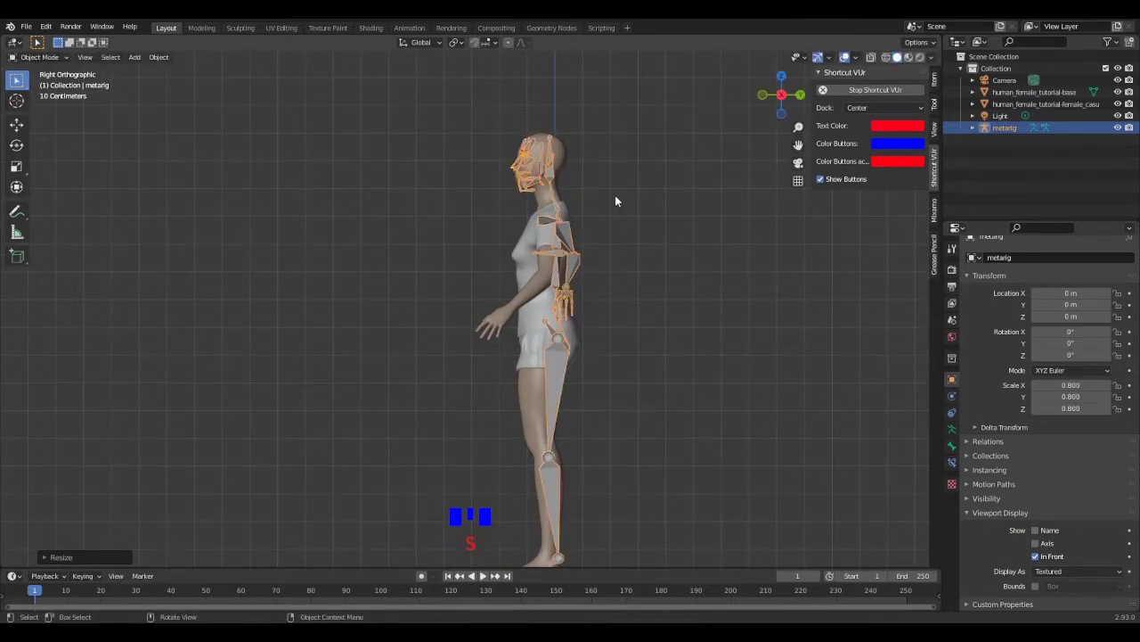
Move the metarig about -0.026 m along the Y axis to centre it in the body from the side.
{"action": "key", "text": "KP_1"}
{"action": "key", "text": "KP_3"}
{"action": "middle_click_drag", "start_coordinate": [567, 220], "coordinate": [470, 256], "text": "shift"}
{"action": "key", "text": "g"}
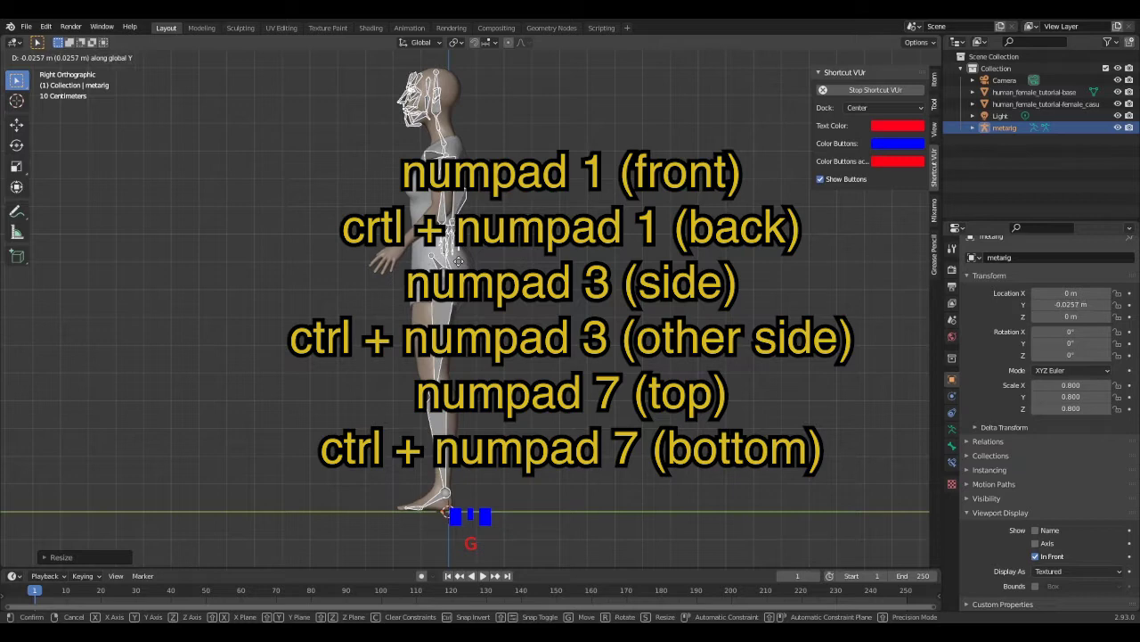
{"action": "left_click", "coordinate": [460, 265]}
Enter Edit Mode on the metarig, turn on X-axis mirroring for the bones and clear the selection.
{"action": "key", "text": "KP_1"}
{"action": "key", "text": "Tab"}
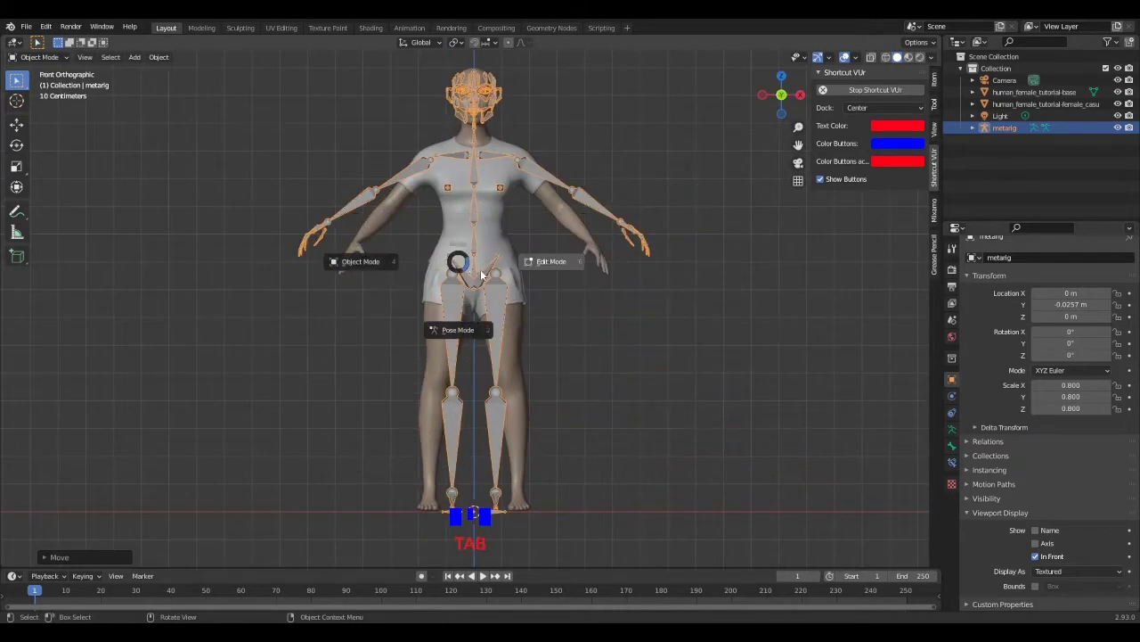
{"action": "left_click", "coordinate": [539, 259]}
{"action": "middle_click_drag", "start_coordinate": [596, 377], "coordinate": [580, 430], "text": "shift"}
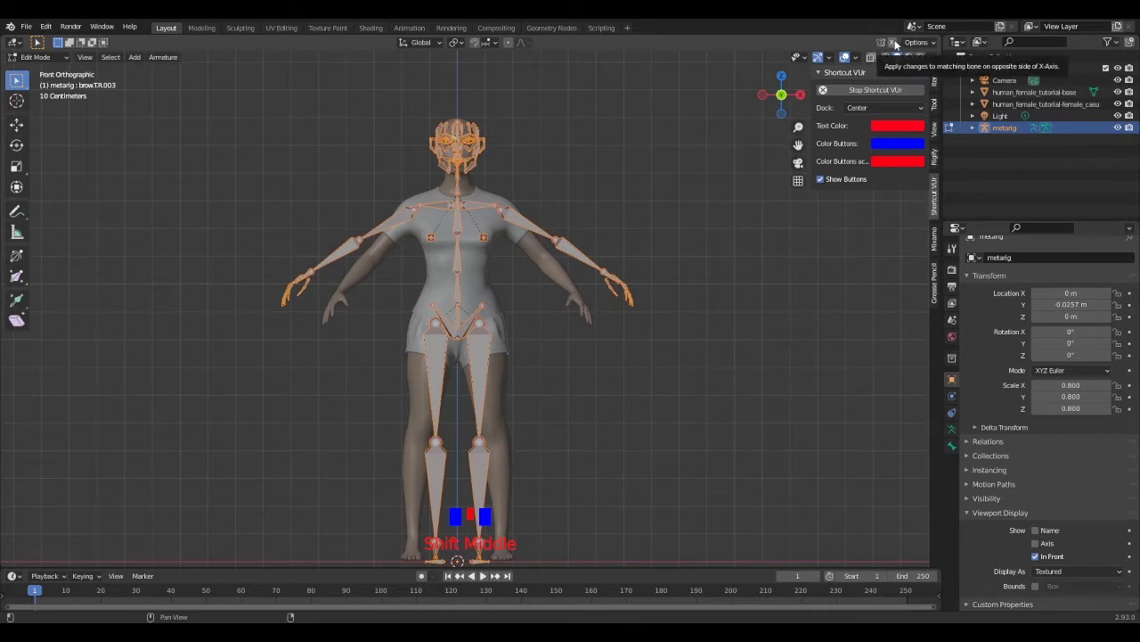
{"action": "left_click", "coordinate": [893, 42]}
{"action": "left_click", "coordinate": [625, 191]}
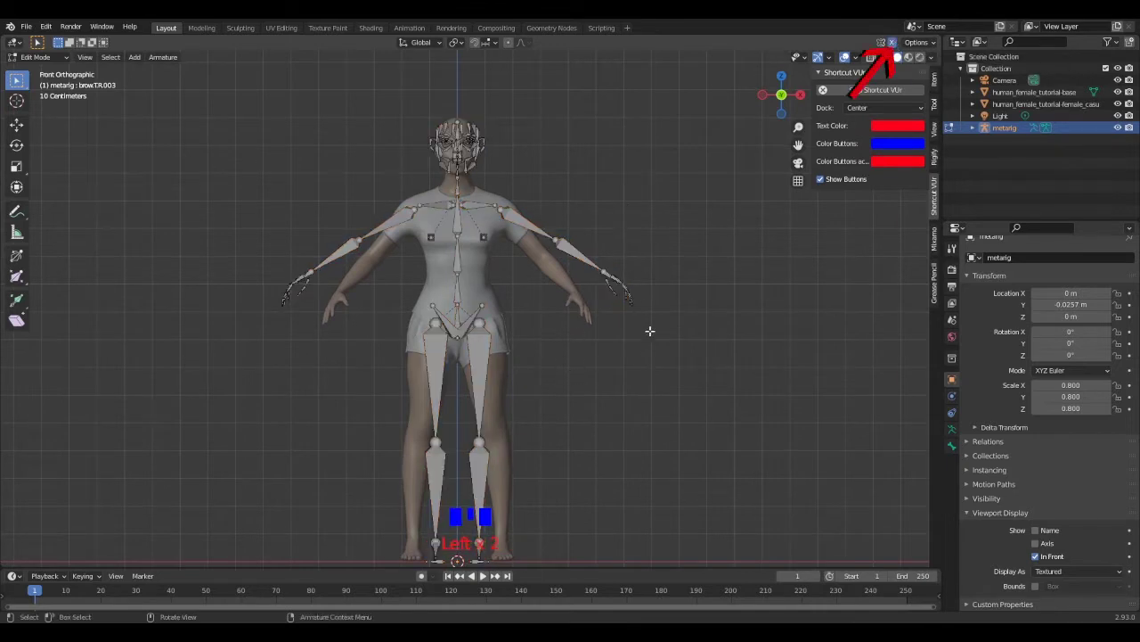
Move the left thigh, shin and foot bones outward along the X axis towards the character's leg.
{"action": "middle_click_drag", "start_coordinate": [649, 329], "coordinate": [667, 216], "text": "shift"}
{"action": "scroll", "coordinate": [554, 298], "scroll_direction": "up", "scroll_amount": 2}
{"action": "middle_click_drag", "start_coordinate": [553, 298], "coordinate": [529, 237], "text": "shift"}
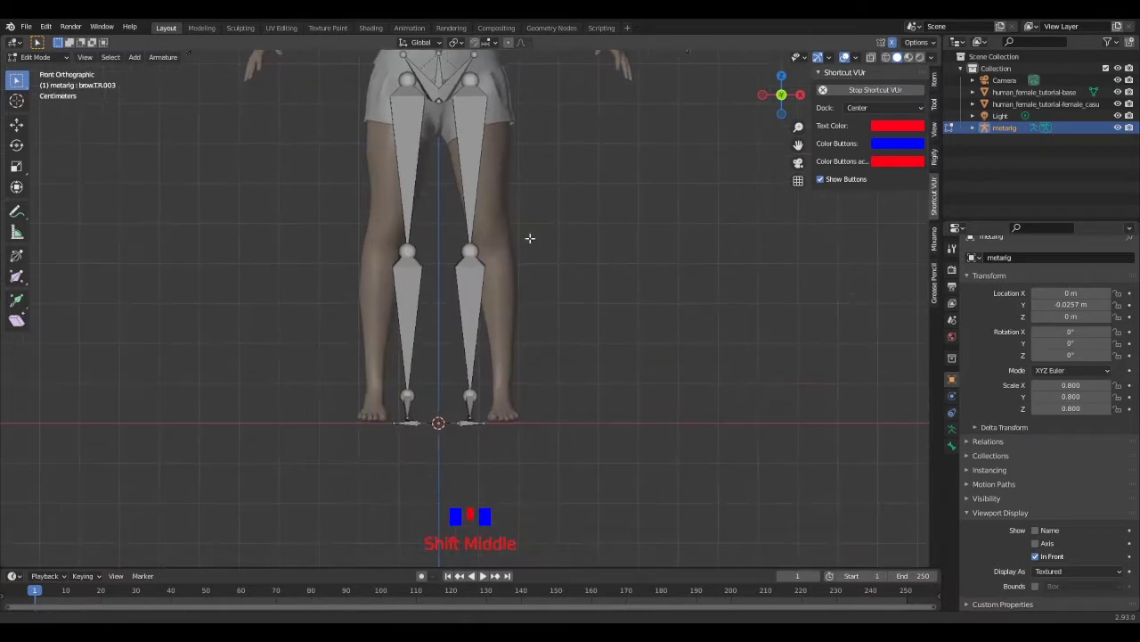
{"action": "left_click_drag", "start_coordinate": [588, 444], "coordinate": [451, 162]}
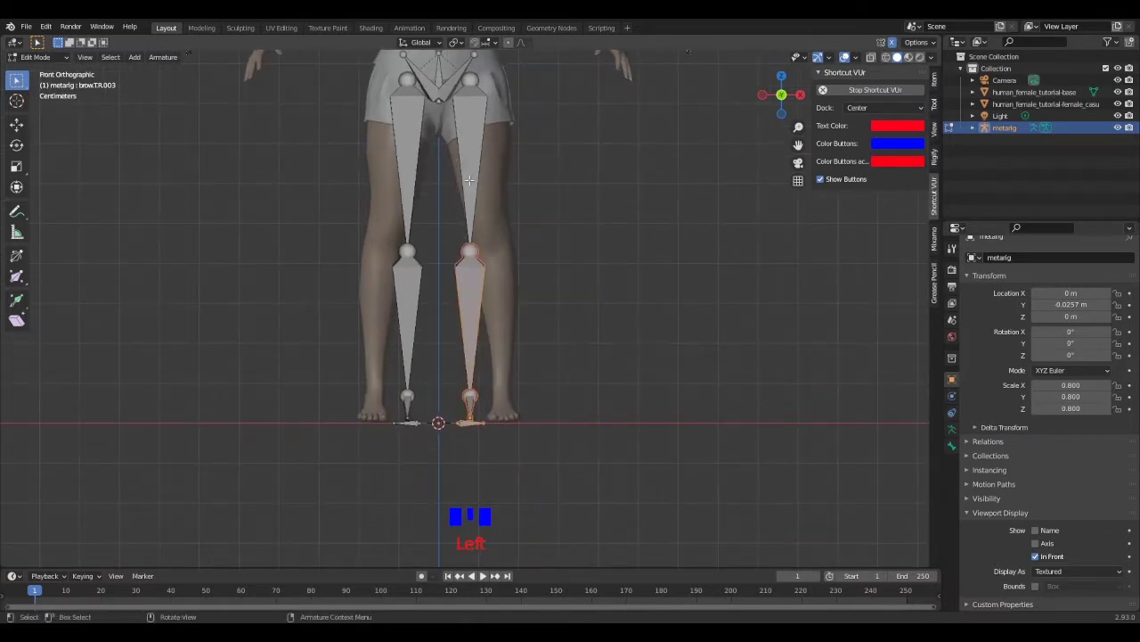
{"action": "left_click", "coordinate": [472, 129], "text": "shift"}
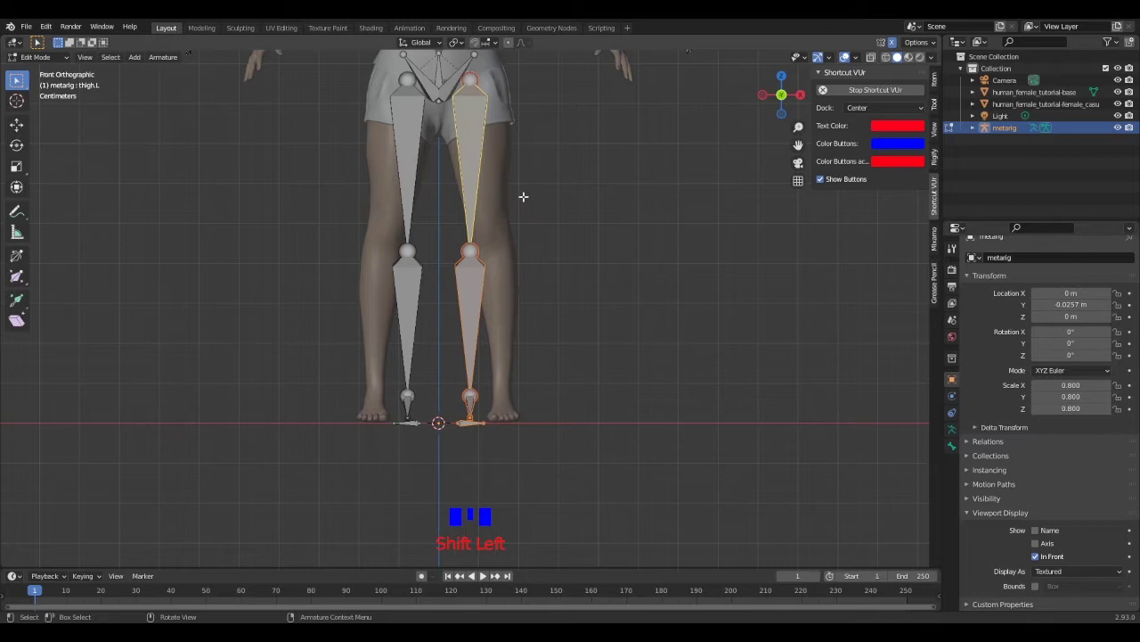
{"action": "key", "text": "g"}
{"action": "key", "text": "x"}
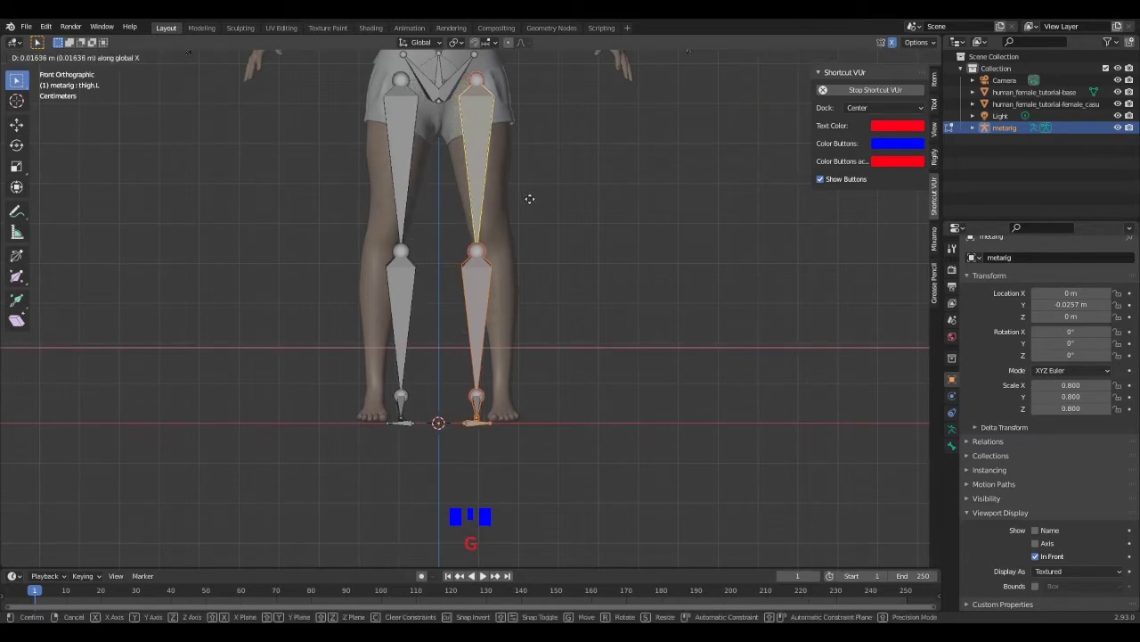
{"action": "left_click", "coordinate": [533, 199]}
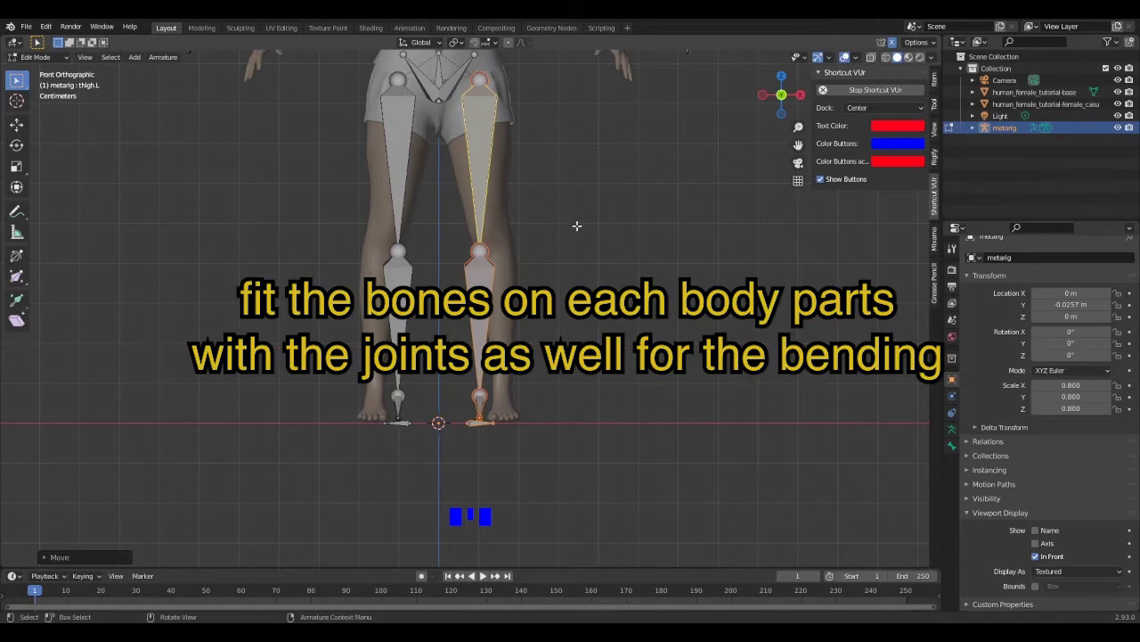
Move the left knee joint about 0.03 m outward and 0.03 m up to fit the character's knee.
{"action": "left_click_drag", "start_coordinate": [578, 205], "coordinate": [447, 276]}
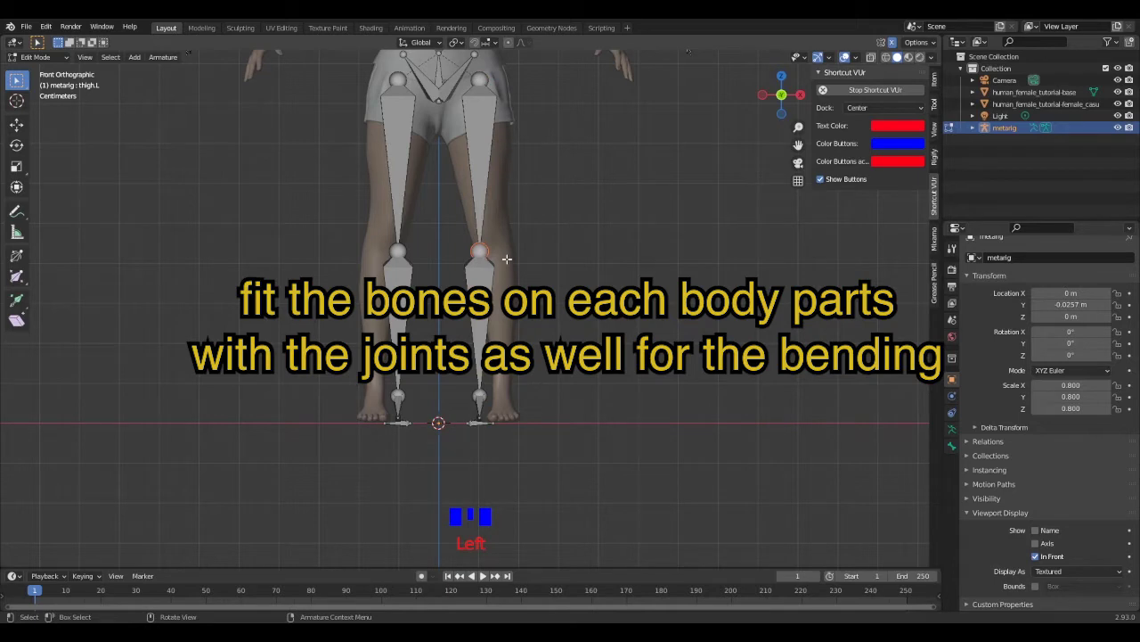
{"action": "key", "text": "g"}
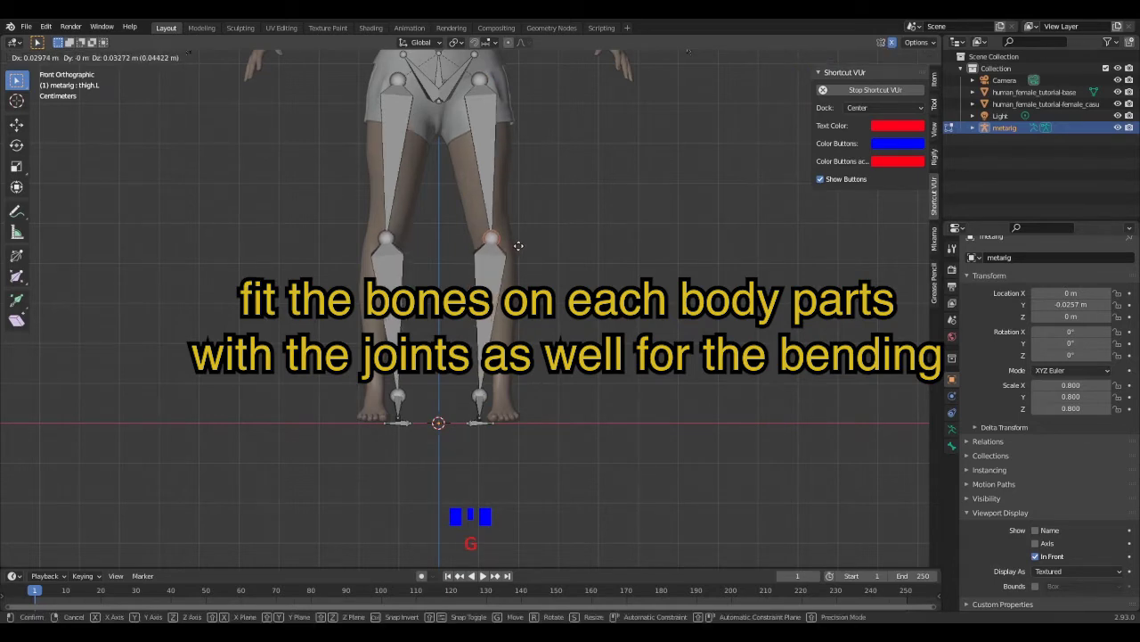
{"action": "left_click", "coordinate": [517, 244]}
Move the joint at the top of the left thigh bone about 0.01 m forward in the side view.
{"action": "key", "text": "KP_3"}
{"action": "scroll", "coordinate": [479, 240], "scroll_direction": "up", "scroll_amount": 4}
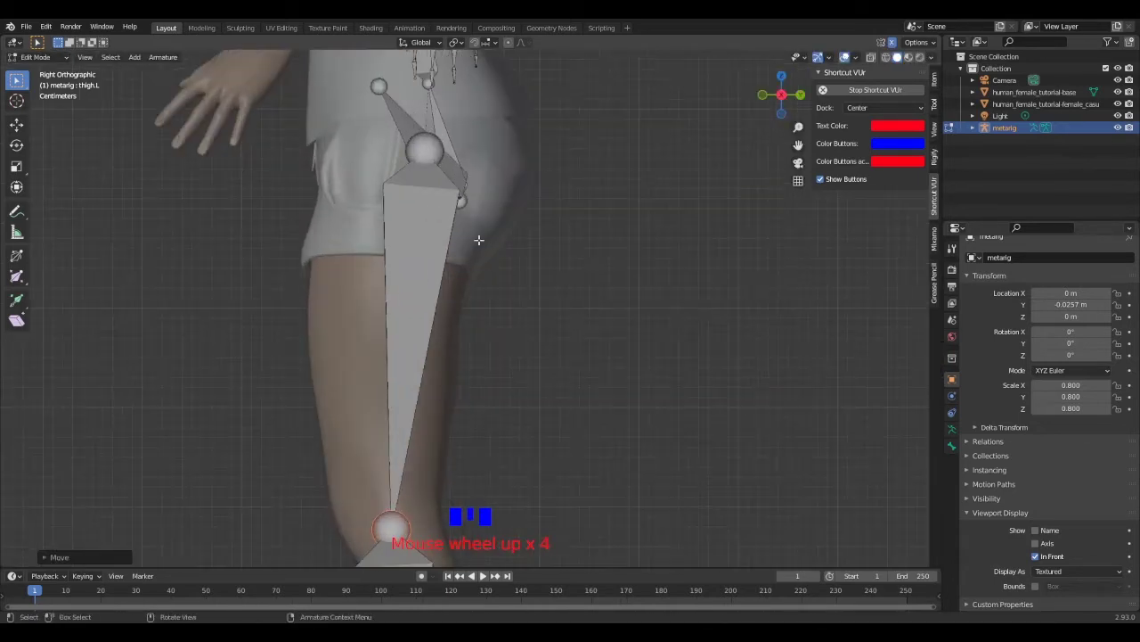
{"action": "left_click", "coordinate": [428, 146]}
{"action": "left_click", "coordinate": [422, 154]}
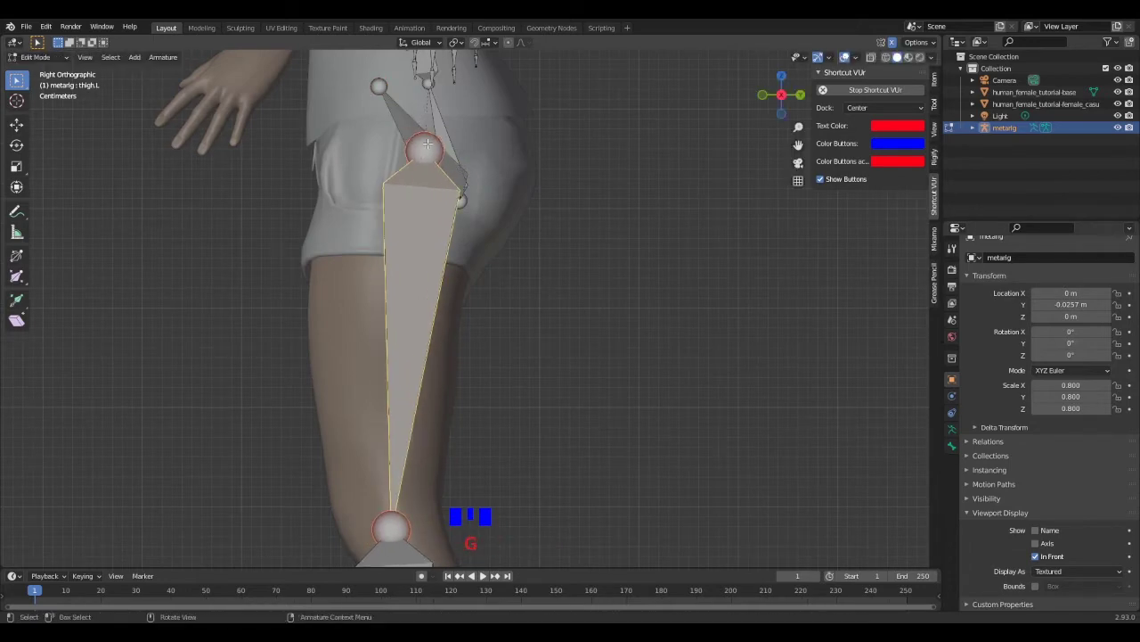
{"action": "left_click", "coordinate": [428, 144]}
{"action": "left_click", "coordinate": [426, 148]}
{"action": "left_click", "coordinate": [422, 155]}
{"action": "middle_click_drag", "start_coordinate": [442, 188], "coordinate": [562, 196]}
{"action": "left_click", "coordinate": [451, 143]}
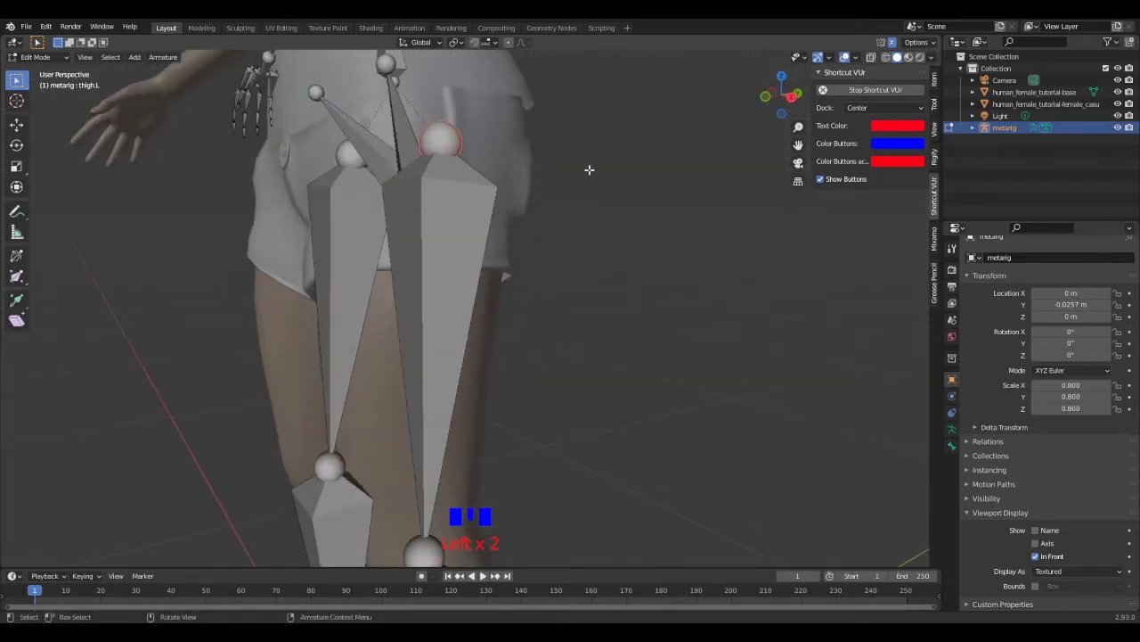
{"action": "key", "text": "KP_3"}
{"action": "key", "text": "g"}
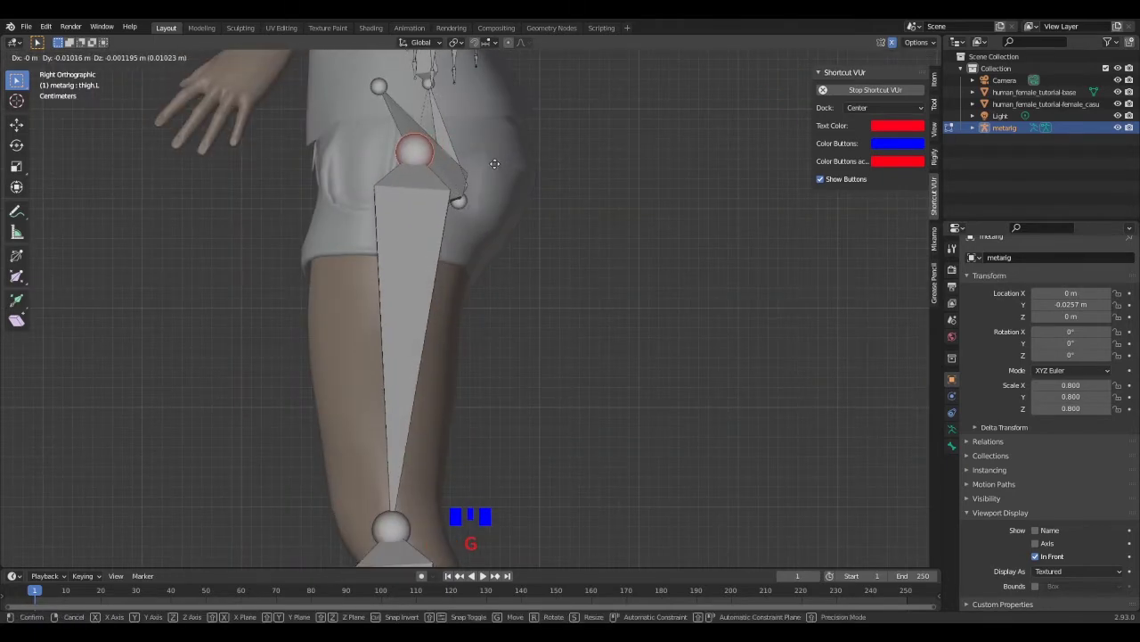
{"action": "left_click", "coordinate": [492, 163]}
Move the left ankle joint and foot bones onto the character's foot in the front view.
{"action": "scroll", "coordinate": [495, 167], "scroll_direction": "down", "scroll_amount": 1}
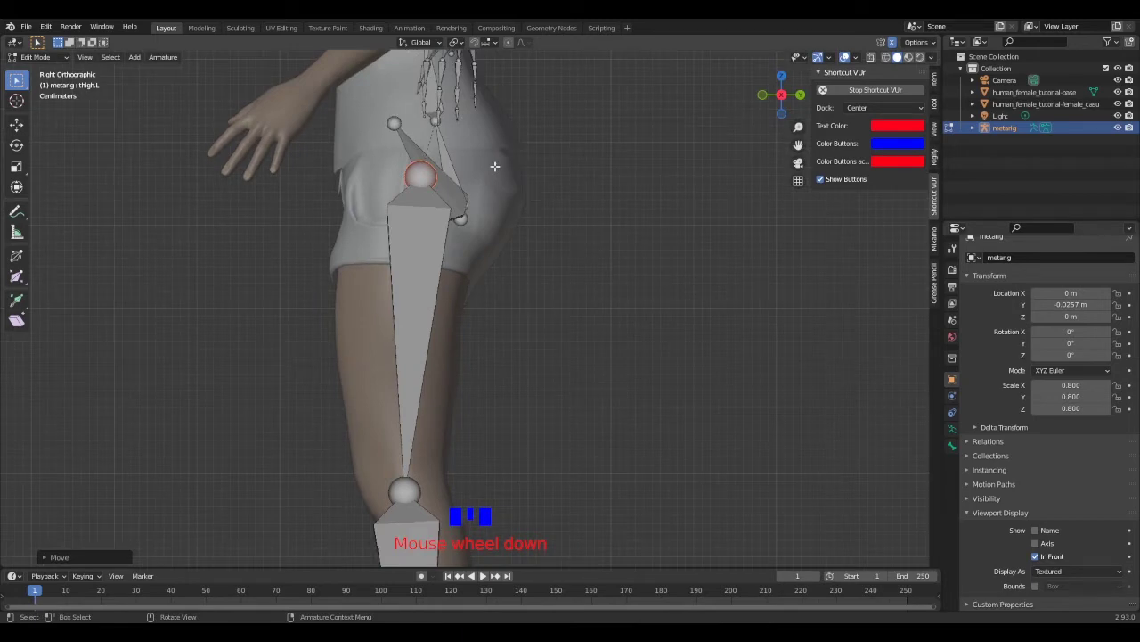
{"action": "scroll", "coordinate": [494, 166], "scroll_direction": "down", "scroll_amount": 3}
{"action": "key", "text": "KP_1"}
{"action": "key", "text": "g"}
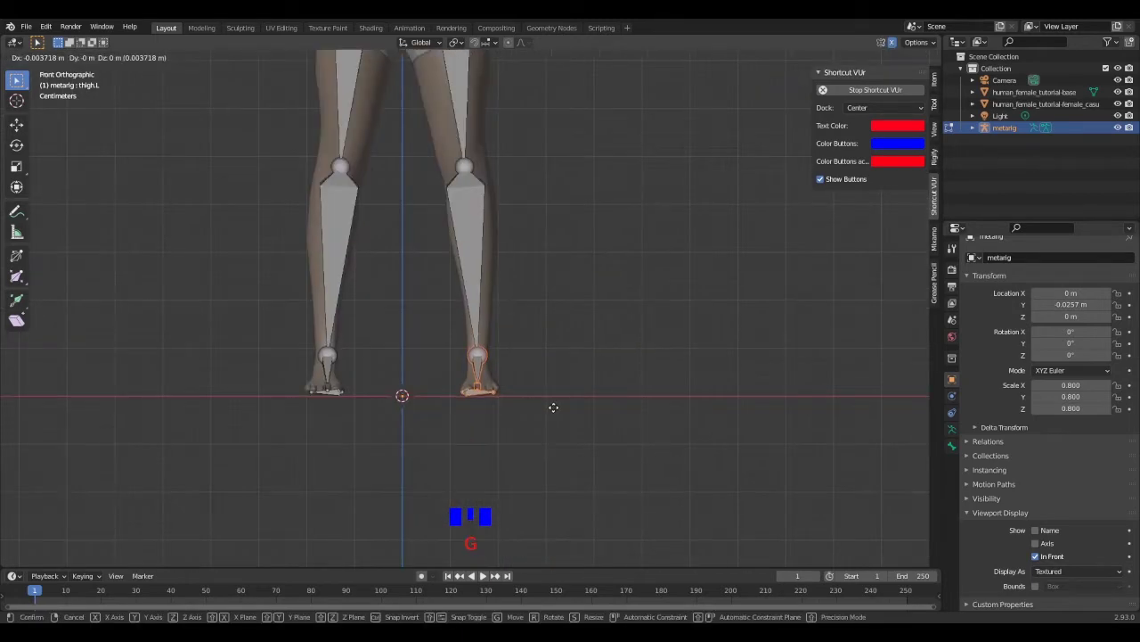
{"action": "left_click", "coordinate": [564, 396]}
Nudge the left ankle joint slightly upward in the side view to fit the character's ankle.
{"action": "key", "text": "KP_3"}
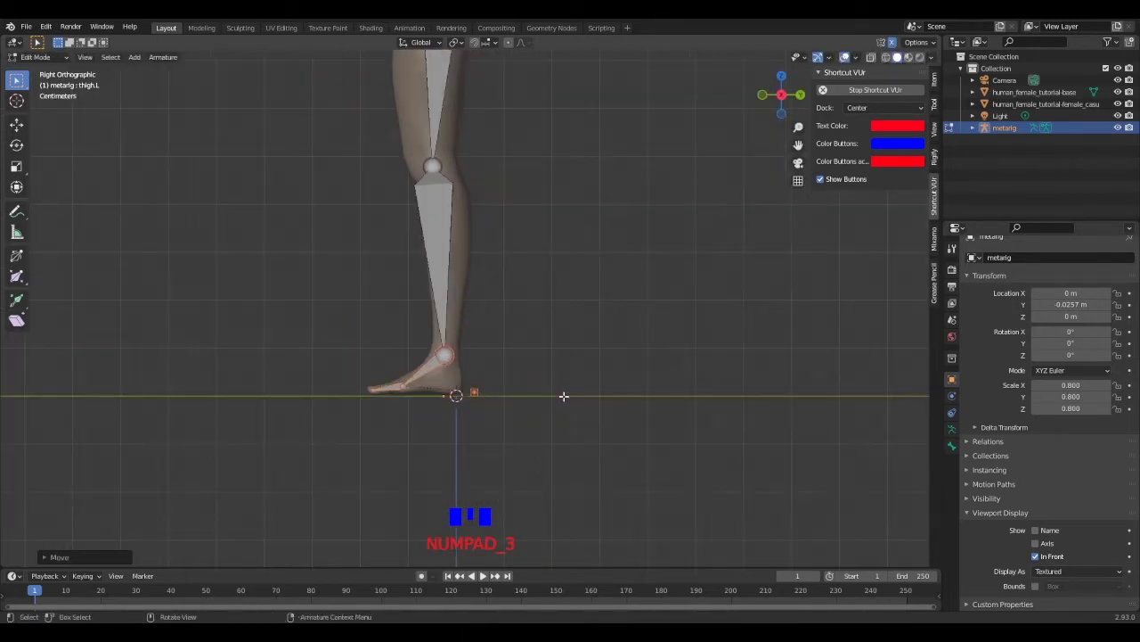
{"action": "scroll", "coordinate": [442, 286], "scroll_direction": "up", "scroll_amount": 2}
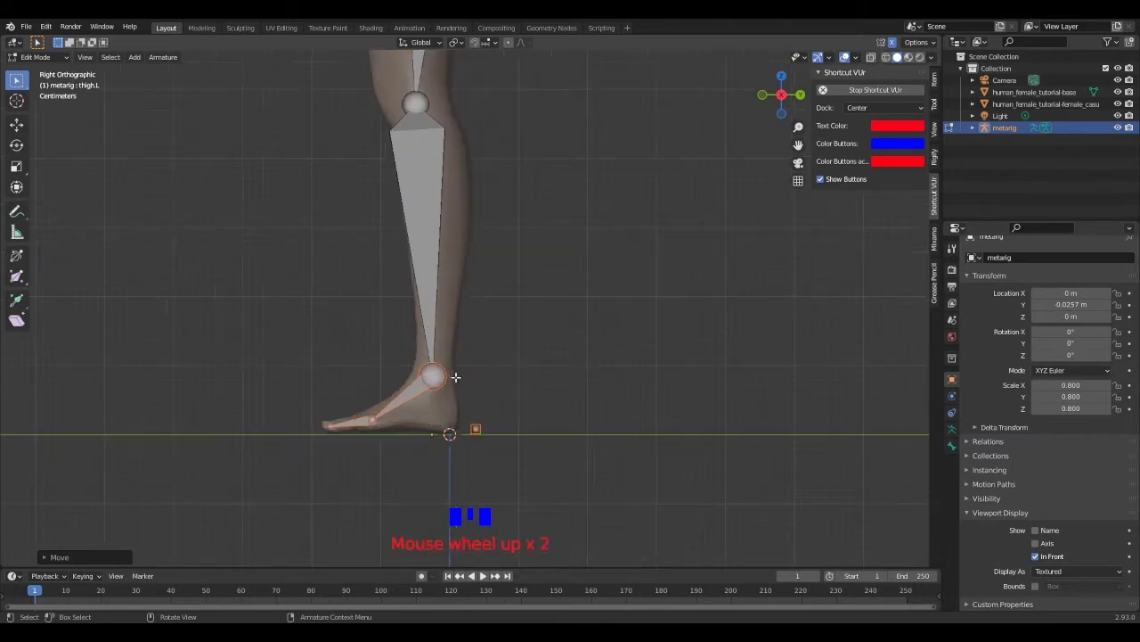
{"action": "left_click_drag", "start_coordinate": [479, 343], "coordinate": [440, 379]}
{"action": "key", "text": "g"}
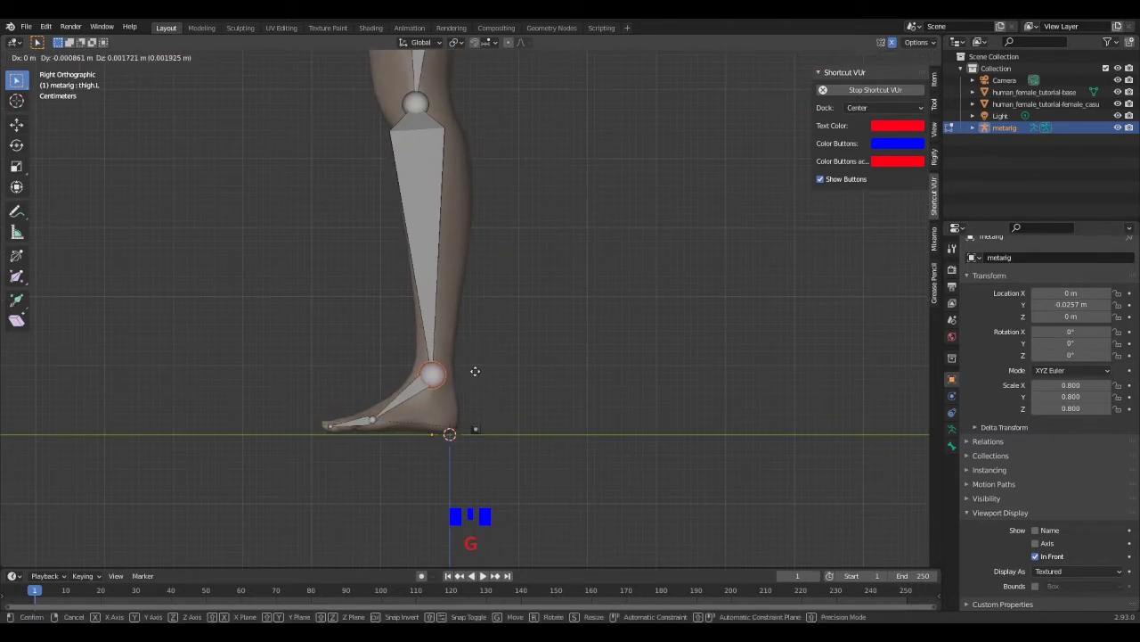
{"action": "left_click", "coordinate": [475, 369]}
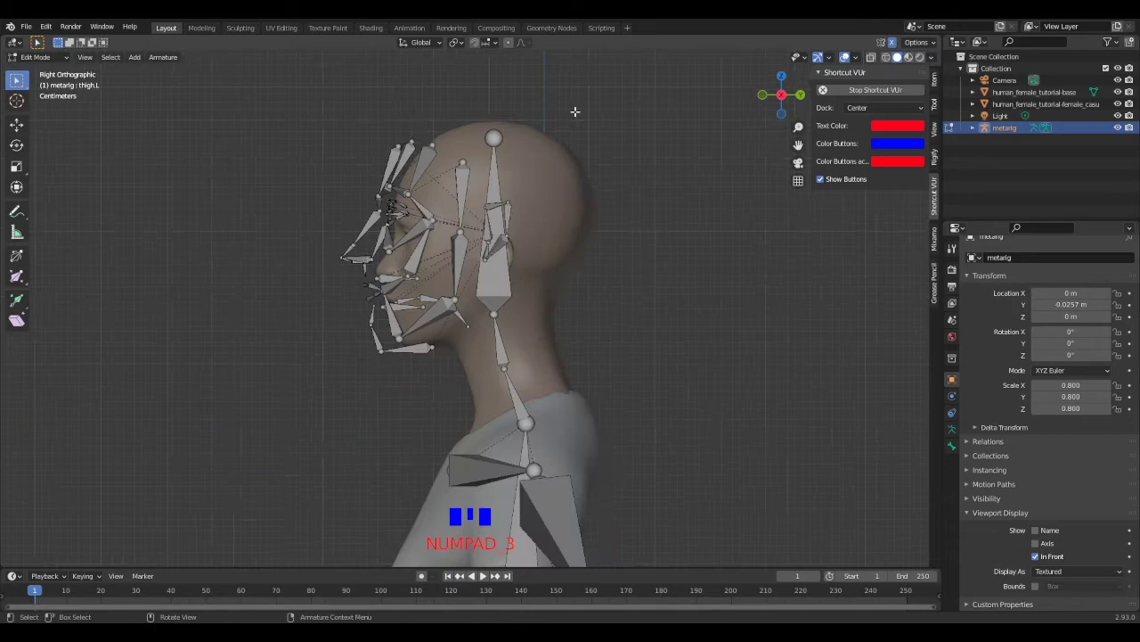
{"action": "left_click_drag", "start_coordinate": [576, 88], "coordinate": [248, 367]}
{"action": "scroll", "coordinate": [593, 348], "scroll_direction": "up", "scroll_amount": 1}
{"action": "scroll", "coordinate": [520, 360], "scroll_direction": "up", "scroll_amount": 1}
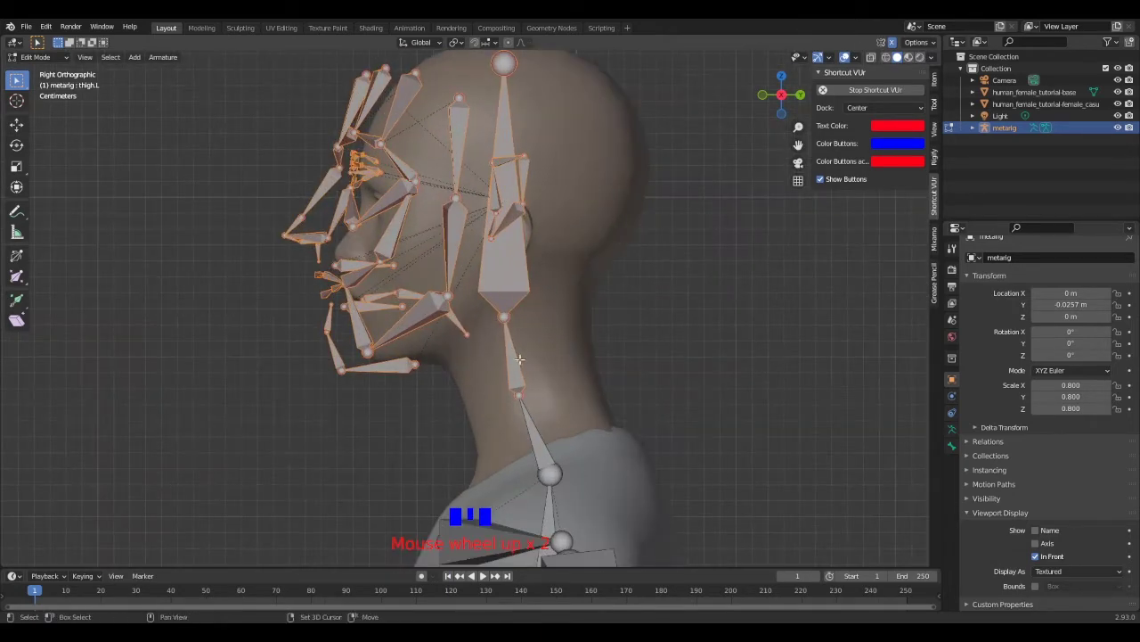
{"action": "left_click", "coordinate": [513, 281], "text": "shift"}
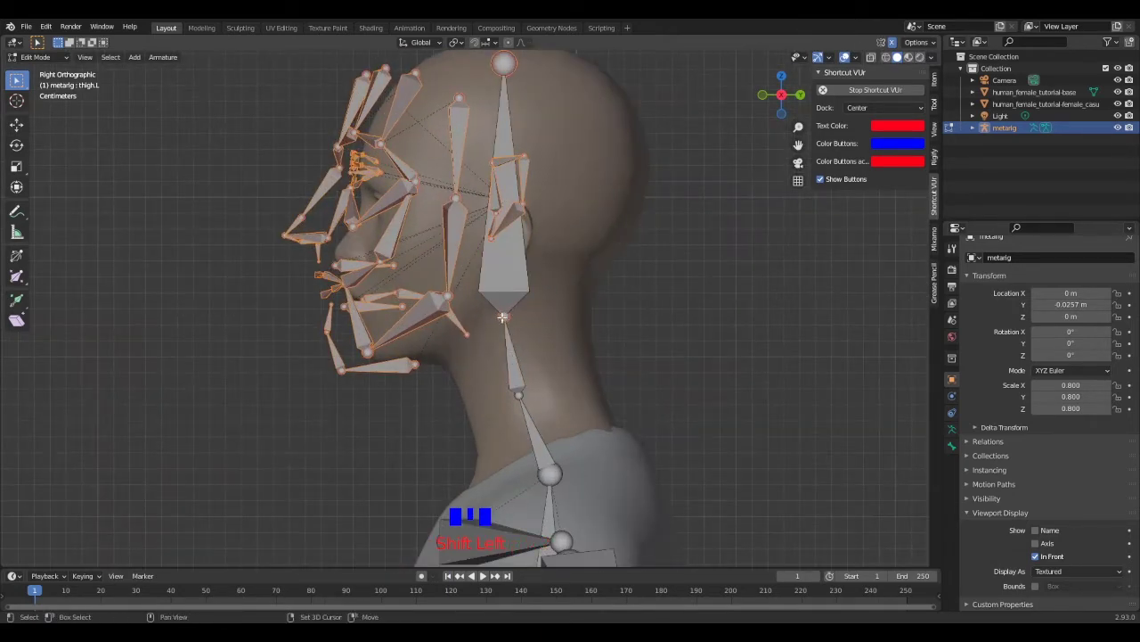
{"action": "left_click", "coordinate": [674, 222]}
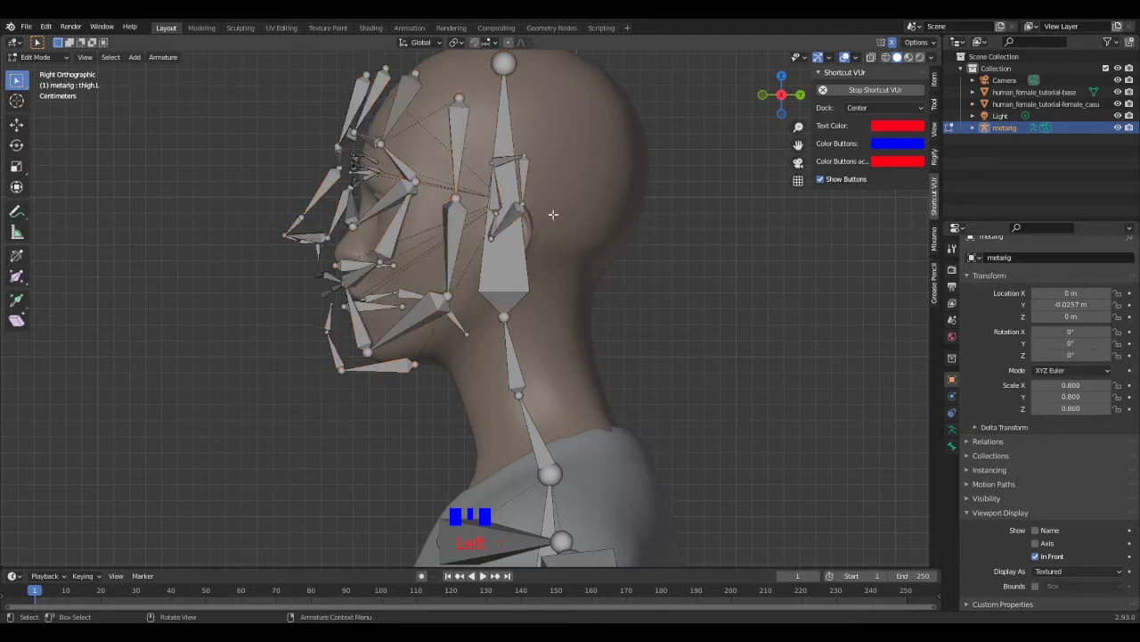
Delete all face and ear bones of the metarig, keeping only the large head bone and the neck bones.
{"action": "middle_click_drag", "start_coordinate": [433, 229], "coordinate": [530, 229]}
{"action": "key", "text": "KP_1"}
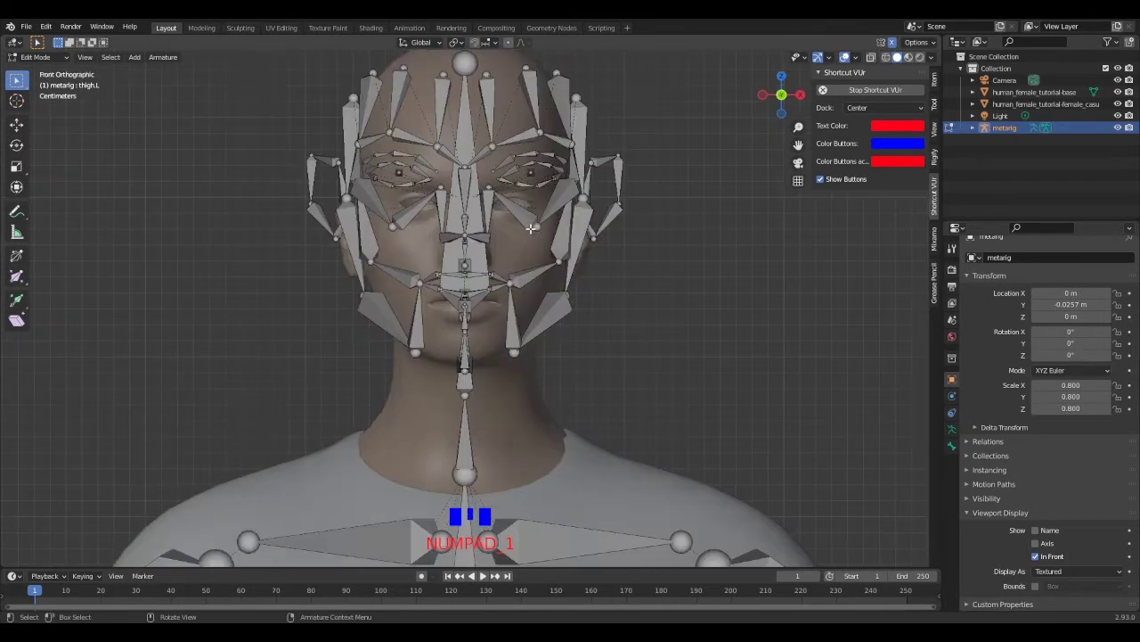
{"action": "scroll", "coordinate": [559, 245], "scroll_direction": "down", "scroll_amount": 3}
{"action": "key", "text": "KP_3"}
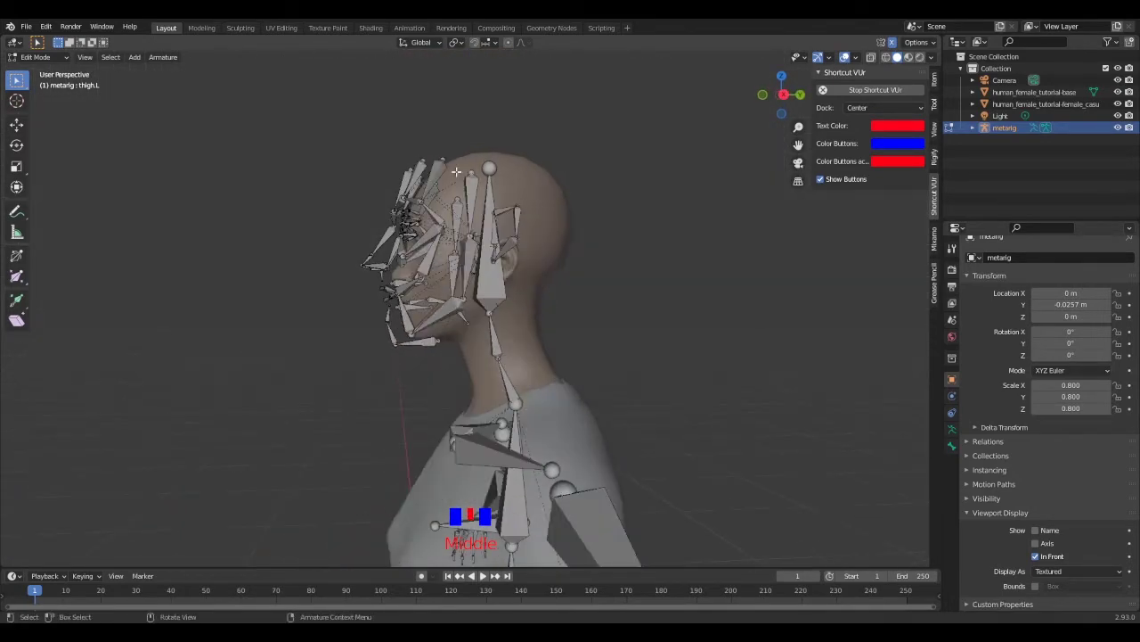
{"action": "scroll", "coordinate": [237, 201], "scroll_direction": "up", "scroll_amount": 3}
{"action": "middle_click_drag", "start_coordinate": [281, 146], "coordinate": [281, 197], "text": "shift"}
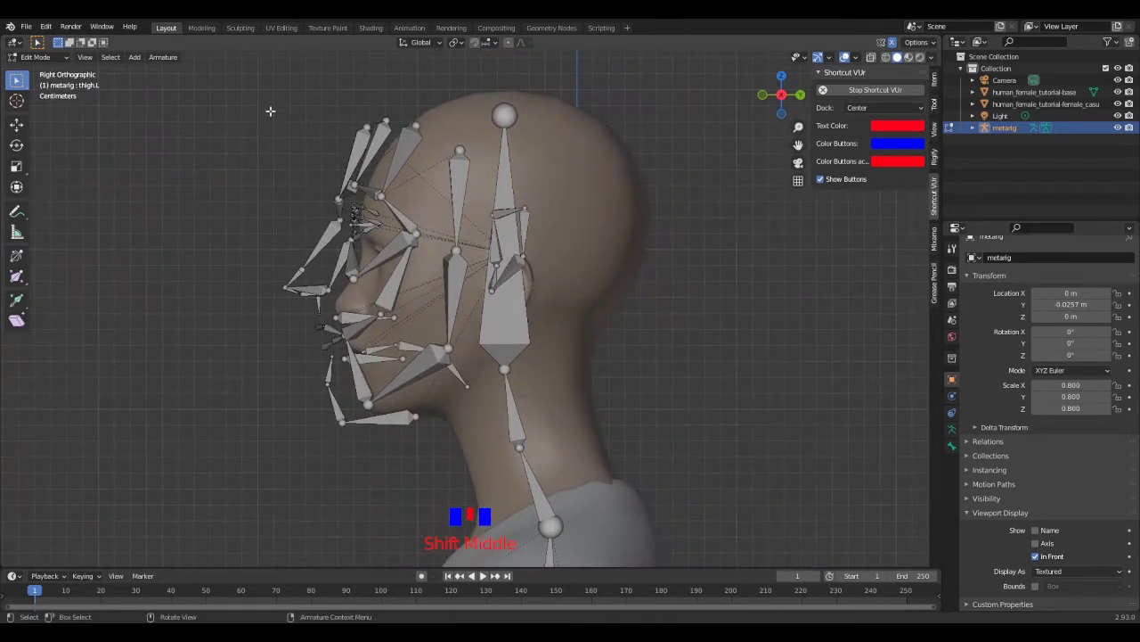
{"action": "left_click_drag", "start_coordinate": [272, 100], "coordinate": [472, 452]}
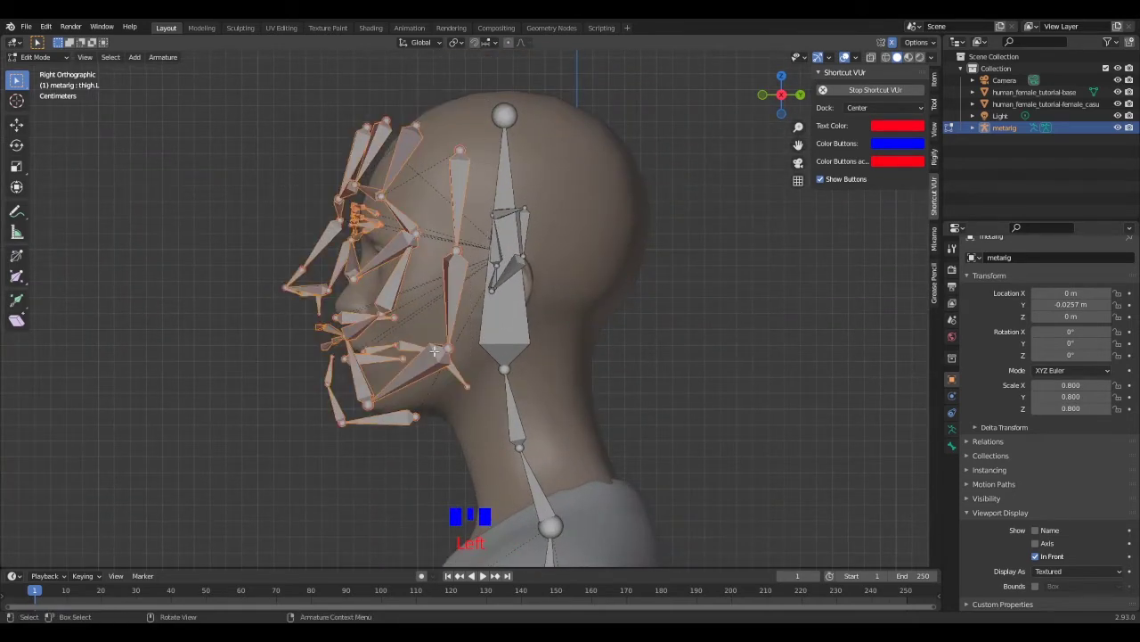
{"action": "middle_click_drag", "start_coordinate": [393, 271], "coordinate": [482, 257]}
{"action": "left_click_drag", "start_coordinate": [726, 167], "coordinate": [579, 329], "text": "shift"}
{"action": "middle_click_drag", "start_coordinate": [120, 198], "coordinate": [224, 172]}
{"action": "left_click_drag", "start_coordinate": [219, 165], "coordinate": [360, 352], "text": "shift"}
{"action": "key", "text": "x"}
{"action": "left_click", "coordinate": [365, 323]}
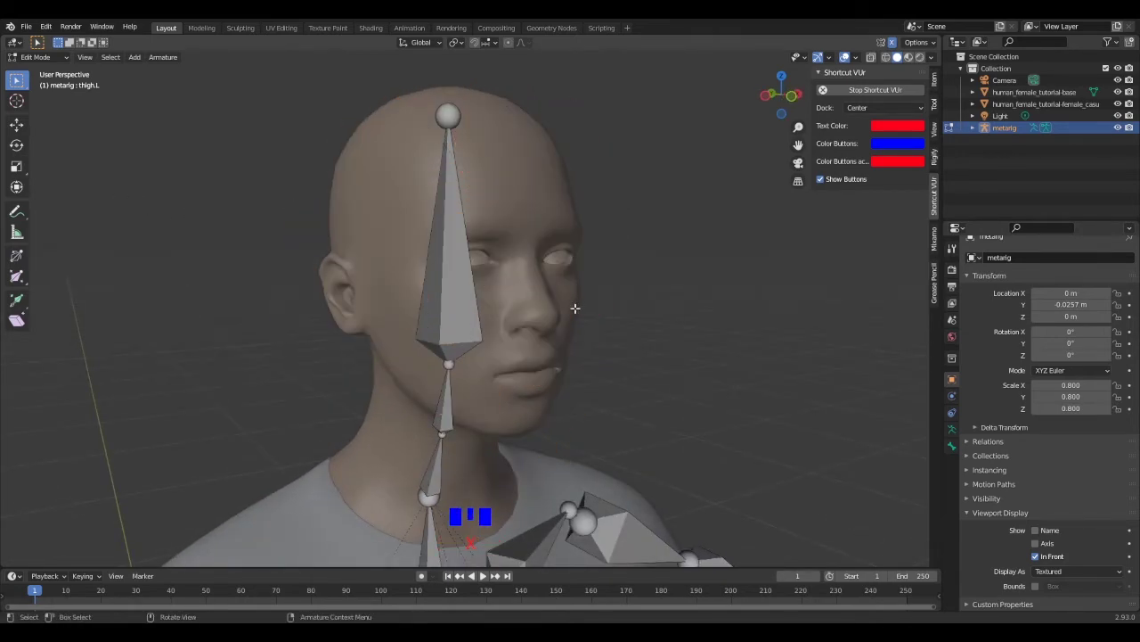
Turn on X-ray and delete the small face bone inside the large head bone.
{"action": "middle_click_drag", "start_coordinate": [362, 319], "coordinate": [536, 292]}
{"action": "left_click", "coordinate": [505, 198]}
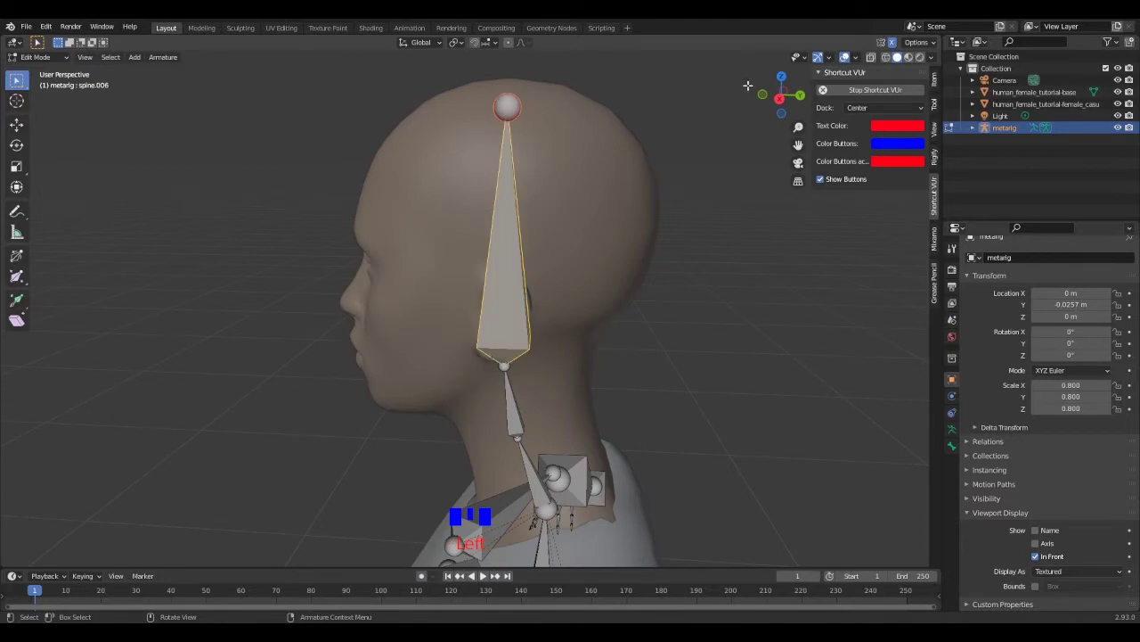
{"action": "left_click", "coordinate": [872, 60]}
{"action": "scroll", "coordinate": [644, 306], "scroll_direction": "up", "scroll_amount": 2}
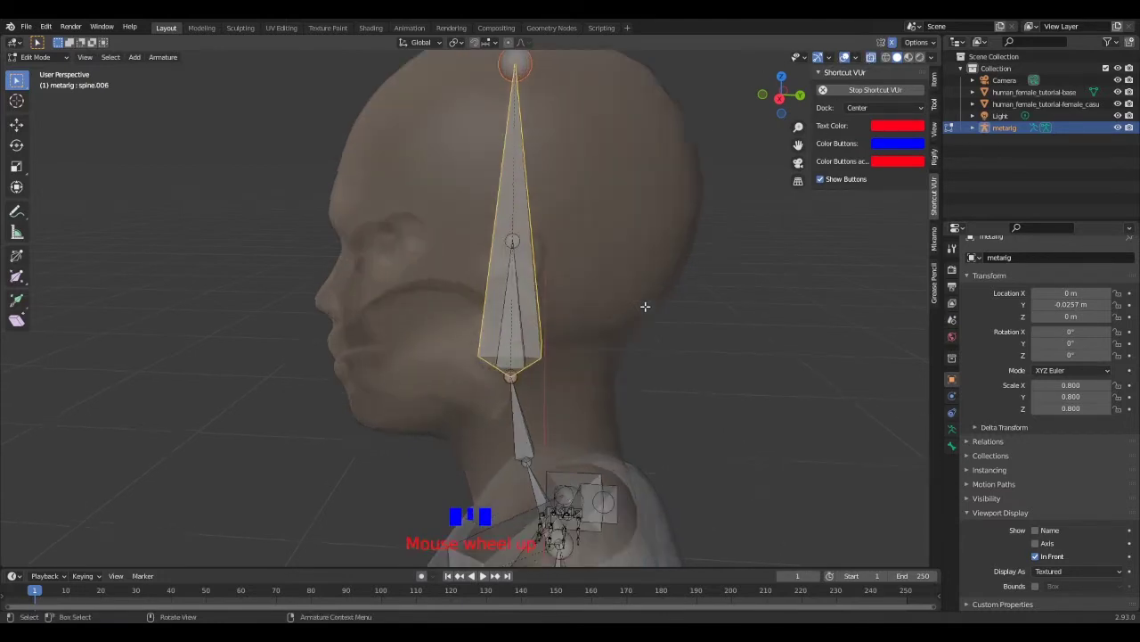
{"action": "left_click", "coordinate": [536, 318]}
{"action": "left_click", "coordinate": [526, 325]}
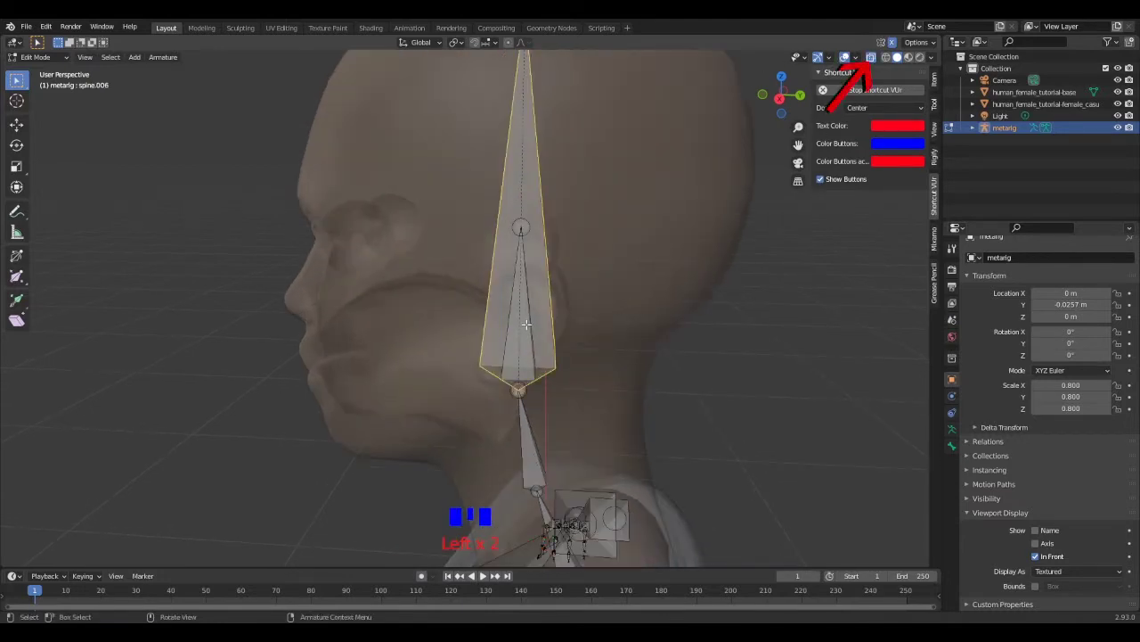
{"action": "left_click", "coordinate": [529, 326]}
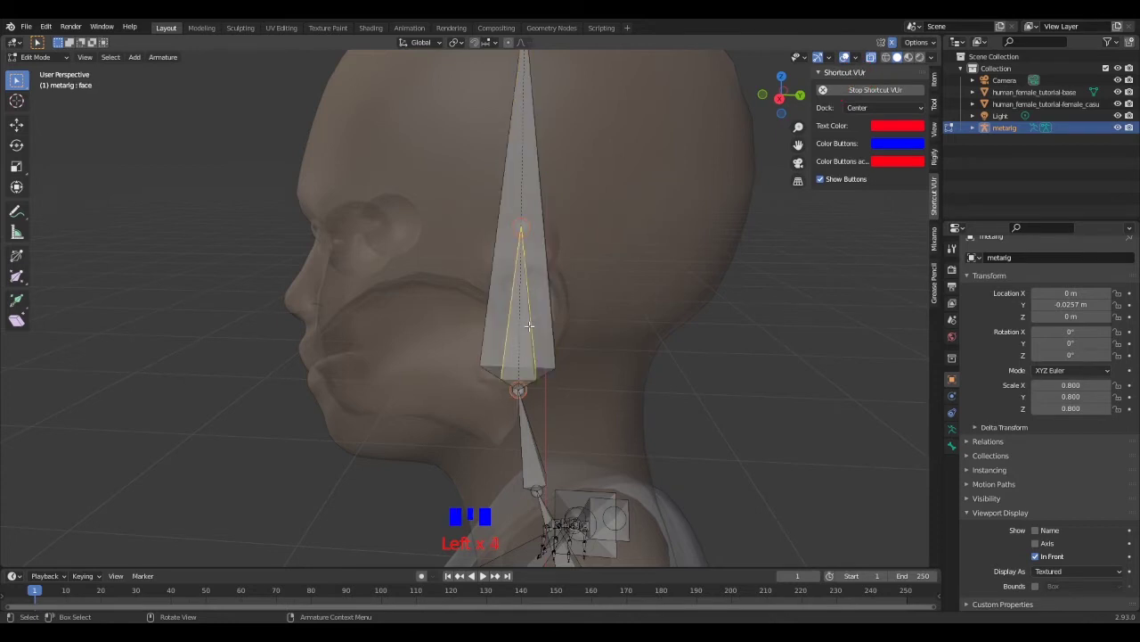
{"action": "key", "text": "x"}
{"action": "left_click", "coordinate": [558, 299]}
{"action": "scroll", "coordinate": [542, 285], "scroll_direction": "down", "scroll_amount": 5}
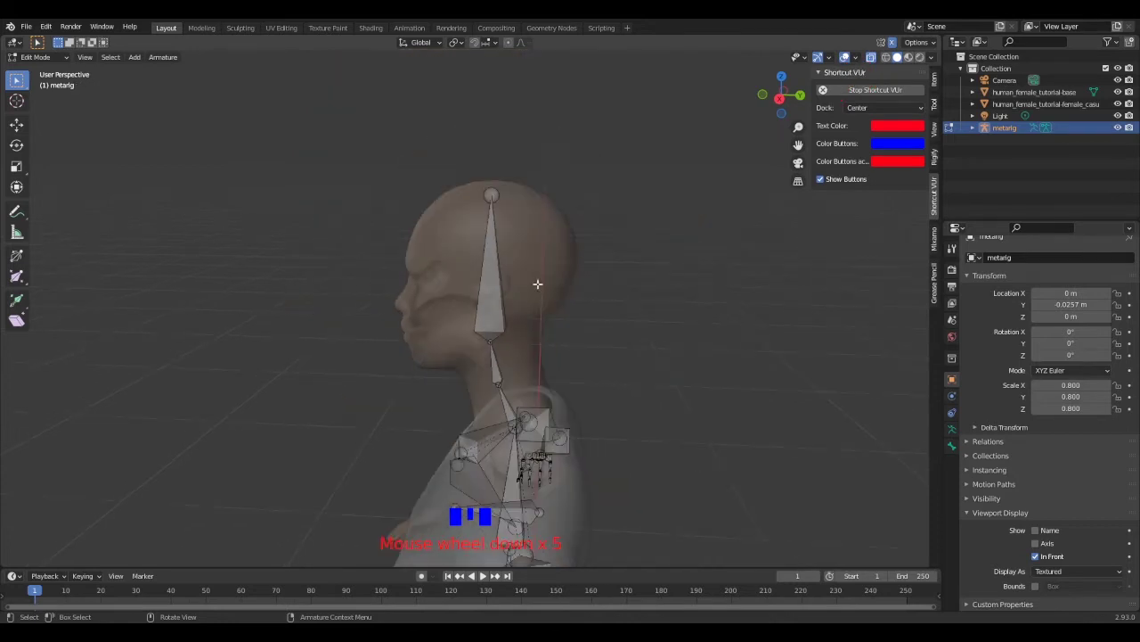
Hide the bones of both legs and the pelvis and lower spine bones in the front view.
{"action": "middle_click_drag", "start_coordinate": [445, 258], "coordinate": [514, 239]}
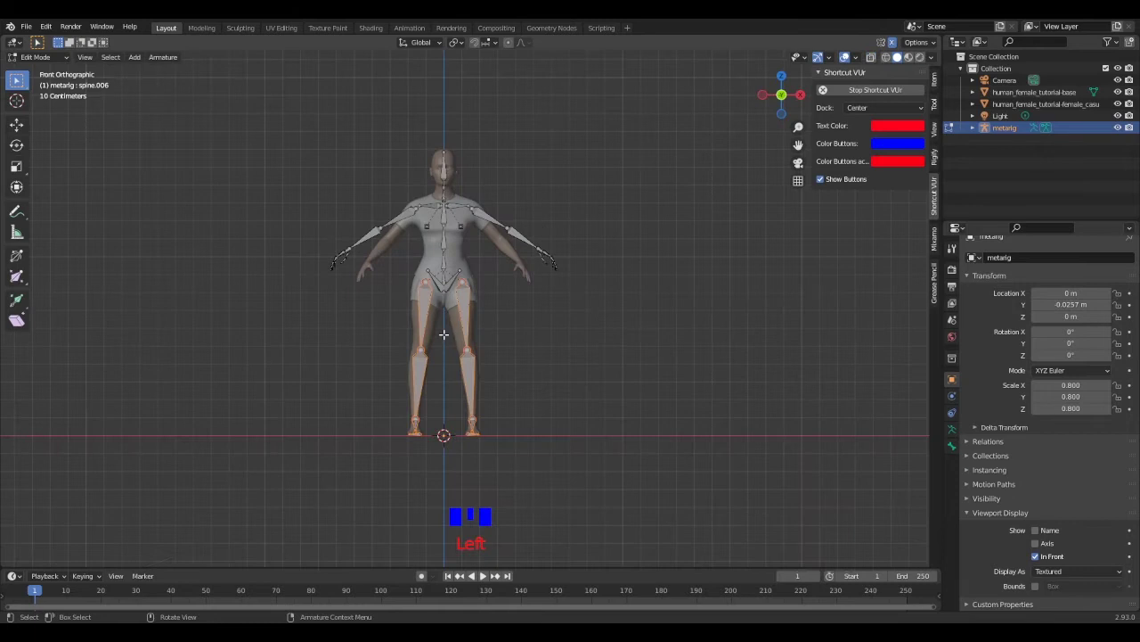
{"action": "key", "text": "h"}
{"action": "scroll", "coordinate": [468, 306], "scroll_direction": "up", "scroll_amount": 4}
{"action": "middle_click_drag", "start_coordinate": [428, 249], "coordinate": [497, 372], "text": "shift"}
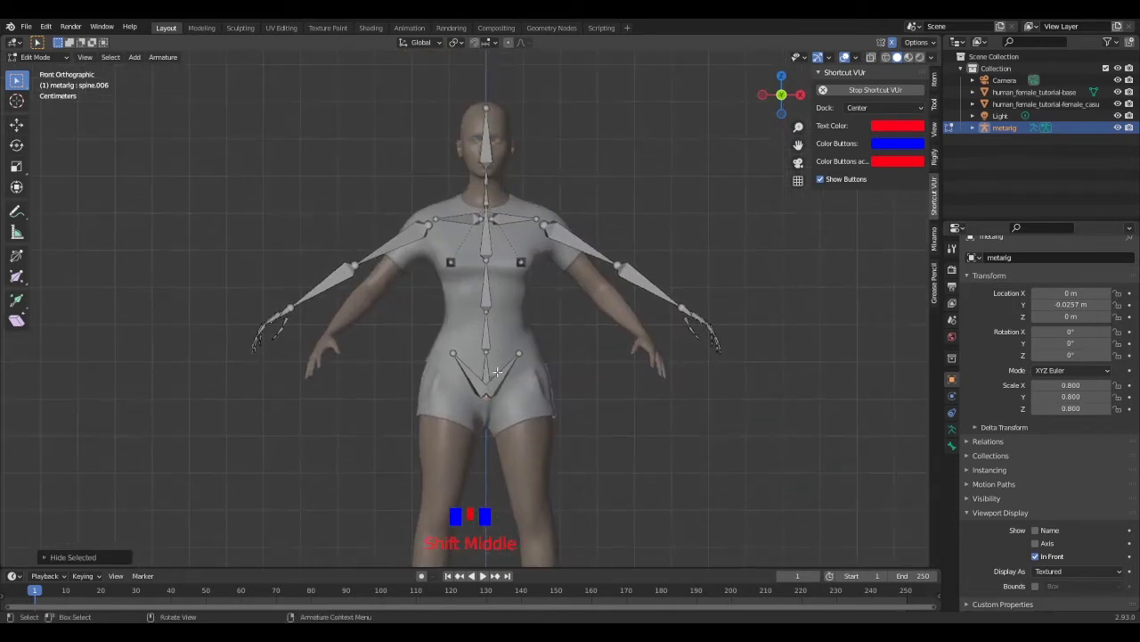
{"action": "left_click_drag", "start_coordinate": [532, 415], "coordinate": [447, 282]}
{"action": "key", "text": "h"}
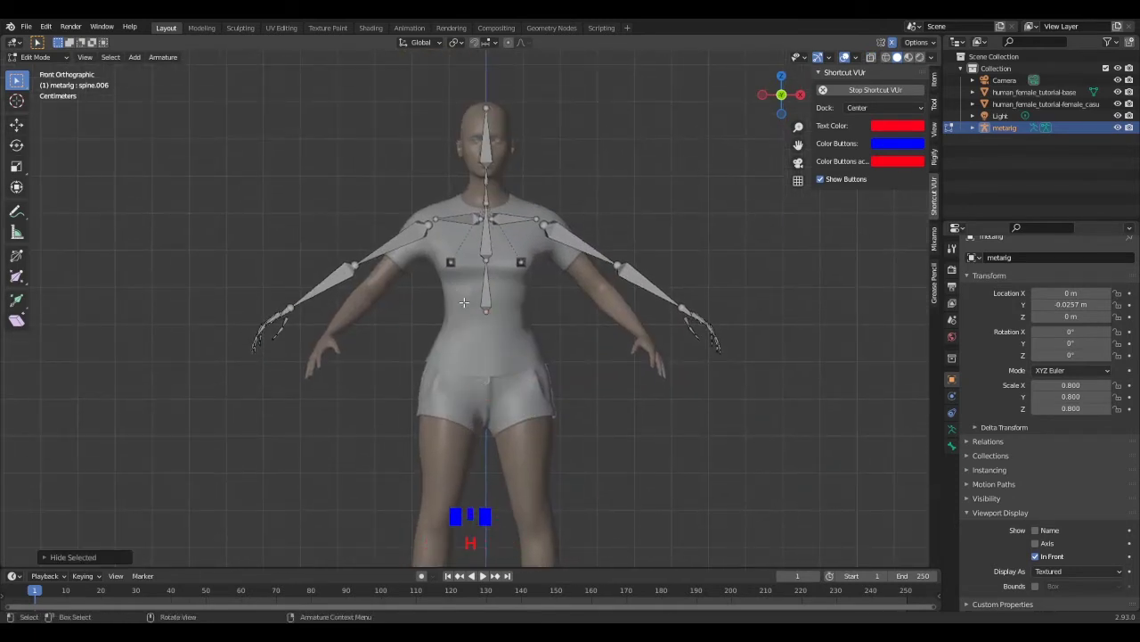
Hide the remaining torso, right arm, neck and head bones, leaving only the left shoulder, arm and hand bones.
{"action": "scroll", "coordinate": [464, 303], "scroll_direction": "up", "scroll_amount": 2}
{"action": "middle_click_drag", "start_coordinate": [464, 303], "coordinate": [455, 354], "text": "shift"}
{"action": "left_click_drag", "start_coordinate": [539, 383], "coordinate": [387, 279]}
{"action": "left_click_drag", "start_coordinate": [389, 108], "coordinate": [512, 256]}
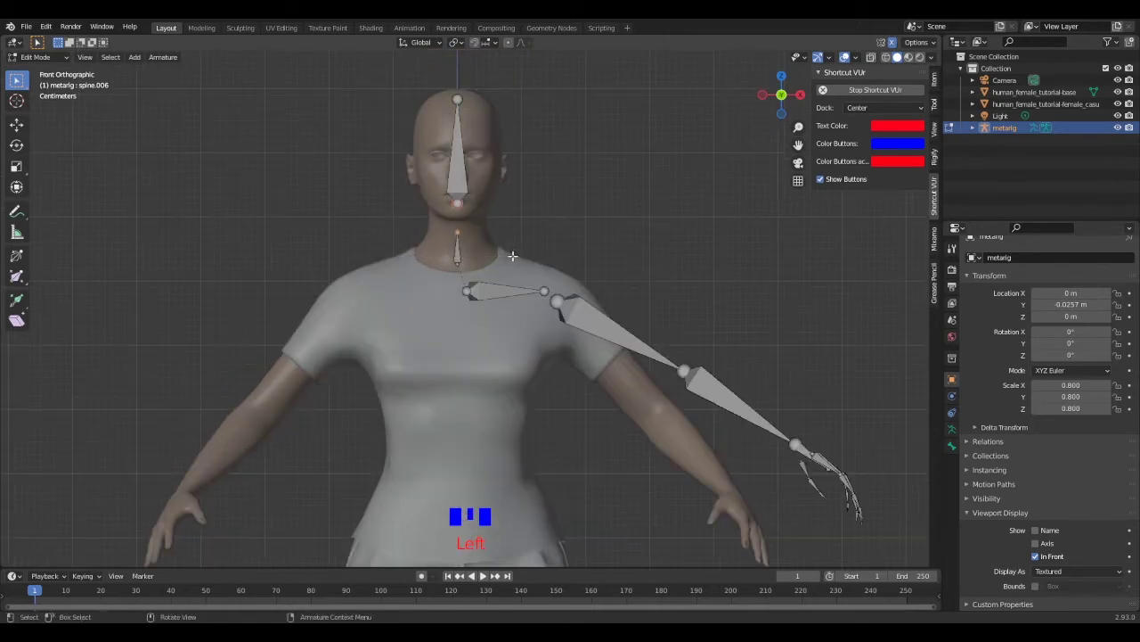
{"action": "left_click_drag", "start_coordinate": [434, 81], "coordinate": [478, 270]}
{"action": "key", "text": "h"}
{"action": "middle_click_drag", "start_coordinate": [683, 288], "coordinate": [566, 358]}
{"action": "key", "text": "KP_1"}
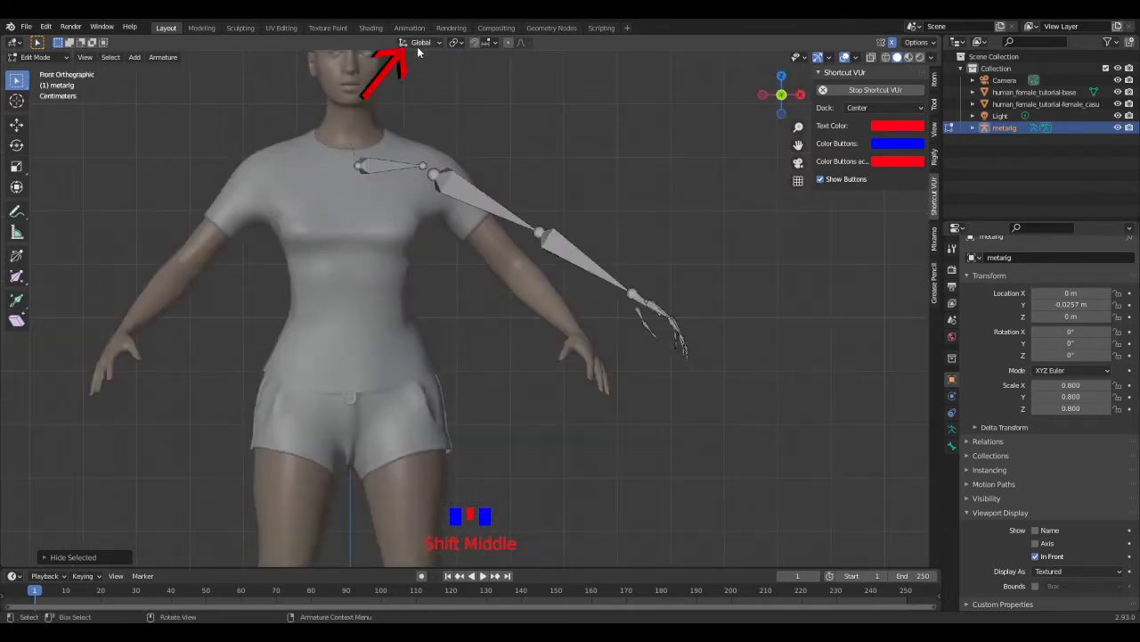
Set the transform orientation to Normal and the pivot point to Active Element.
{"action": "left_click", "coordinate": [417, 45]}
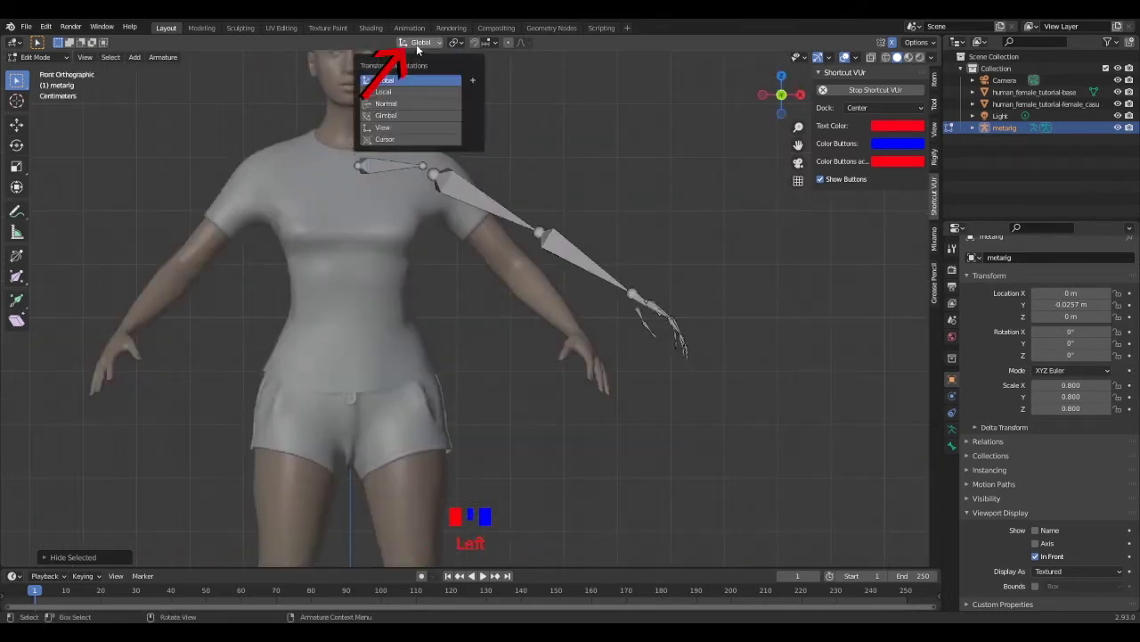
{"action": "left_click", "coordinate": [388, 104]}
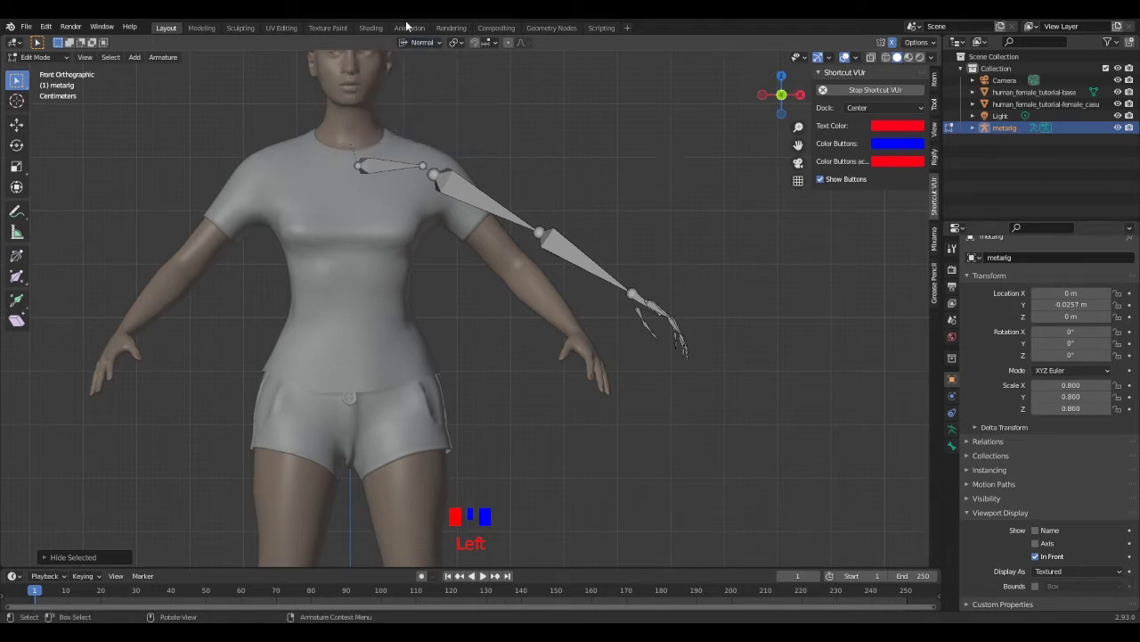
{"action": "left_click", "coordinate": [461, 42]}
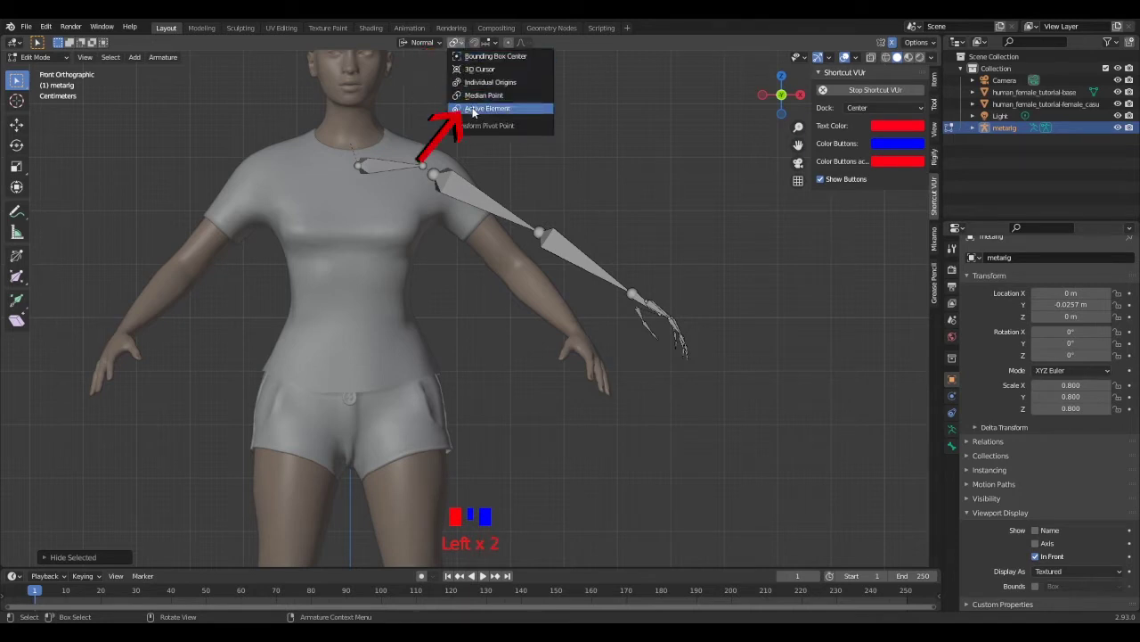
{"action": "left_click", "coordinate": [474, 108]}
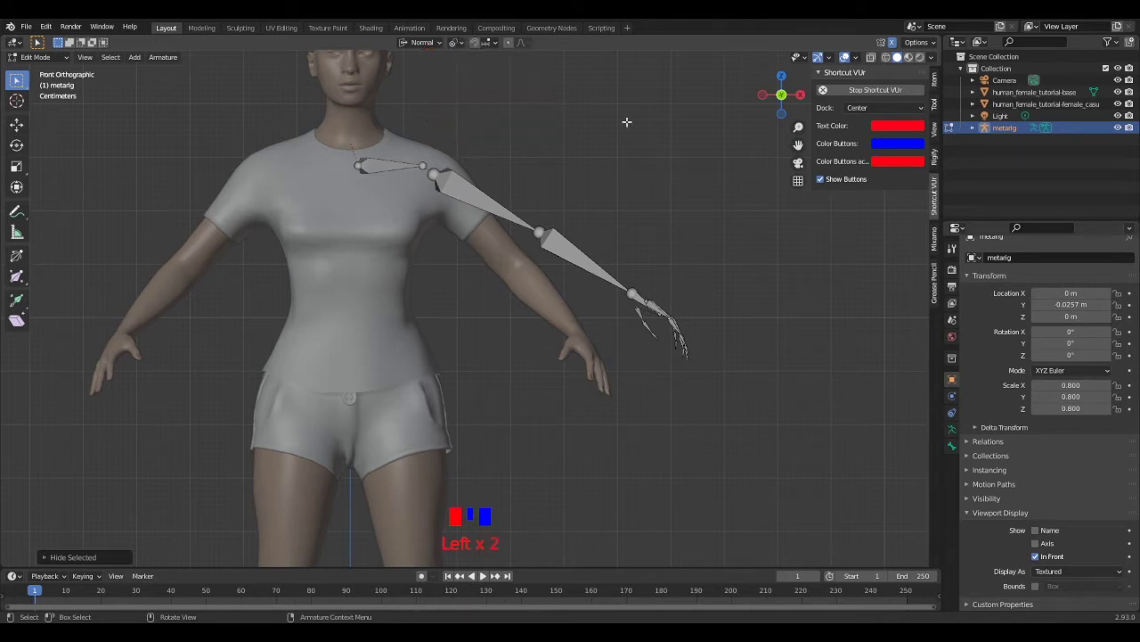
Show the object transform gizmos, including Rotate, in the viewport.
{"action": "left_click", "coordinate": [829, 59]}
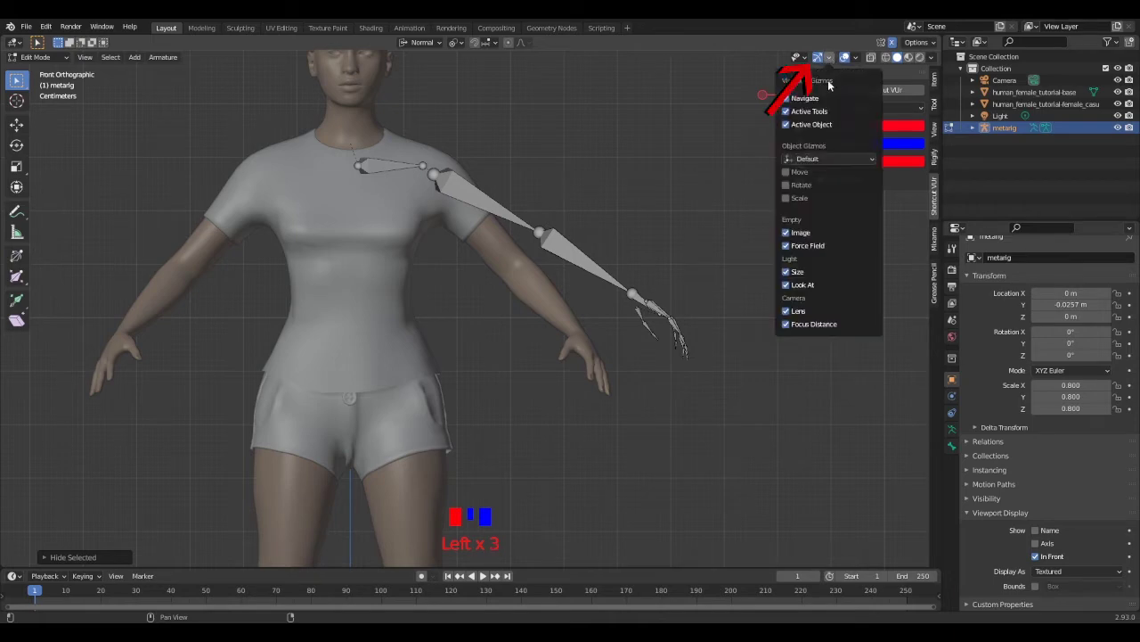
{"action": "left_click", "coordinate": [802, 185]}
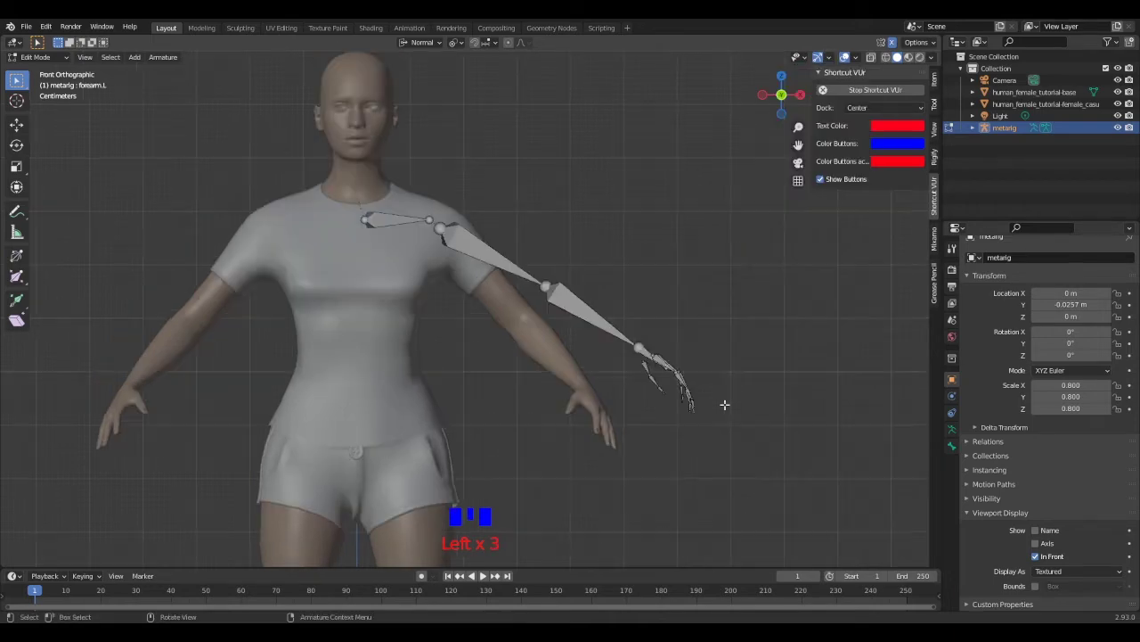
Rotate the left upper arm, forearm and hand bones about the shoulder in the front and side views to follow the character's arm.
{"action": "left_click", "coordinate": [588, 312]}
{"action": "left_click", "coordinate": [485, 234], "text": "shift"}
{"action": "left_click", "coordinate": [486, 234], "text": "shift"}
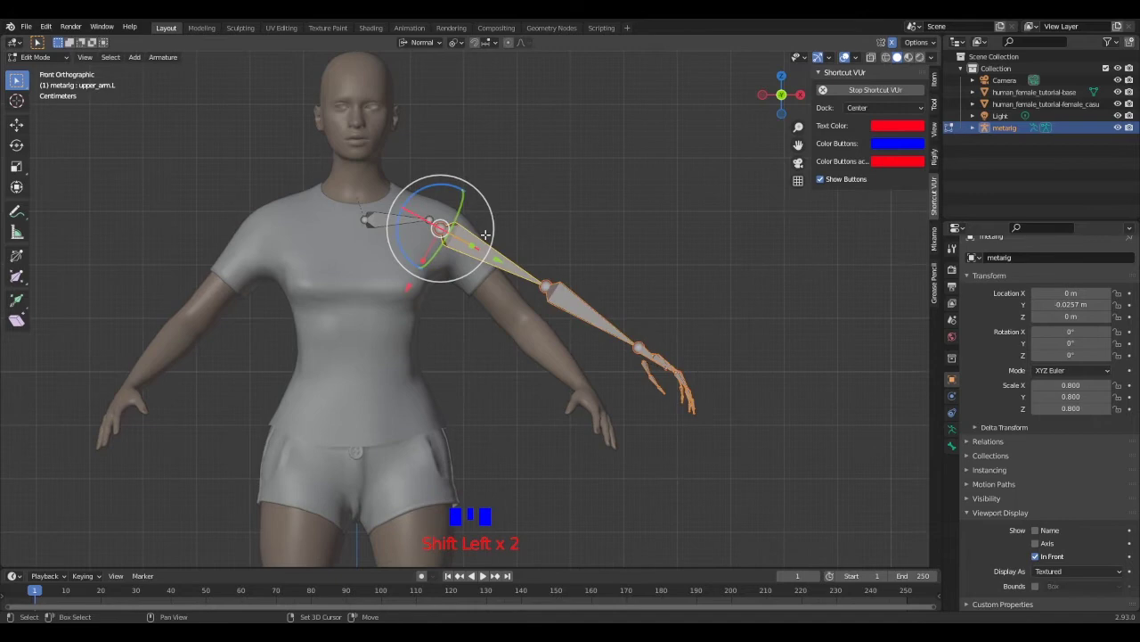
{"action": "key", "text": "r"}
{"action": "left_click", "coordinate": [571, 270]}
{"action": "key", "text": "KP_3"}
{"action": "key", "text": "r"}
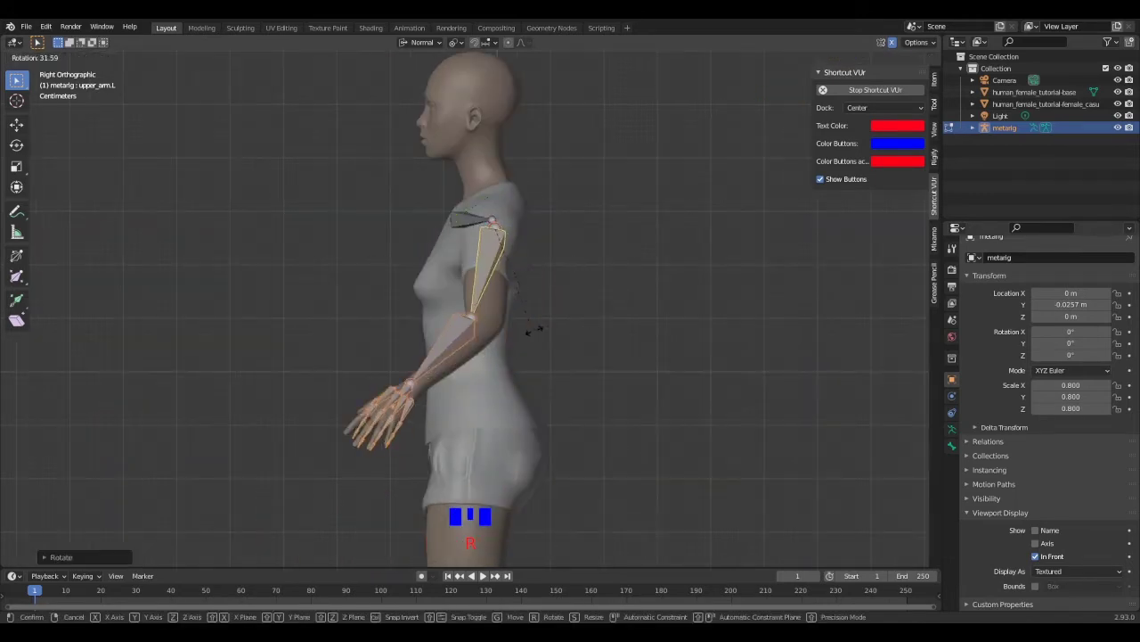
{"action": "left_click", "coordinate": [563, 303]}
Nudge the left shoulder joint in the side view to centre it in the character's shoulder.
{"action": "scroll", "coordinate": [601, 237], "scroll_direction": "up", "scroll_amount": 1}
{"action": "scroll", "coordinate": [601, 238], "scroll_direction": "up", "scroll_amount": 3}
{"action": "key", "text": "g"}
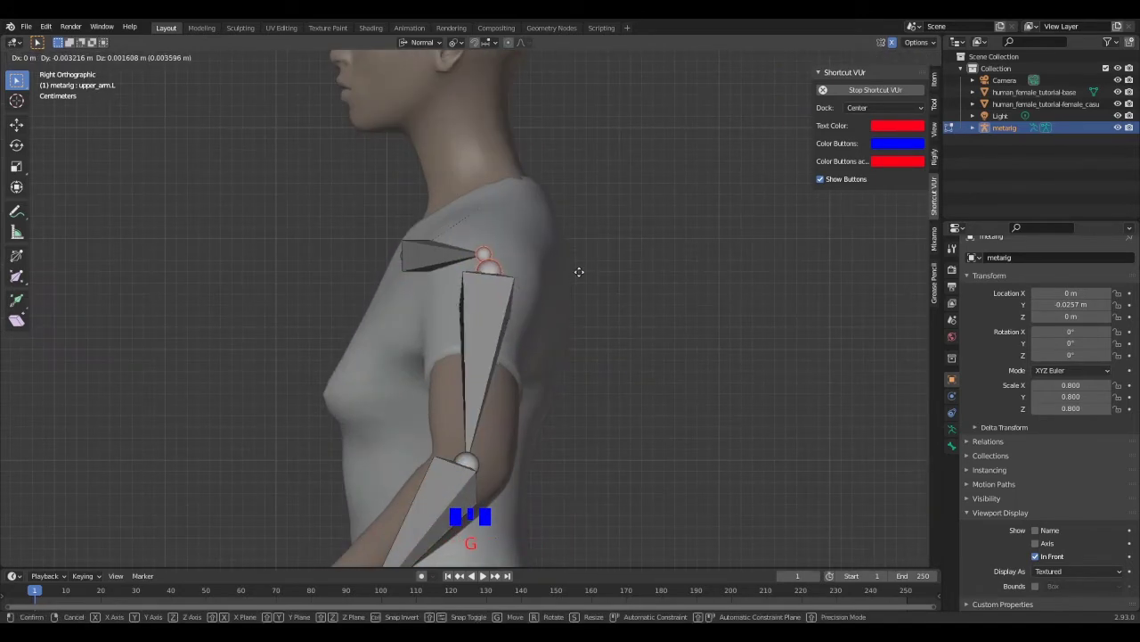
{"action": "left_click", "coordinate": [576, 257]}
Move the left elbow joint slightly in the front view to fit the character's elbow.
{"action": "scroll", "coordinate": [516, 415], "scroll_direction": "down", "scroll_amount": 3}
{"action": "key", "text": "KP_1"}
{"action": "scroll", "coordinate": [588, 415], "scroll_direction": "up", "scroll_amount": 4}
{"action": "middle_click_drag", "start_coordinate": [588, 415], "coordinate": [501, 199], "text": "shift"}
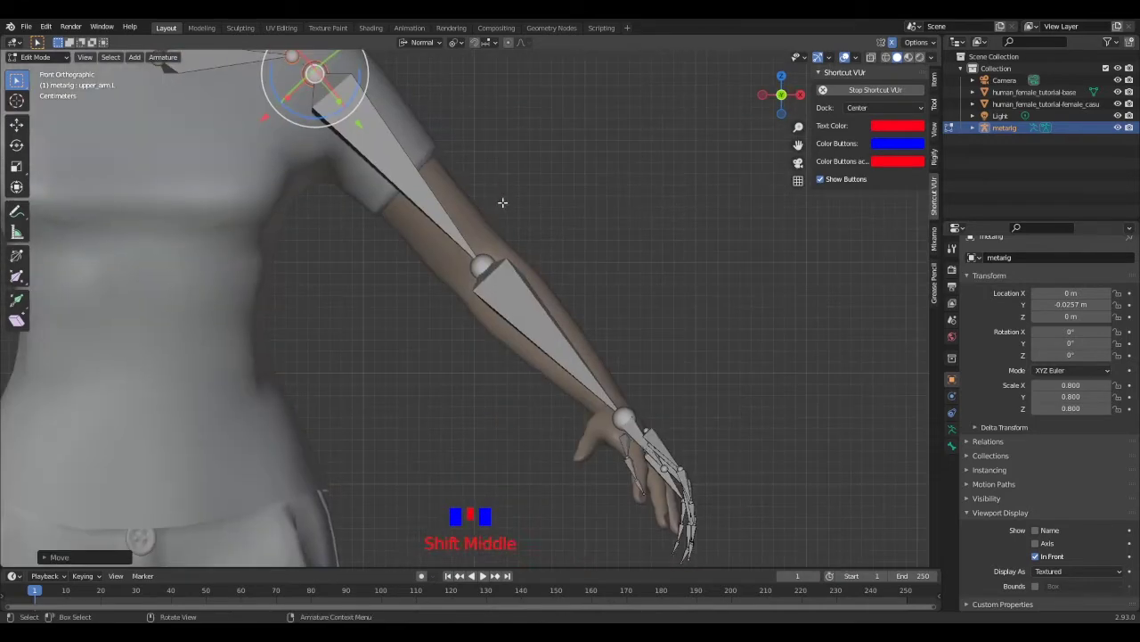
{"action": "left_click", "coordinate": [515, 284]}
{"action": "key", "text": "g"}
{"action": "left_click", "coordinate": [505, 280]}
Rotate the left forearm, hand and finger bones about the elbow to bring them onto the character's forearm and hand.
{"action": "scroll", "coordinate": [636, 430], "scroll_direction": "down", "scroll_amount": 4}
{"action": "scroll", "coordinate": [636, 430], "scroll_direction": "up", "scroll_amount": 5}
{"action": "middle_click_drag", "start_coordinate": [636, 430], "coordinate": [669, 508]}
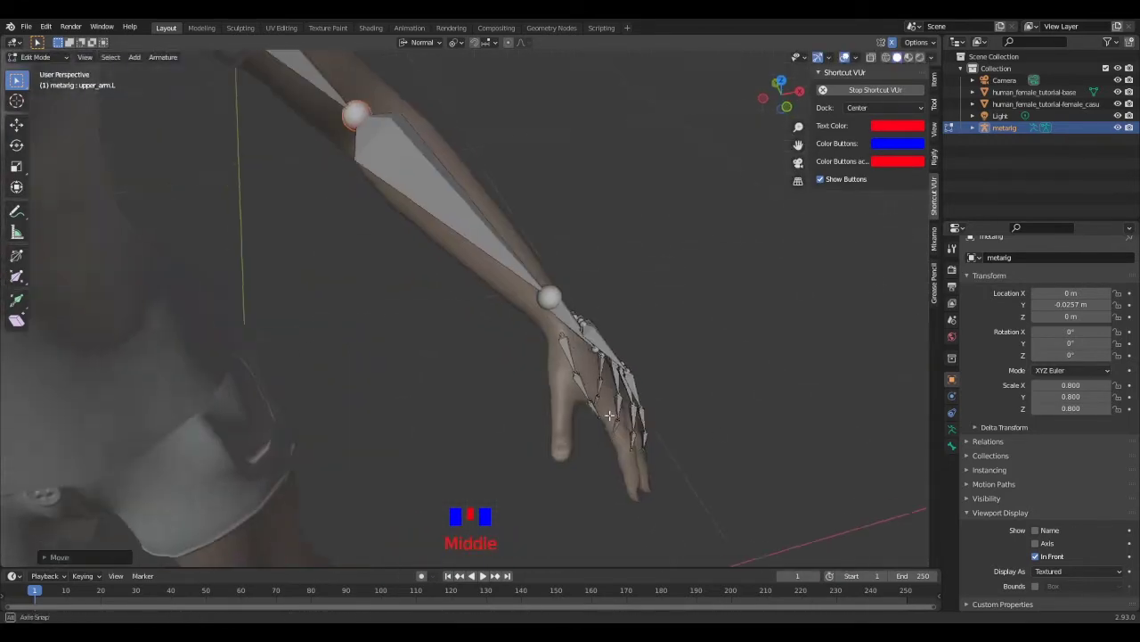
{"action": "middle_click_drag", "start_coordinate": [721, 472], "coordinate": [537, 419], "text": "shift"}
{"action": "left_click_drag", "start_coordinate": [537, 419], "coordinate": [331, 209]}
{"action": "middle_click_drag", "start_coordinate": [570, 222], "coordinate": [469, 140]}
{"action": "key", "text": "KP_3"}
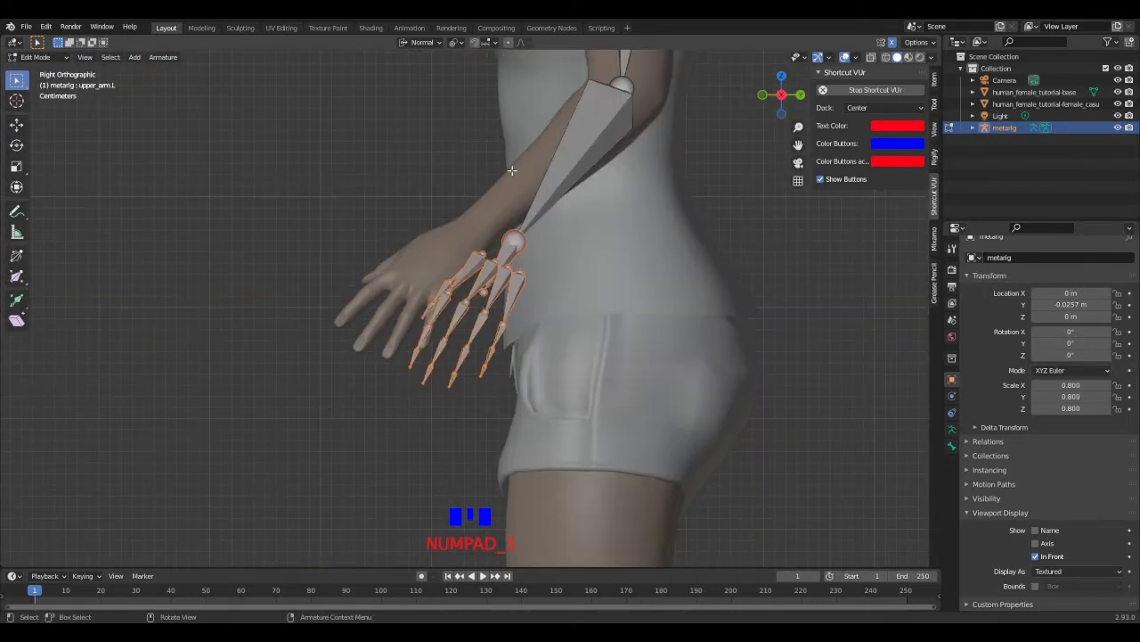
{"action": "middle_click_drag", "start_coordinate": [466, 196], "coordinate": [492, 214]}
{"action": "left_click", "coordinate": [488, 234], "text": "shift"}
{"action": "left_click", "coordinate": [500, 121], "text": "shift"}
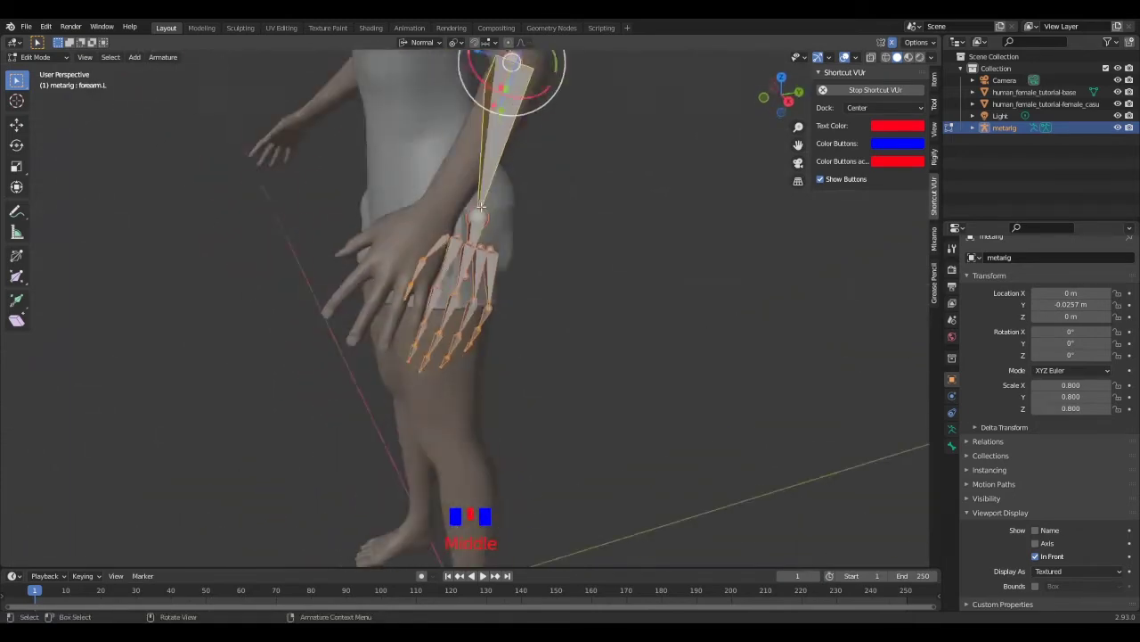
{"action": "key", "text": "KP_Decimal"}
{"action": "scroll", "coordinate": [495, 111], "scroll_direction": "down", "scroll_amount": 3}
{"action": "middle_click_drag", "start_coordinate": [495, 111], "coordinate": [477, 121]}
{"action": "key", "text": "r"}
{"action": "left_click", "coordinate": [535, 378]}
{"action": "middle_click_drag", "start_coordinate": [517, 365], "coordinate": [577, 292]}
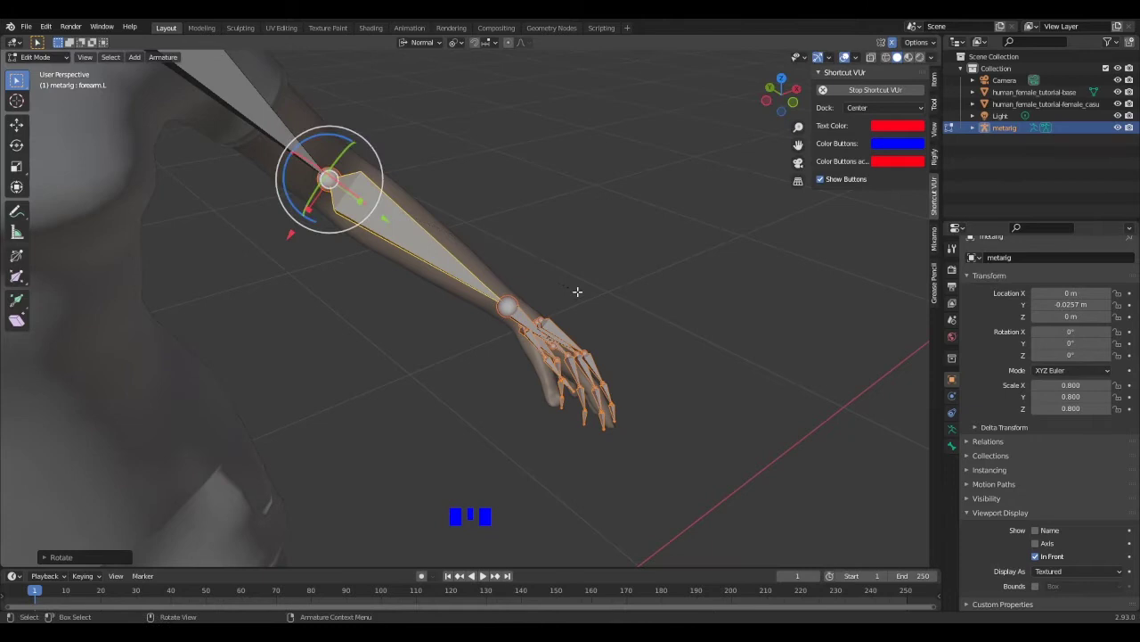
{"action": "key", "text": "g"}
{"action": "right_click", "coordinate": [645, 364]}
{"action": "key", "text": "r"}
{"action": "right_click", "coordinate": [652, 398]}
Select the left hand and finger bones with the hand bone active and shift them slightly along the hand.
{"action": "left_click_drag", "start_coordinate": [665, 469], "coordinate": [518, 310]}
{"action": "left_click", "coordinate": [527, 319], "text": "shift"}
{"action": "left_click", "coordinate": [524, 317], "text": "shift"}
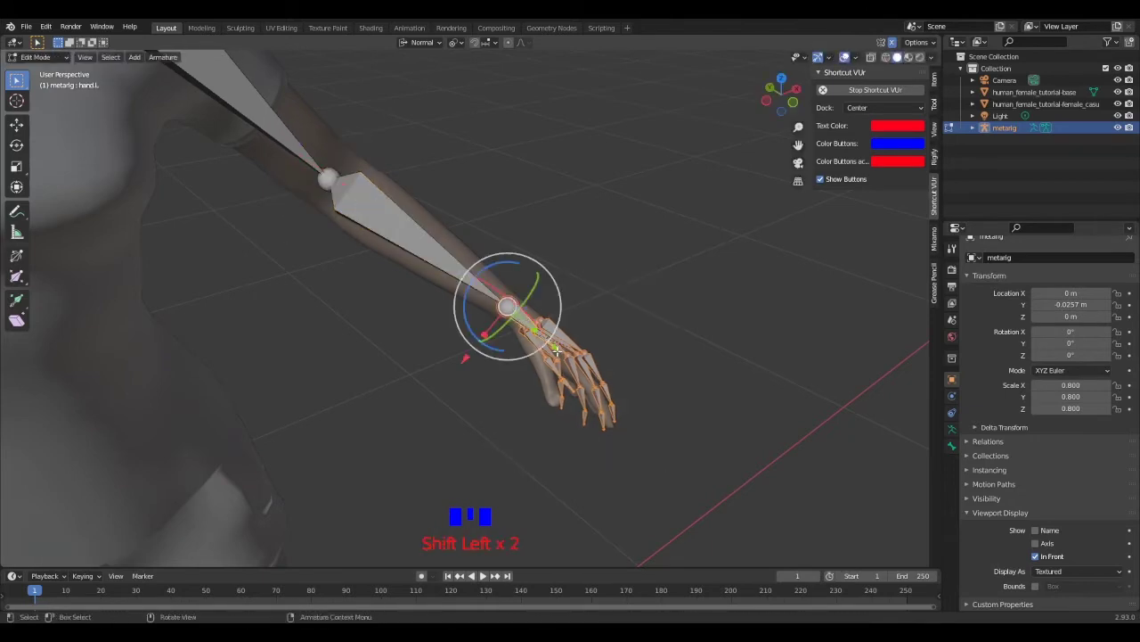
{"action": "left_click_drag", "start_coordinate": [557, 350], "coordinate": [564, 359]}
{"action": "middle_click_drag", "start_coordinate": [564, 359], "coordinate": [441, 338]}
{"action": "left_click_drag", "start_coordinate": [398, 381], "coordinate": [401, 375]}
{"action": "middle_click_drag", "start_coordinate": [661, 97], "coordinate": [649, 143]}
Move the left wrist joint from two viewing angles to centre it in the character's wrist.
{"action": "left_click", "coordinate": [600, 164]}
{"action": "key", "text": "g"}
{"action": "left_click", "coordinate": [630, 196]}
{"action": "middle_click_drag", "start_coordinate": [571, 234], "coordinate": [423, 223]}
{"action": "key", "text": "g"}
{"action": "left_click", "coordinate": [498, 182]}
Fine-tune the placement of the left hand and finger bones from several angles so they line up with the character's hand.
{"action": "middle_click_drag", "start_coordinate": [454, 295], "coordinate": [427, 227], "text": "shift"}
{"action": "scroll", "coordinate": [464, 312], "scroll_direction": "up", "scroll_amount": 3}
{"action": "middle_click_drag", "start_coordinate": [499, 321], "coordinate": [374, 299]}
{"action": "left_click_drag", "start_coordinate": [306, 133], "coordinate": [531, 383]}
{"action": "middle_click_drag", "start_coordinate": [525, 374], "coordinate": [543, 204]}
{"action": "scroll", "coordinate": [472, 352], "scroll_direction": "up", "scroll_amount": 2}
{"action": "left_click_drag", "start_coordinate": [488, 249], "coordinate": [538, 242]}
{"action": "middle_click_drag", "start_coordinate": [538, 245], "coordinate": [506, 264]}
{"action": "left_click_drag", "start_coordinate": [506, 250], "coordinate": [515, 254]}
{"action": "middle_click_drag", "start_coordinate": [515, 253], "coordinate": [515, 246]}
{"action": "left_click_drag", "start_coordinate": [541, 247], "coordinate": [542, 251]}
{"action": "middle_click_drag", "start_coordinate": [541, 251], "coordinate": [371, 263]}
{"action": "left_click_drag", "start_coordinate": [516, 178], "coordinate": [517, 184]}
{"action": "middle_click_drag", "start_coordinate": [512, 231], "coordinate": [572, 292]}
{"action": "left_click_drag", "start_coordinate": [515, 191], "coordinate": [516, 193]}
{"action": "middle_click_drag", "start_coordinate": [518, 223], "coordinate": [520, 242]}
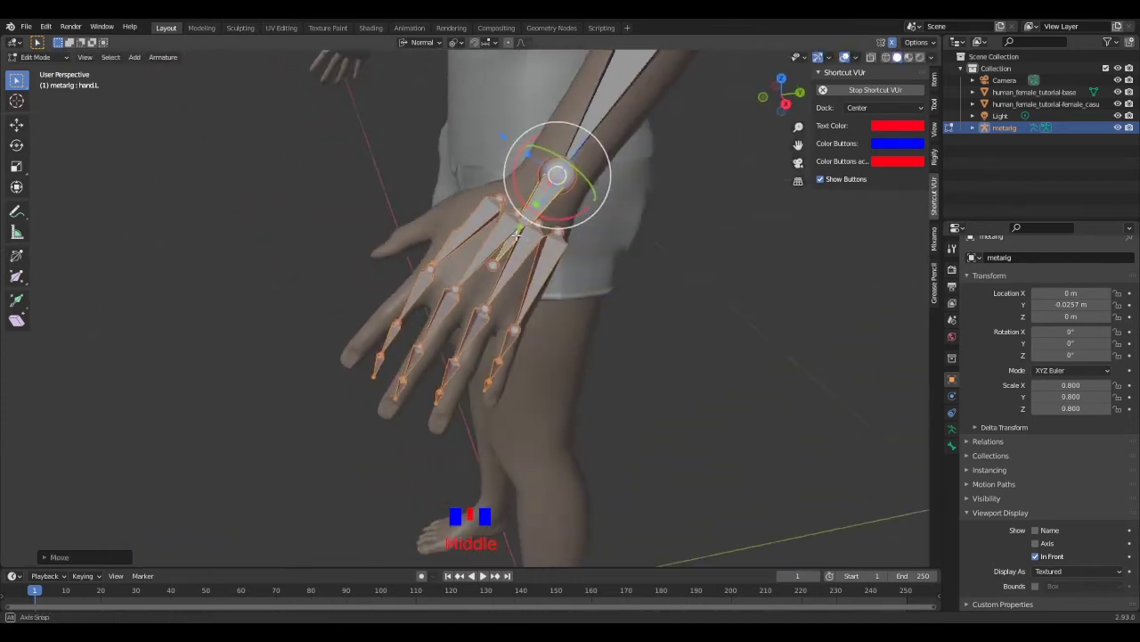
{"action": "middle_click_drag", "start_coordinate": [517, 236], "coordinate": [508, 253]}
{"action": "left_click_drag", "start_coordinate": [529, 232], "coordinate": [533, 226]}
{"action": "middle_click_drag", "start_coordinate": [508, 229], "coordinate": [536, 224]}
{"action": "left_click_drag", "start_coordinate": [537, 222], "coordinate": [531, 223]}
Move the left thumb bone chain from several angles to set its base into the base of the character's thumb.
{"action": "middle_click_drag", "start_coordinate": [531, 223], "coordinate": [363, 423]}
{"action": "left_click", "coordinate": [410, 362]}
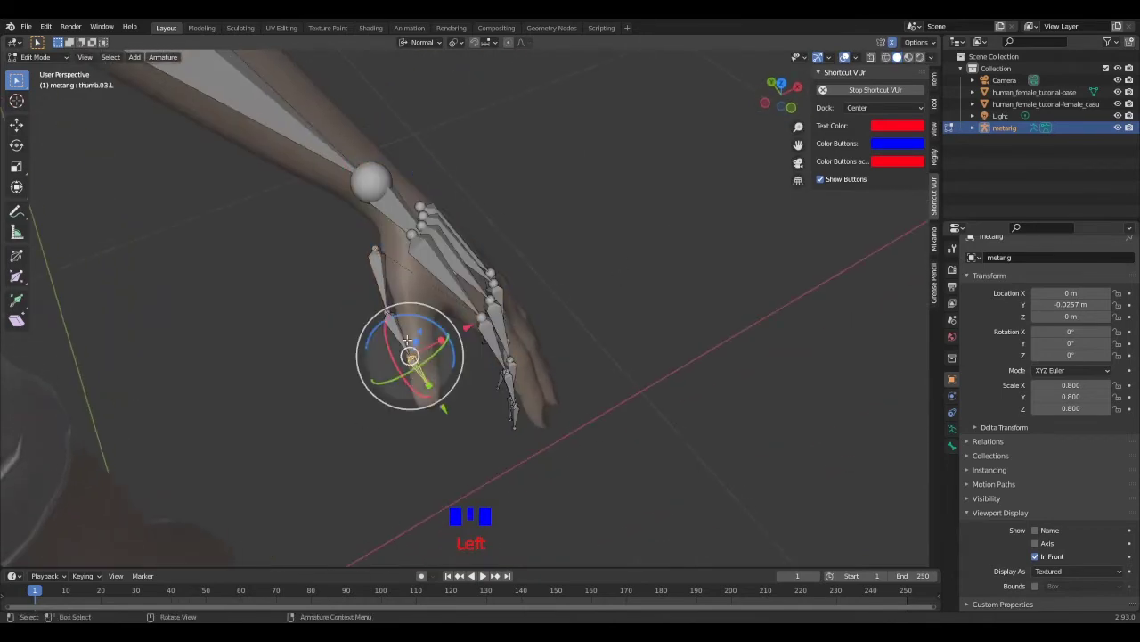
{"action": "middle_click_drag", "start_coordinate": [412, 317], "coordinate": [432, 283]}
{"action": "left_click_drag", "start_coordinate": [470, 222], "coordinate": [477, 216]}
{"action": "middle_click_drag", "start_coordinate": [478, 215], "coordinate": [369, 214]}
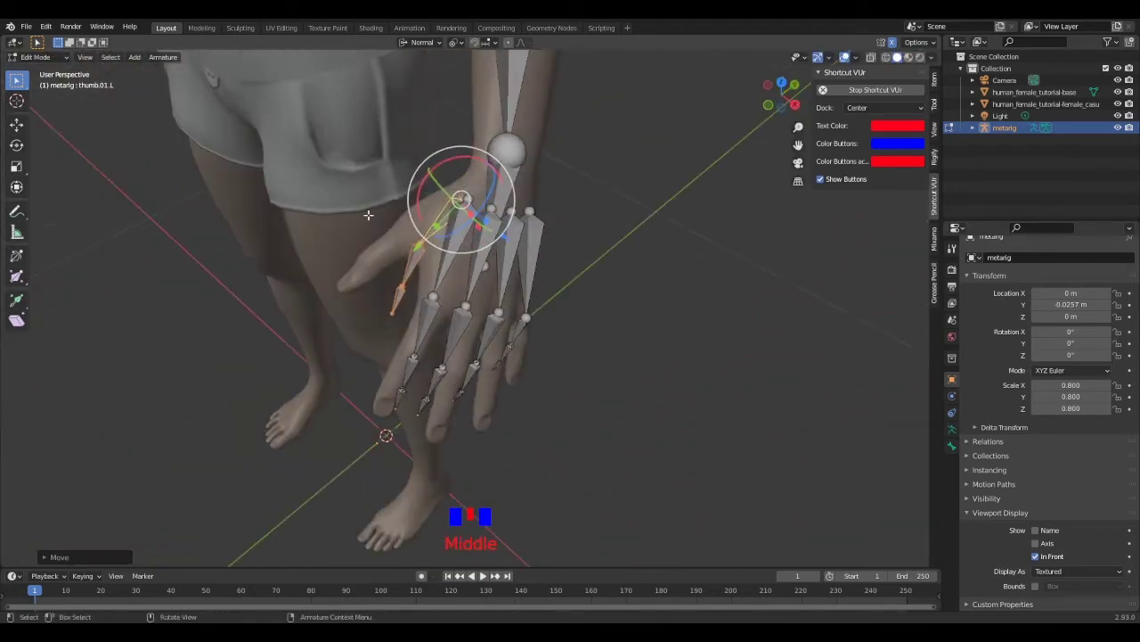
{"action": "left_click_drag", "start_coordinate": [481, 162], "coordinate": [489, 169]}
{"action": "middle_click_drag", "start_coordinate": [489, 169], "coordinate": [567, 194]}
Reposition the individual left thumb bones and joints so the chain runs inside the thumb to its tip.
{"action": "left_click", "coordinate": [458, 349]}
{"action": "left_click_drag", "start_coordinate": [458, 349], "coordinate": [484, 361]}
{"action": "left_click", "coordinate": [383, 302]}
{"action": "scroll", "coordinate": [293, 199], "scroll_direction": "up", "scroll_amount": 3}
{"action": "middle_click_drag", "start_coordinate": [383, 298], "coordinate": [292, 206]}
{"action": "left_click_drag", "start_coordinate": [304, 271], "coordinate": [297, 272]}
{"action": "left_click_drag", "start_coordinate": [297, 274], "coordinate": [291, 263]}
{"action": "left_click", "coordinate": [303, 204]}
{"action": "key", "text": "g"}
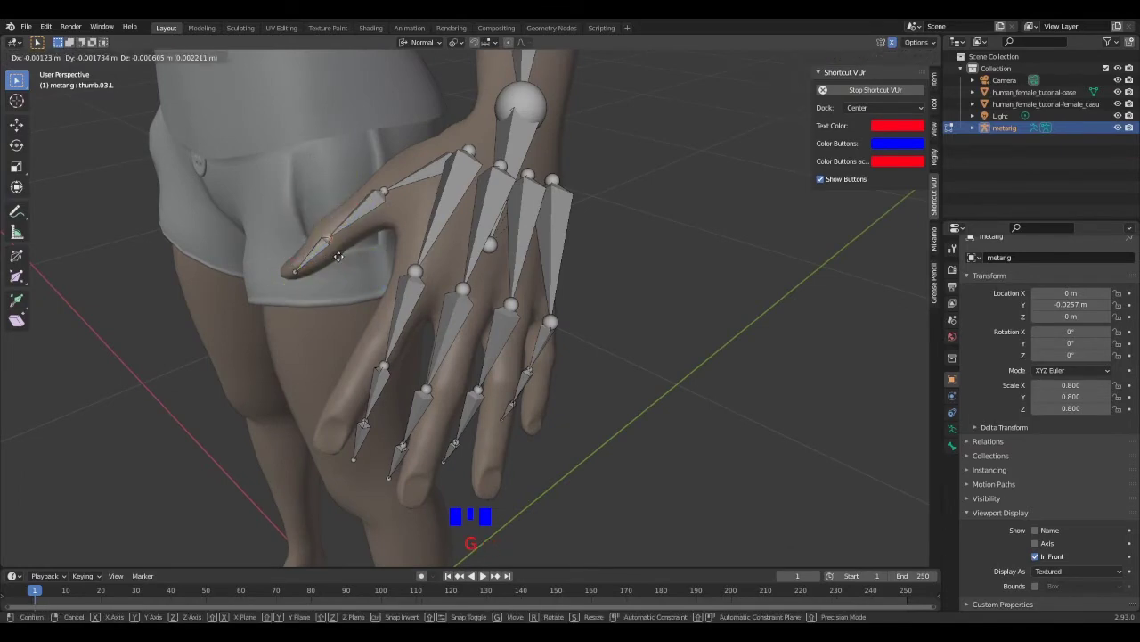
{"action": "left_click", "coordinate": [346, 256]}
{"action": "key", "text": "g"}
{"action": "left_click", "coordinate": [343, 256]}
Select the three left index finger bones and rotate them about the knuckle toward the character's index finger.
{"action": "middle_click_drag", "start_coordinate": [259, 196], "coordinate": [366, 409]}
{"action": "left_click", "coordinate": [367, 408]}
{"action": "left_click", "coordinate": [382, 364], "text": "shift"}
{"action": "left_click", "coordinate": [407, 306], "text": "shift"}
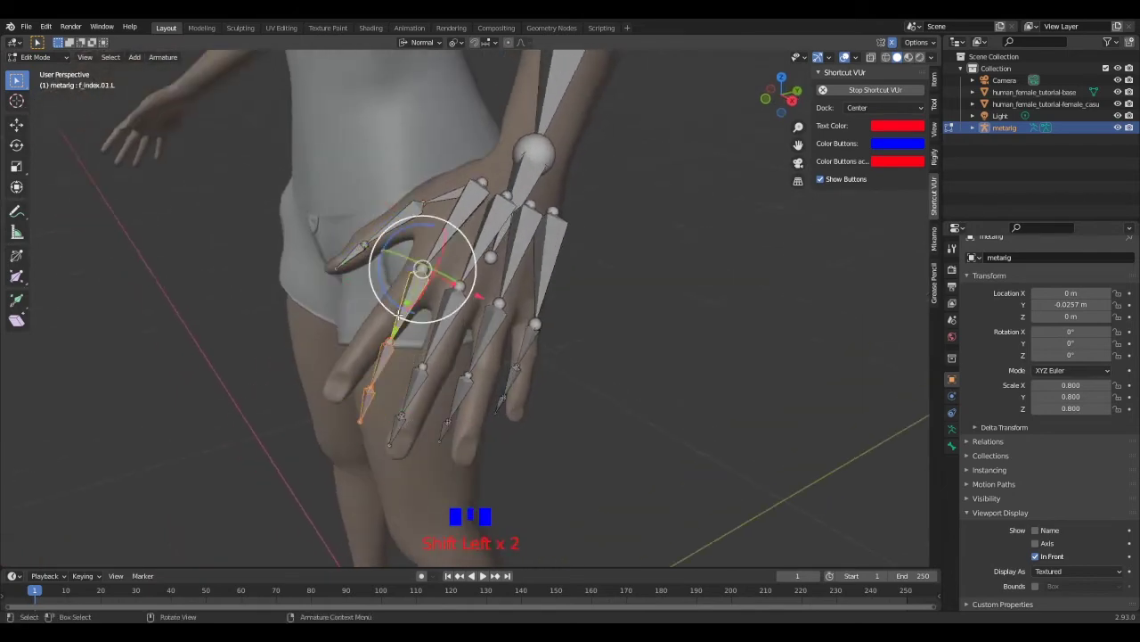
{"action": "middle_click_drag", "start_coordinate": [411, 314], "coordinate": [423, 418]}
{"action": "key", "text": "r"}
{"action": "left_click", "coordinate": [513, 417]}
Select the three left middle finger bones and rotate them about the knuckle toward the character's middle finger.
{"action": "left_click", "coordinate": [374, 434]}
{"action": "left_click", "coordinate": [390, 399], "text": "shift"}
{"action": "left_click", "coordinate": [425, 332], "text": "shift"}
{"action": "key", "text": "r"}
{"action": "left_click", "coordinate": [481, 424]}
Select the left ring finger bones and rotate them toward the character's ring finger.
{"action": "left_click", "coordinate": [414, 446]}
{"action": "left_click", "coordinate": [420, 401], "text": "shift"}
{"action": "left_click", "coordinate": [449, 335], "text": "shift"}
{"action": "key", "text": "ctrl+z"}
{"action": "middle_click_drag", "start_coordinate": [453, 340], "coordinate": [514, 427]}
{"action": "key", "text": "r"}
{"action": "left_click", "coordinate": [461, 415]}
Select the three left pinky bones and rotate them from two viewing angles to follow the character's little finger.
{"action": "left_click", "coordinate": [494, 417]}
{"action": "left_click", "coordinate": [501, 403], "text": "shift"}
{"action": "left_click", "coordinate": [519, 372], "text": "shift"}
{"action": "middle_click_drag", "start_coordinate": [520, 373], "coordinate": [446, 356]}
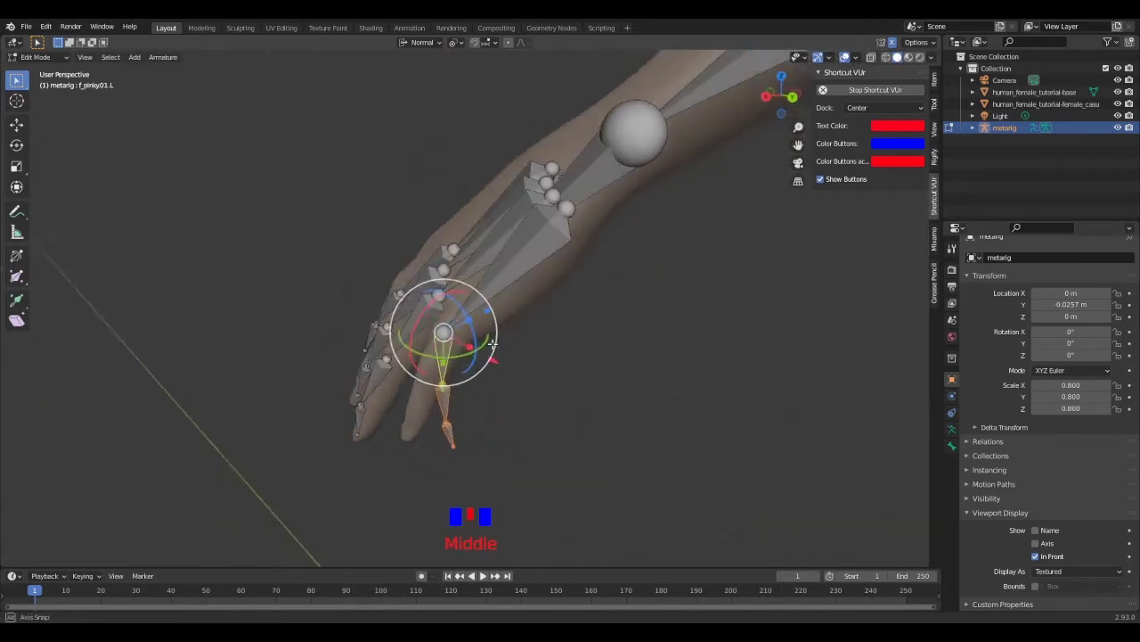
{"action": "key", "text": "r"}
{"action": "left_click", "coordinate": [446, 410]}
{"action": "middle_click_drag", "start_coordinate": [303, 337], "coordinate": [481, 392]}
{"action": "key", "text": "r"}
{"action": "left_click", "coordinate": [615, 423]}
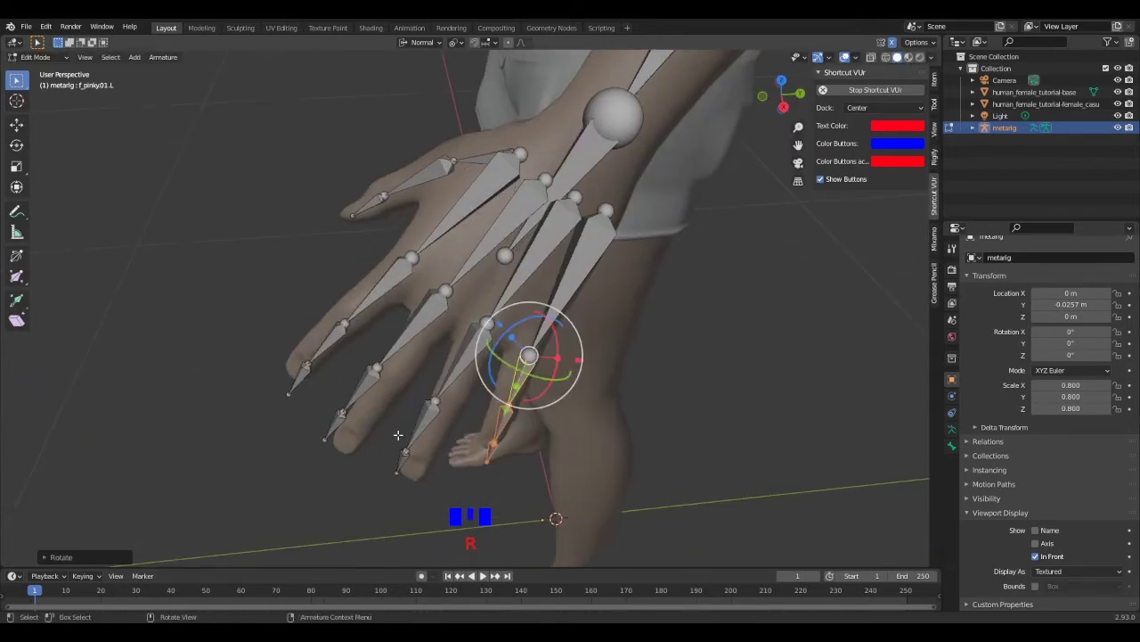
Refine the rotation of the three left ring finger bones from the back of the hand.
{"action": "left_click", "coordinate": [401, 460]}
{"action": "left_click", "coordinate": [422, 425], "text": "shift"}
{"action": "left_click", "coordinate": [461, 361], "text": "shift"}
{"action": "key", "text": "r"}
{"action": "left_click", "coordinate": [527, 411]}
Refine the rotation of the three left middle finger bones to centre them in the finger.
{"action": "left_click", "coordinate": [335, 426]}
{"action": "left_click", "coordinate": [359, 390], "text": "shift"}
{"action": "left_click", "coordinate": [406, 337], "text": "shift"}
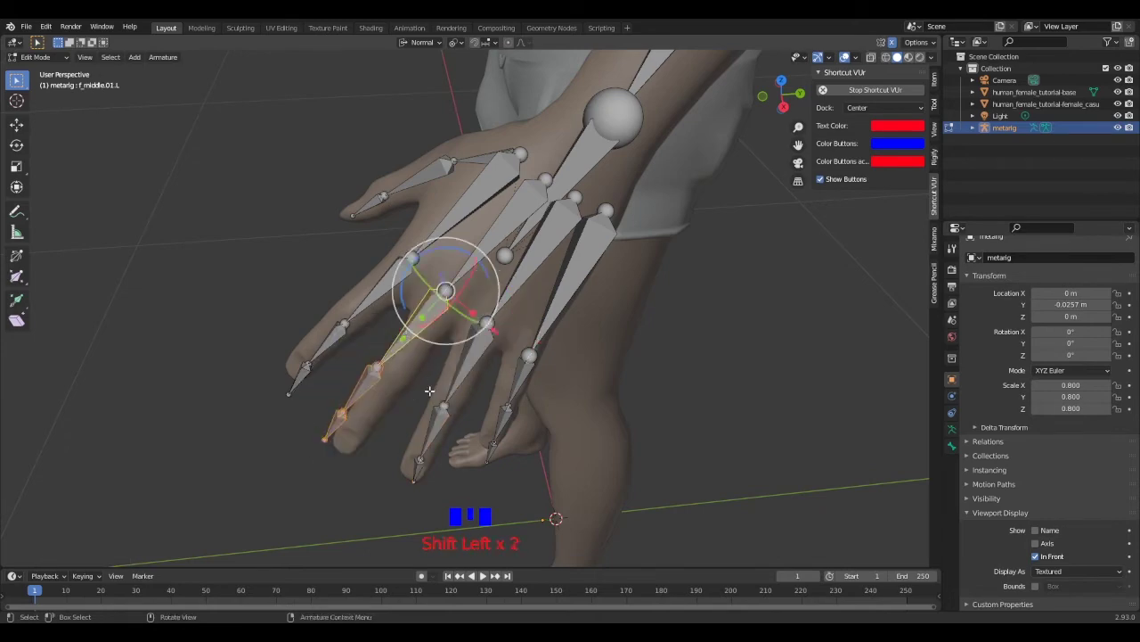
{"action": "key", "text": "r"}
{"action": "left_click", "coordinate": [427, 385]}
Refine the rotation of the three left index finger bones to centre them in the finger.
{"action": "left_click", "coordinate": [299, 378]}
{"action": "left_click", "coordinate": [326, 345], "text": "shift"}
{"action": "left_click", "coordinate": [376, 293], "text": "shift"}
{"action": "middle_click_drag", "start_coordinate": [435, 359], "coordinate": [383, 279]}
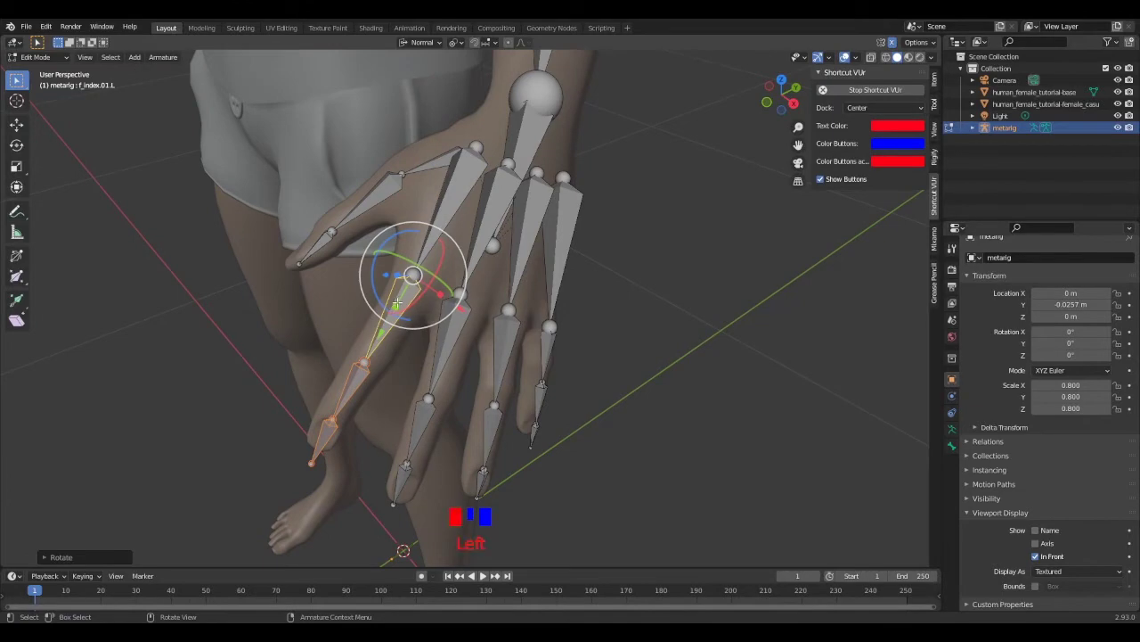
{"action": "key", "text": "r"}
{"action": "left_click", "coordinate": [393, 308]}
Move individual left finger joints from different angles to bring them inside the character's fingers.
{"action": "left_click", "coordinate": [603, 152]}
{"action": "middle_click_drag", "start_coordinate": [397, 303], "coordinate": [355, 359]}
{"action": "key", "text": "g"}
{"action": "left_click", "coordinate": [466, 255]}
{"action": "left_click_drag", "start_coordinate": [320, 401], "coordinate": [375, 431]}
{"action": "middle_click_drag", "start_coordinate": [379, 424], "coordinate": [615, 383]}
{"action": "middle_click_drag", "start_coordinate": [615, 383], "coordinate": [490, 444], "text": "shift"}
{"action": "middle_click_drag", "start_coordinate": [490, 444], "coordinate": [513, 417]}
{"action": "left_click_drag", "start_coordinate": [522, 256], "coordinate": [552, 291]}
{"action": "key", "text": "g"}
{"action": "left_click", "coordinate": [544, 277]}
Fine-tune the remaining left finger joints, including the middle joint of the little finger, to centre them in the mesh.
{"action": "middle_click_drag", "start_coordinate": [545, 277], "coordinate": [391, 298]}
{"action": "left_click_drag", "start_coordinate": [401, 307], "coordinate": [433, 343]}
{"action": "key", "text": "g"}
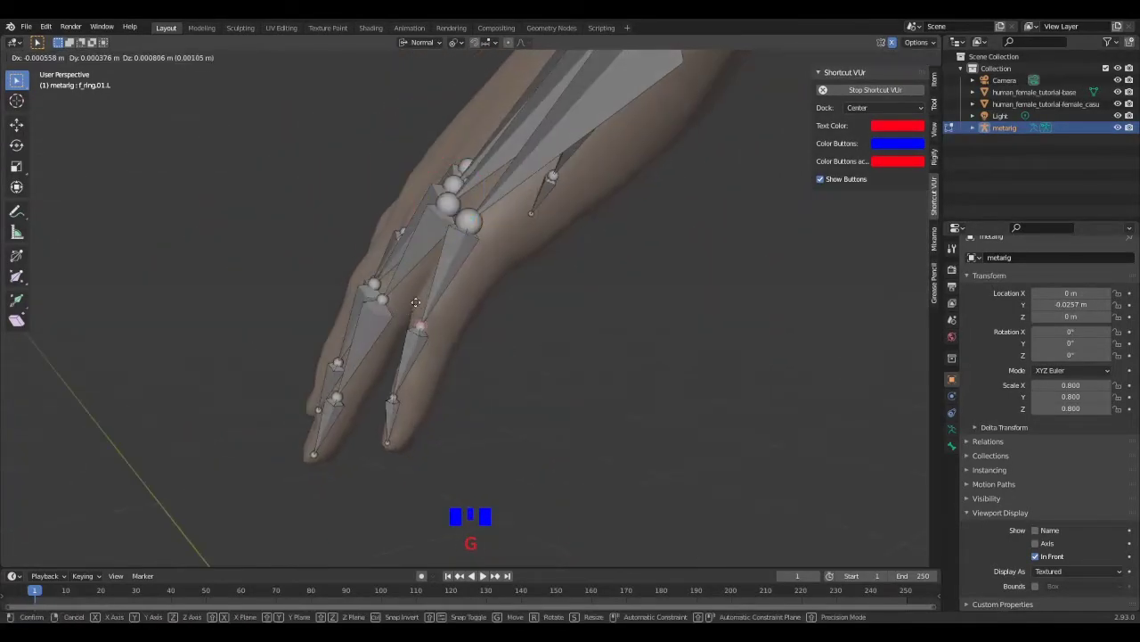
{"action": "left_click", "coordinate": [417, 304]}
{"action": "key", "text": "g"}
{"action": "left_click", "coordinate": [415, 308]}
{"action": "middle_click_drag", "start_coordinate": [416, 312], "coordinate": [510, 419]}
{"action": "left_click", "coordinate": [501, 451]}
{"action": "left_click_drag", "start_coordinate": [554, 303], "coordinate": [485, 355]}
{"action": "key", "text": "g"}
{"action": "left_click", "coordinate": [491, 352]}
{"action": "scroll", "coordinate": [576, 287], "scroll_direction": "down", "scroll_amount": 3}
{"action": "left_click", "coordinate": [540, 250]}
Check the whole fitted skeleton from the front and return the meta-rig to Object Mode.
{"action": "middle_click_drag", "start_coordinate": [401, 265], "coordinate": [365, 254]}
{"action": "scroll", "coordinate": [540, 249], "scroll_direction": "down", "scroll_amount": 4}
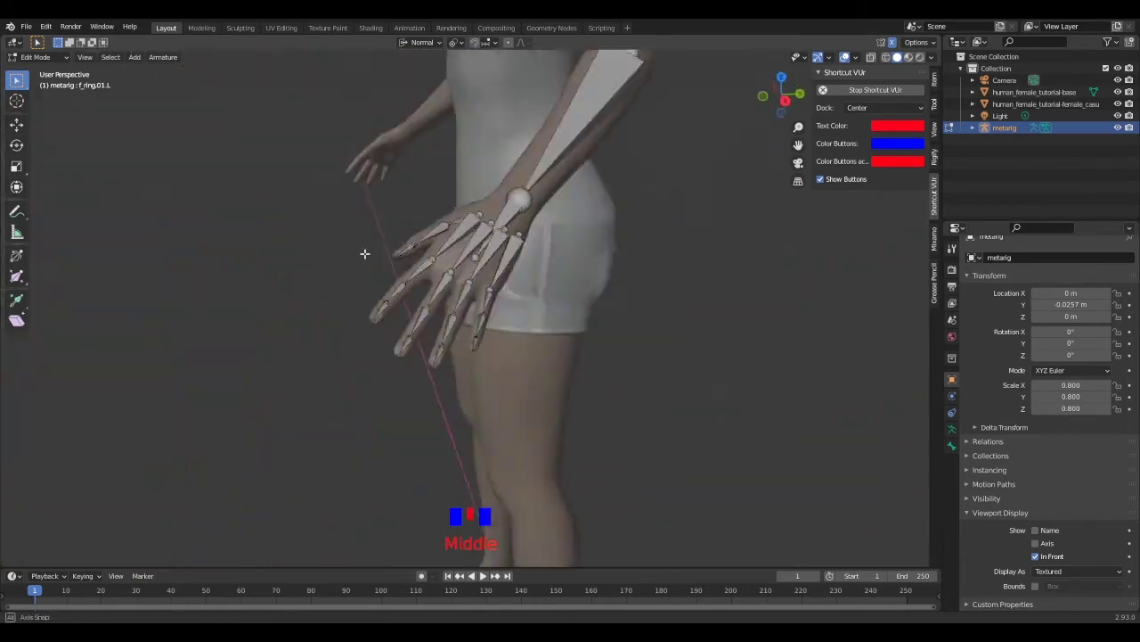
{"action": "scroll", "coordinate": [440, 204], "scroll_direction": "down", "scroll_amount": 3}
{"action": "middle_click_drag", "start_coordinate": [440, 204], "coordinate": [425, 186]}
{"action": "scroll", "coordinate": [425, 187], "scroll_direction": "down", "scroll_amount": 3}
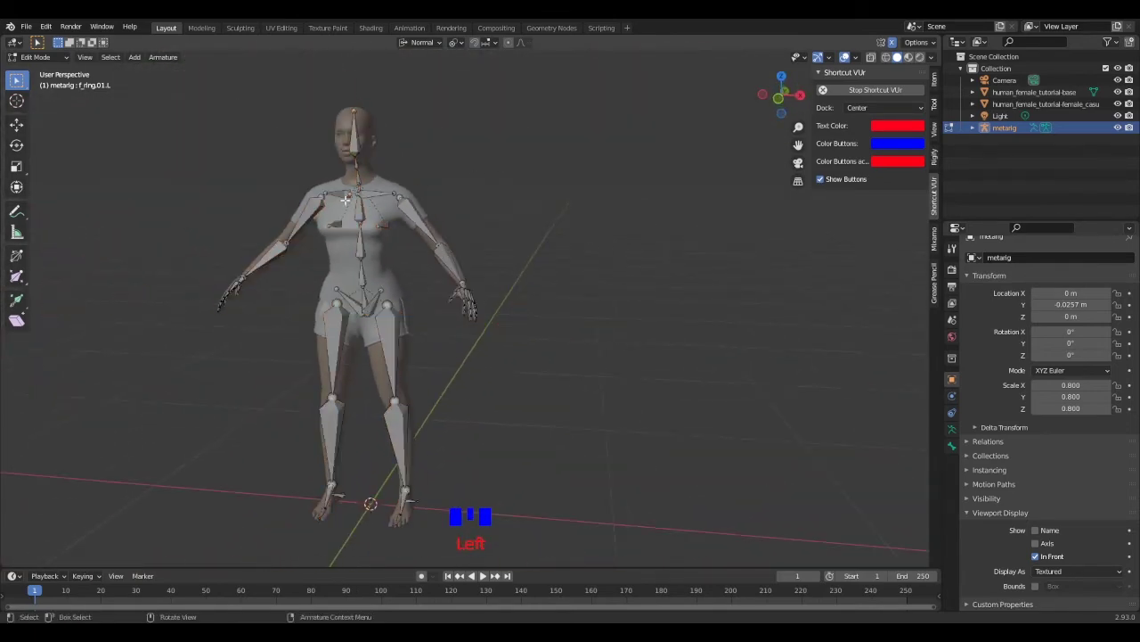
{"action": "middle_click_drag", "start_coordinate": [366, 217], "coordinate": [576, 249], "text": "shift"}
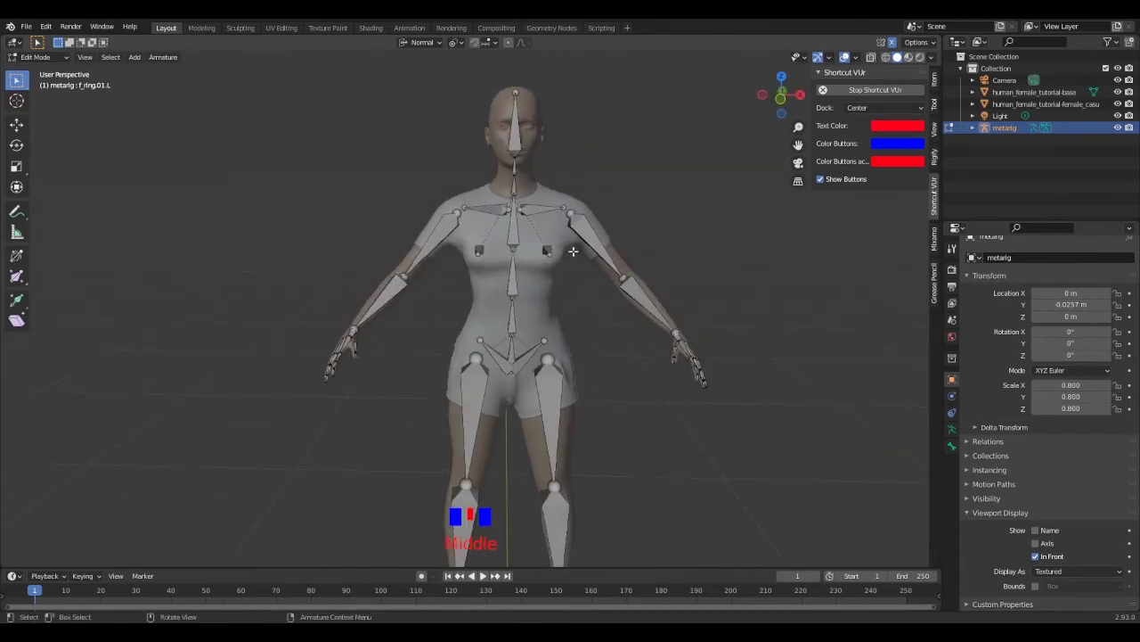
{"action": "key", "text": "Tab"}
Select the meta-rig in Object Mode and apply all of its transforms.
{"action": "left_click", "coordinate": [438, 255]}
{"action": "scroll", "coordinate": [560, 242], "scroll_direction": "down", "scroll_amount": 3}
{"action": "scroll", "coordinate": [534, 233], "scroll_direction": "up", "scroll_amount": 3}
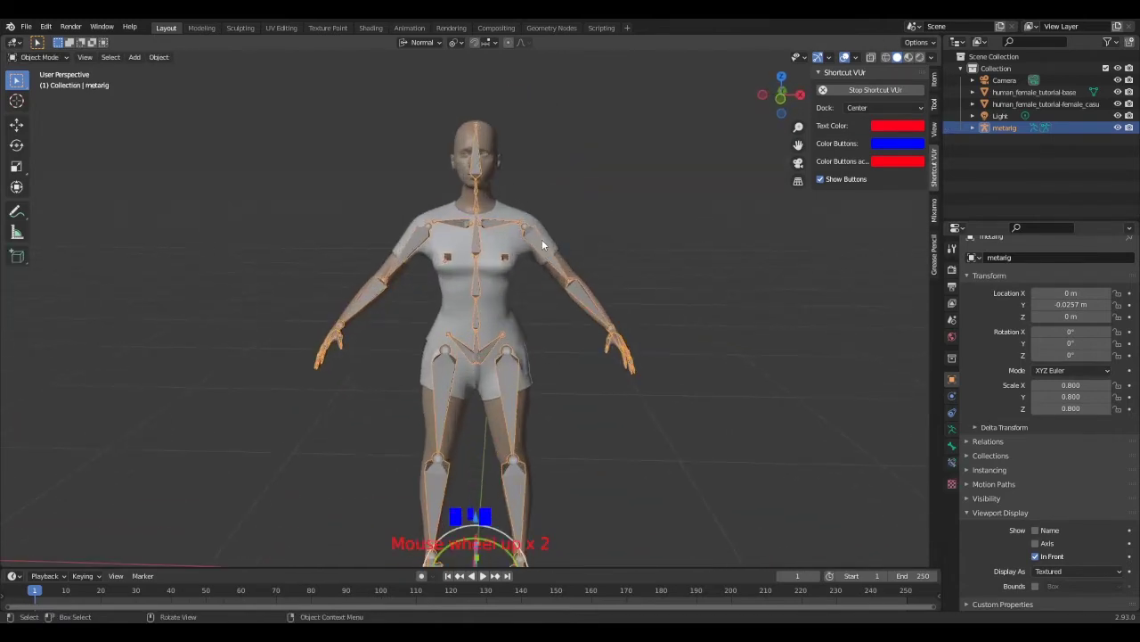
{"action": "left_click", "coordinate": [542, 239]}
{"action": "left_click", "coordinate": [547, 237]}
{"action": "key", "text": "ctrl+a"}
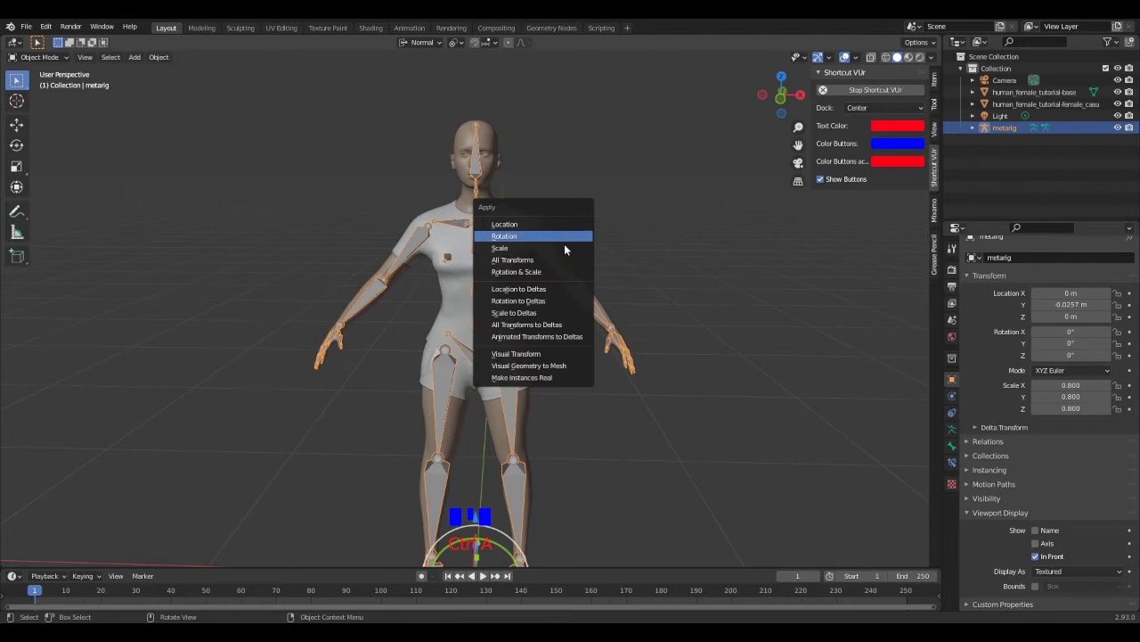
{"action": "left_click", "coordinate": [544, 260]}
{"action": "left_click", "coordinate": [623, 233]}
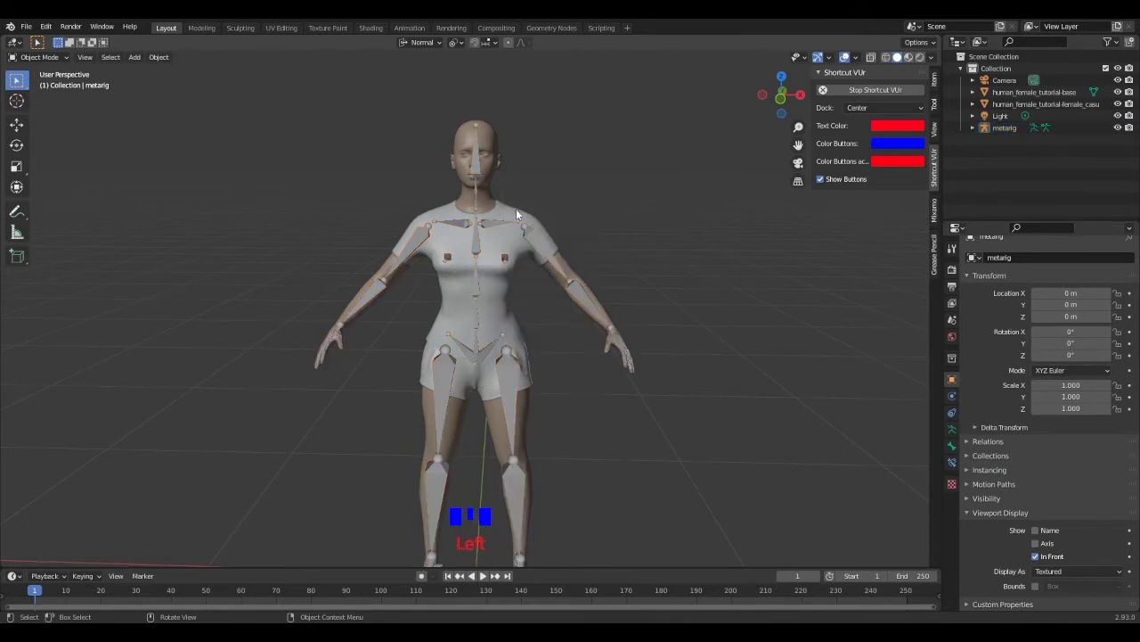
Join the clothing mesh into the human_female_tutorial-base mesh and apply all transforms to the joined object.
{"action": "left_click", "coordinate": [511, 209]}
{"action": "left_click", "coordinate": [486, 188], "text": "shift"}
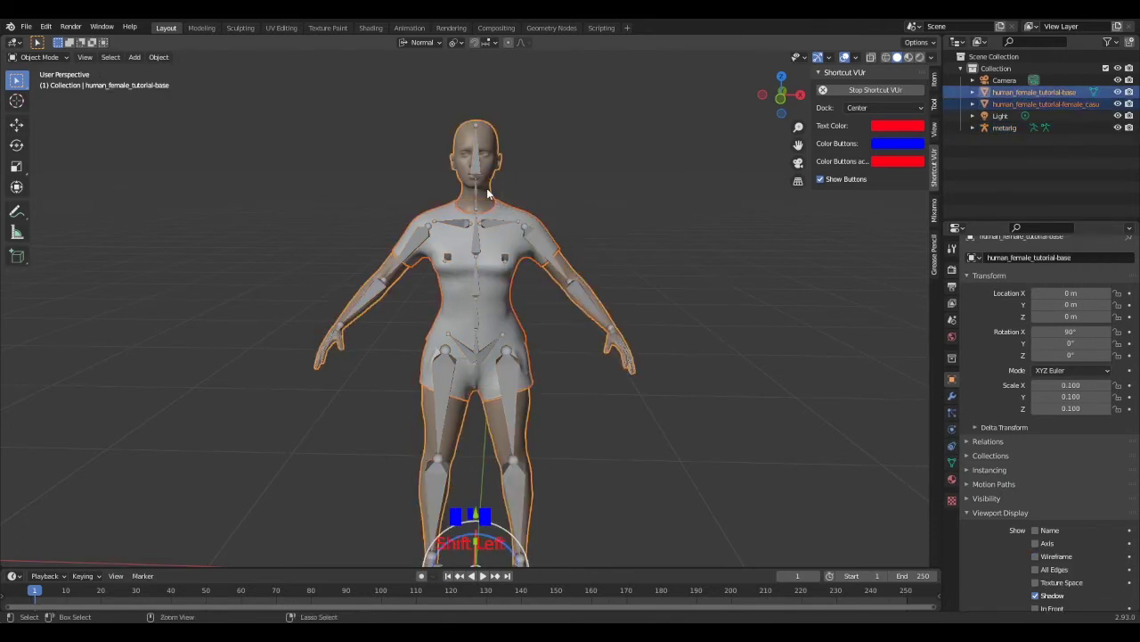
{"action": "key", "text": "ctrl+j"}
{"action": "key", "text": "ctrl+a"}
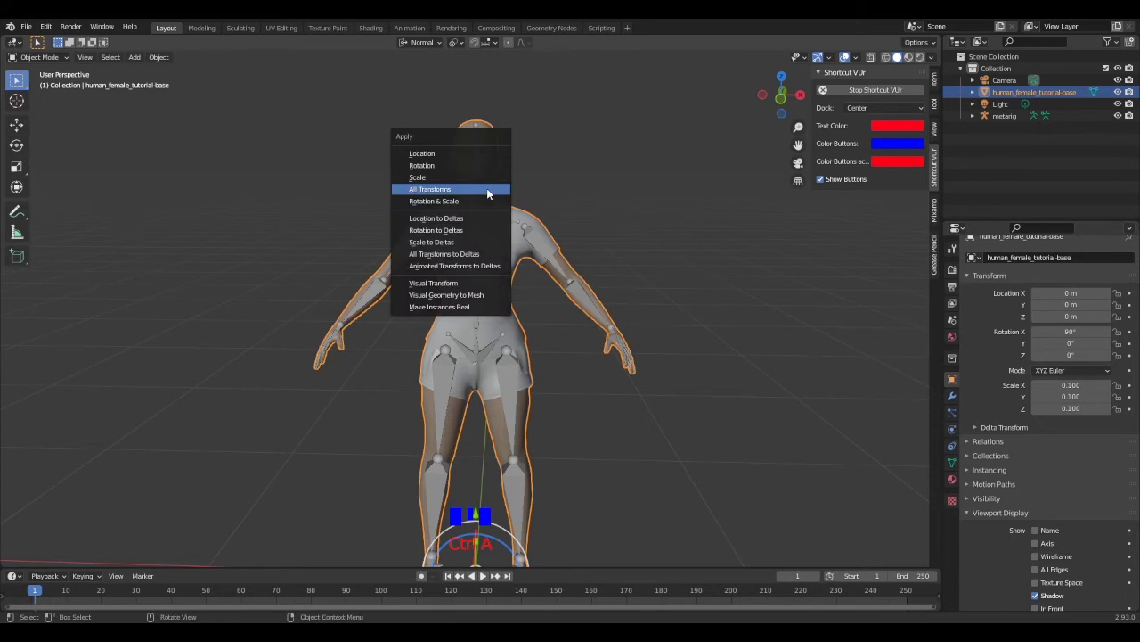
{"action": "left_click", "coordinate": [487, 189]}
{"action": "left_click", "coordinate": [584, 167]}
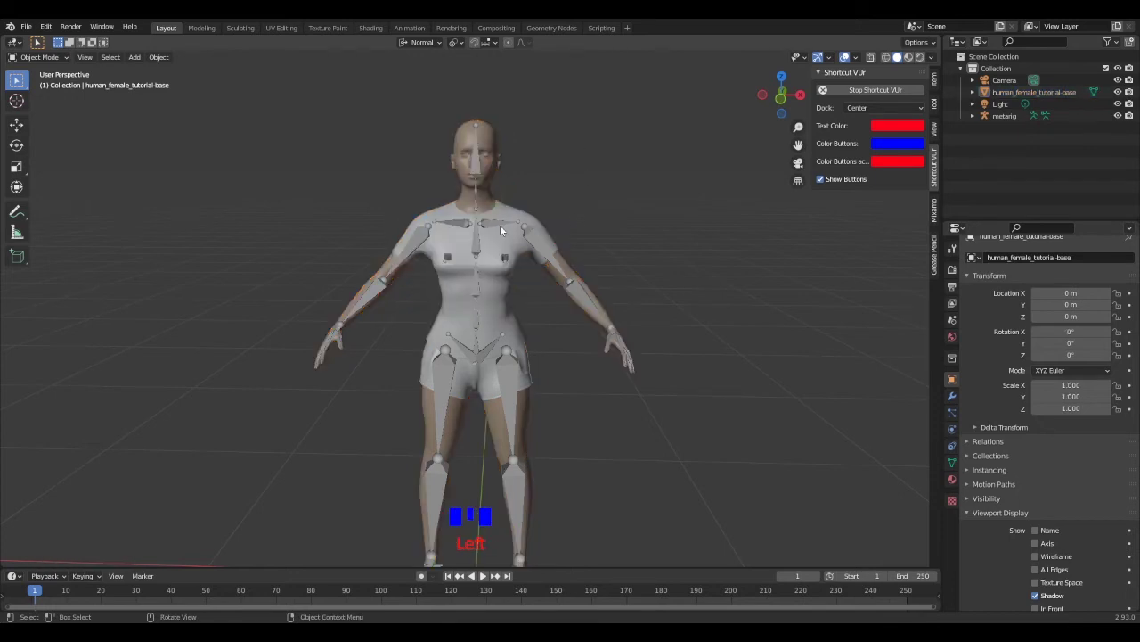
Generate the Rigify control rig from the meta-rig and hide the meta-rig in the viewport.
{"action": "left_click", "coordinate": [513, 226]}
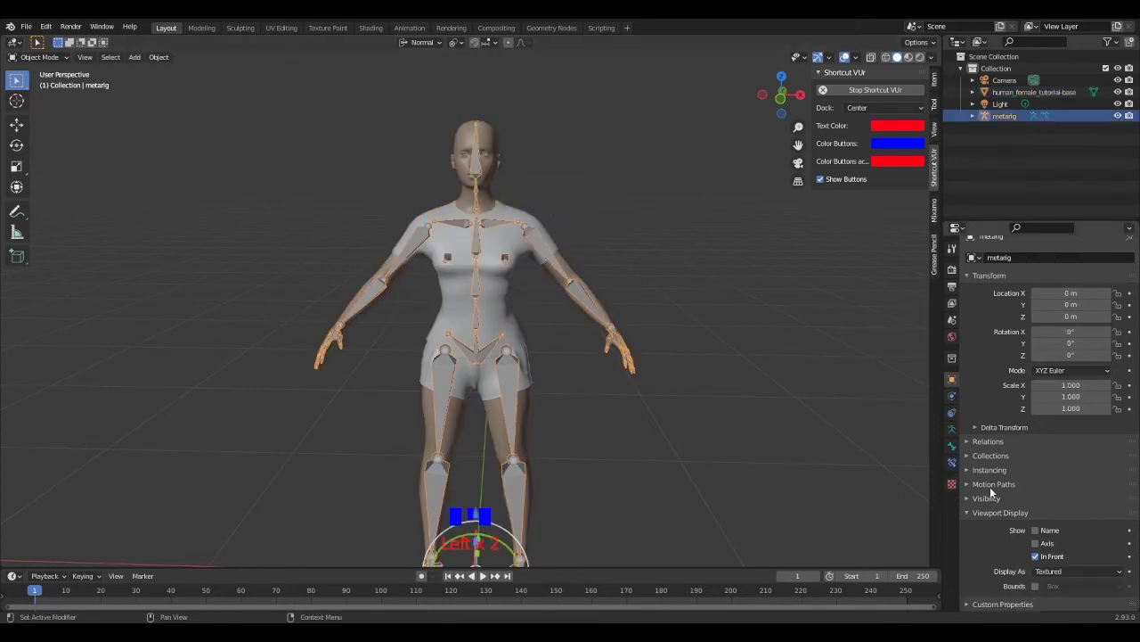
{"action": "left_click", "coordinate": [951, 429]}
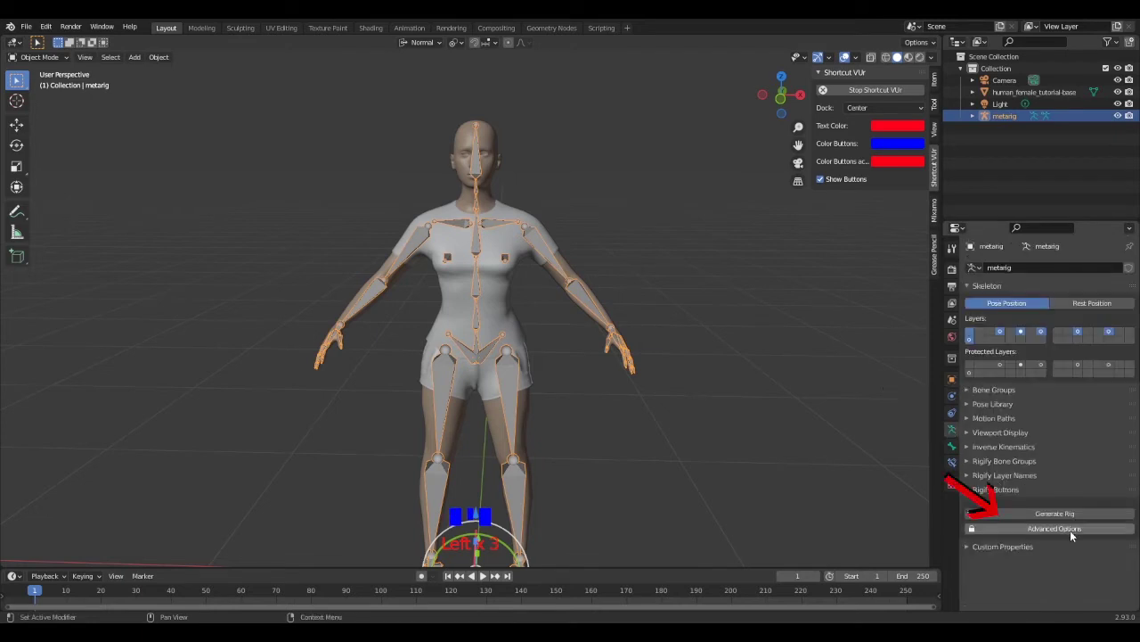
{"action": "left_click", "coordinate": [1062, 512]}
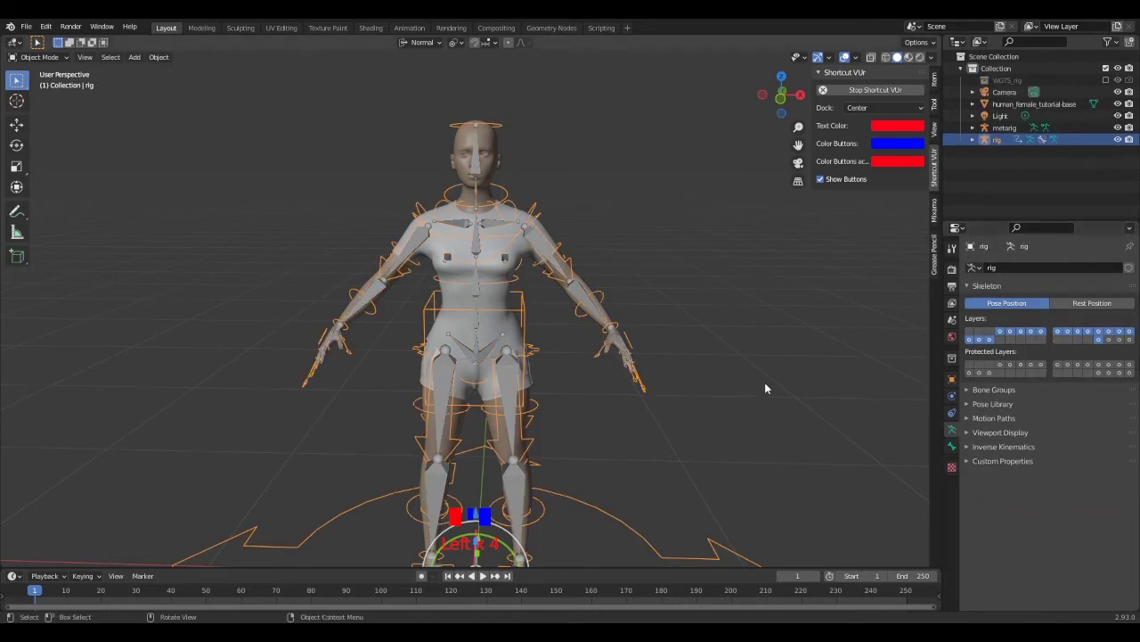
{"action": "scroll", "coordinate": [659, 266], "scroll_direction": "up", "scroll_amount": 2}
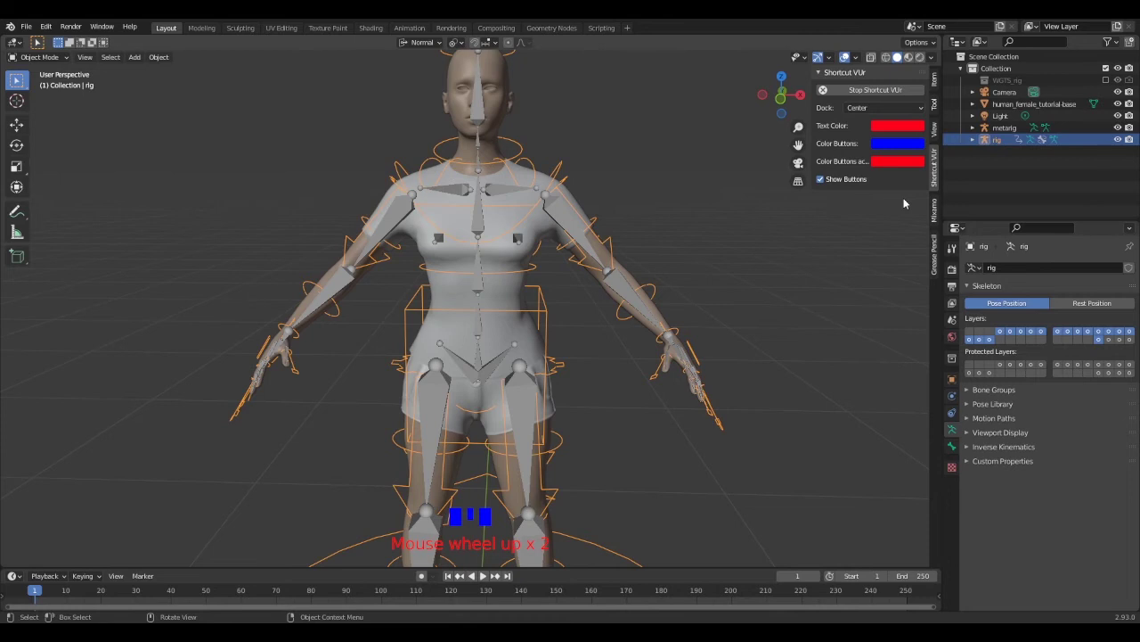
{"action": "left_click", "coordinate": [1119, 127]}
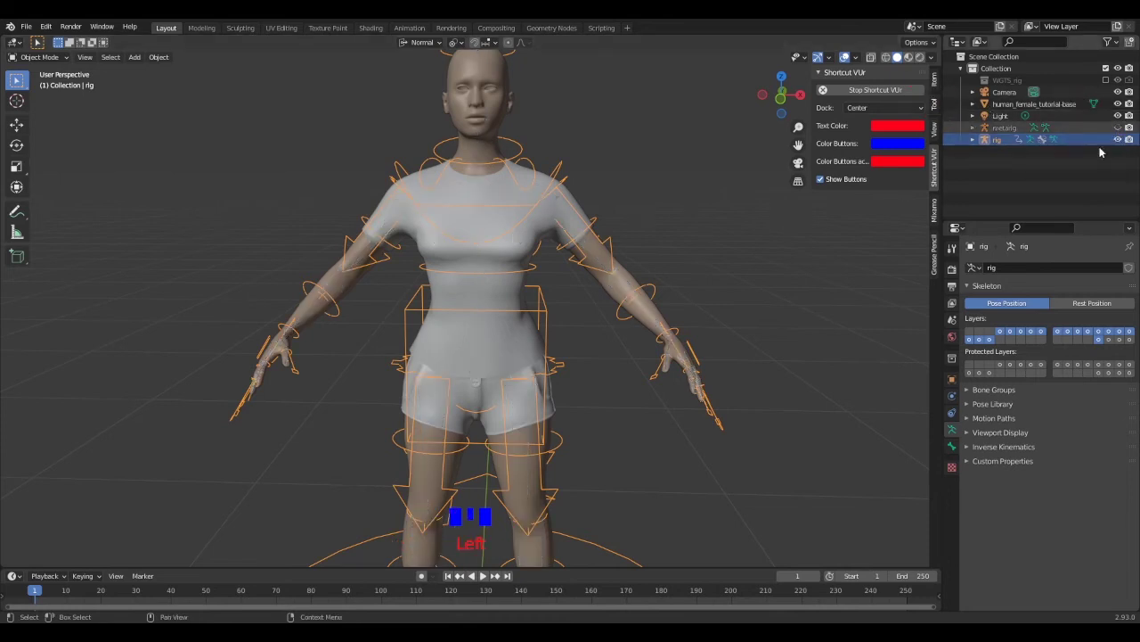
{"action": "left_click", "coordinate": [624, 126]}
Parent the joined character mesh to the generated rig so the rig deforms it.
{"action": "middle_click_drag", "start_coordinate": [624, 125], "coordinate": [599, 246], "text": "shift"}
{"action": "left_click", "coordinate": [461, 149]}
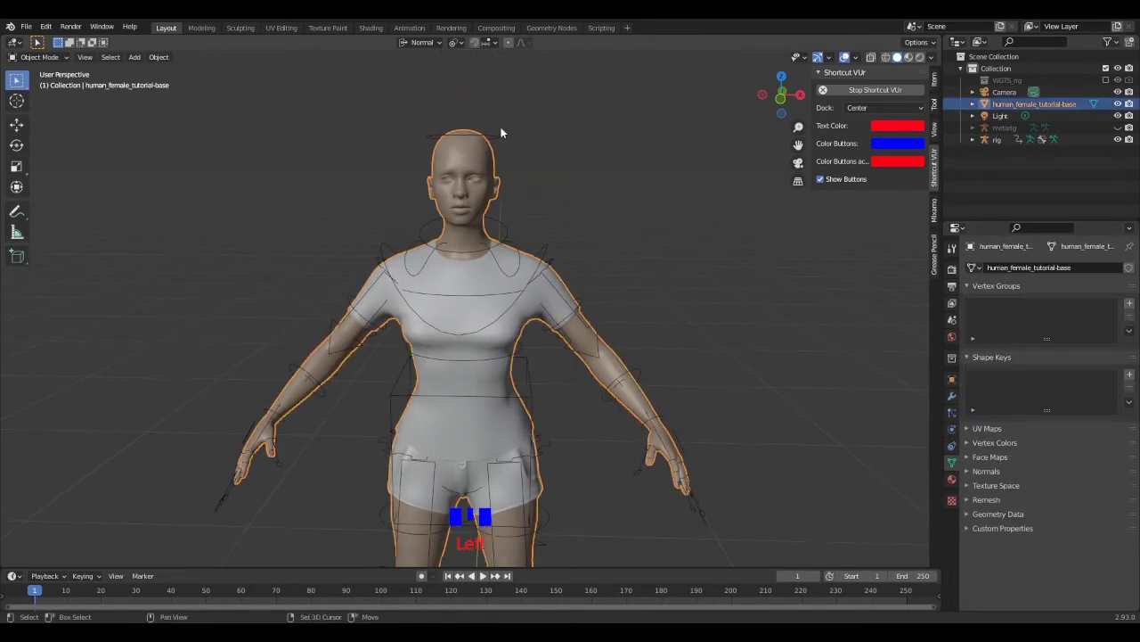
{"action": "left_click", "coordinate": [500, 139], "text": "shift"}
{"action": "key", "text": "ctrl+p"}
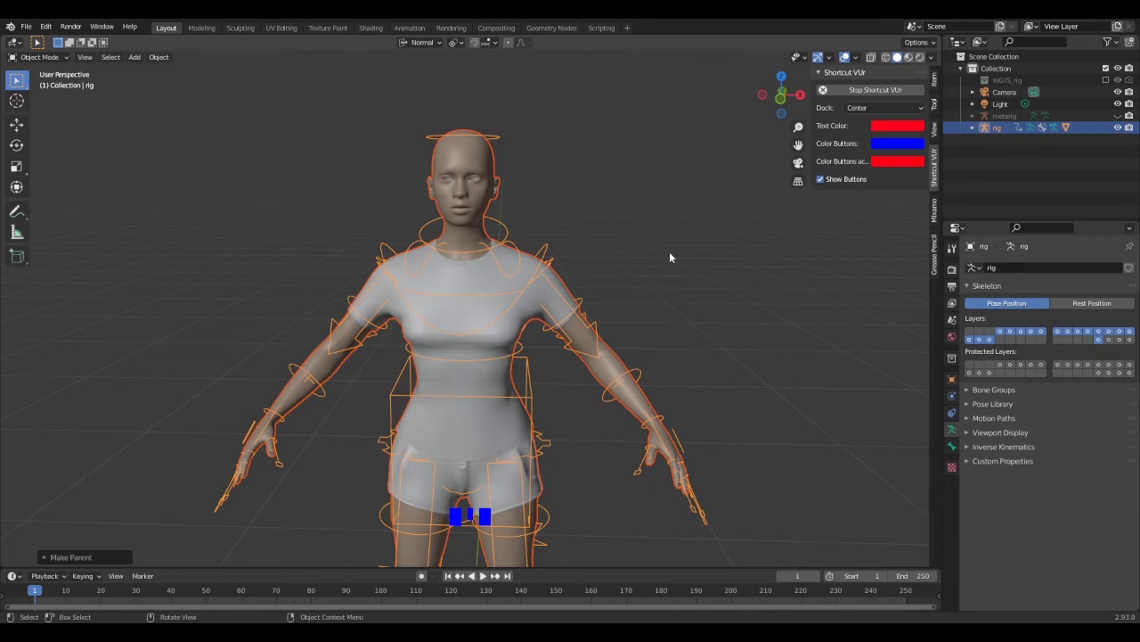
{"action": "left_click", "coordinate": [528, 142]}
Select the generated rig and switch it to Pose Mode.
{"action": "left_click", "coordinate": [498, 136]}
{"action": "key", "text": "Tab"}
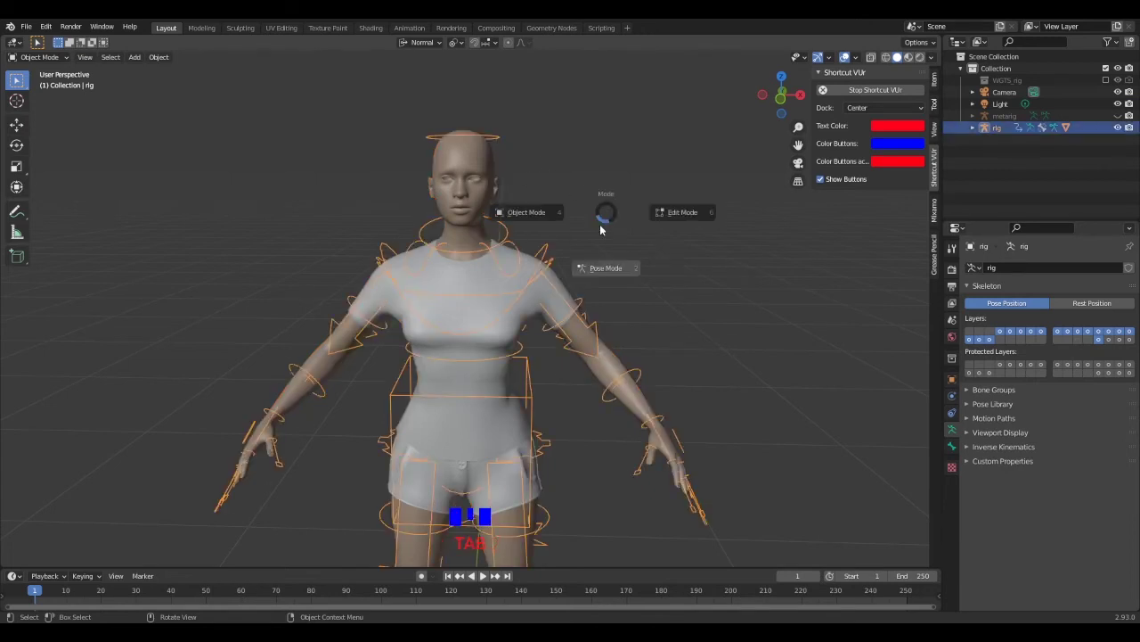
{"action": "left_click", "coordinate": [605, 274]}
Try lowering the torso control to test how the body and legs follow the rig.
{"action": "middle_click_drag", "start_coordinate": [775, 392], "coordinate": [568, 295]}
{"action": "left_click", "coordinate": [467, 310]}
{"action": "middle_click_drag", "start_coordinate": [467, 311], "coordinate": [509, 87], "text": "shift"}
{"action": "scroll", "coordinate": [509, 114], "scroll_direction": "down", "scroll_amount": 2}
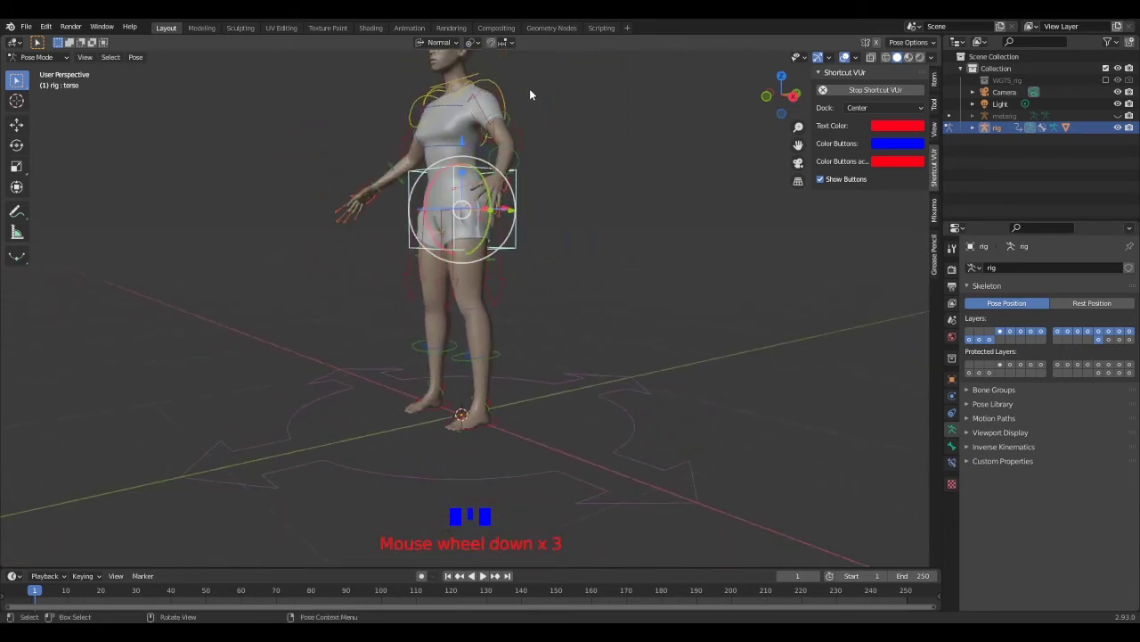
{"action": "key", "text": "g"}
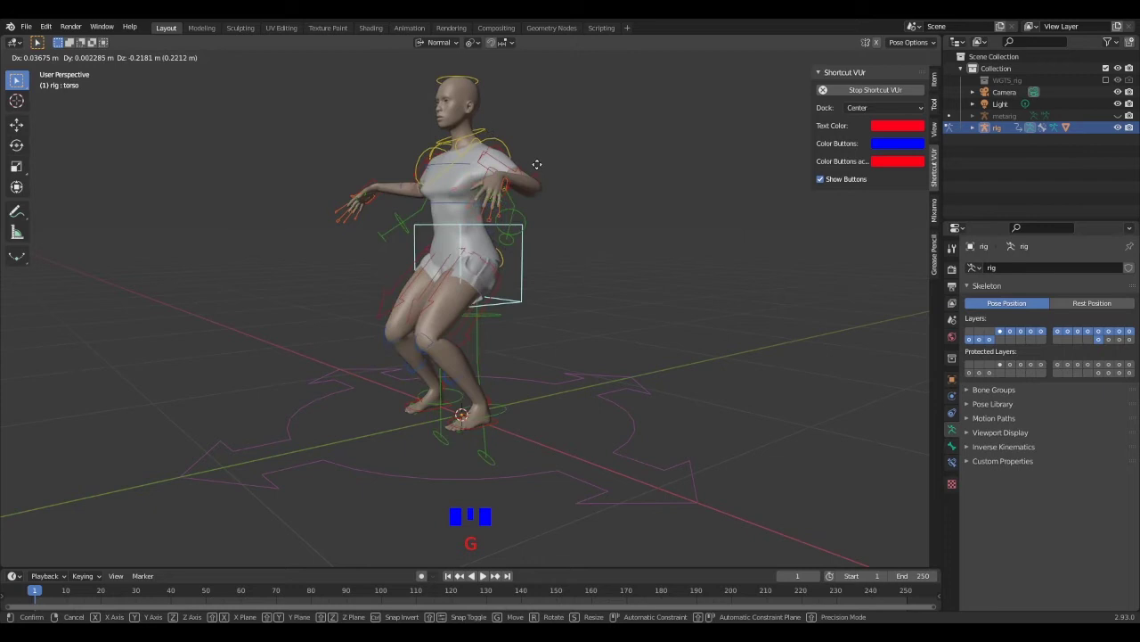
{"action": "right_click", "coordinate": [540, 192]}
Try lifting the left foot IK control forward to test the left leg's deformation.
{"action": "middle_click_drag", "start_coordinate": [550, 286], "coordinate": [560, 380]}
{"action": "left_click", "coordinate": [544, 392]}
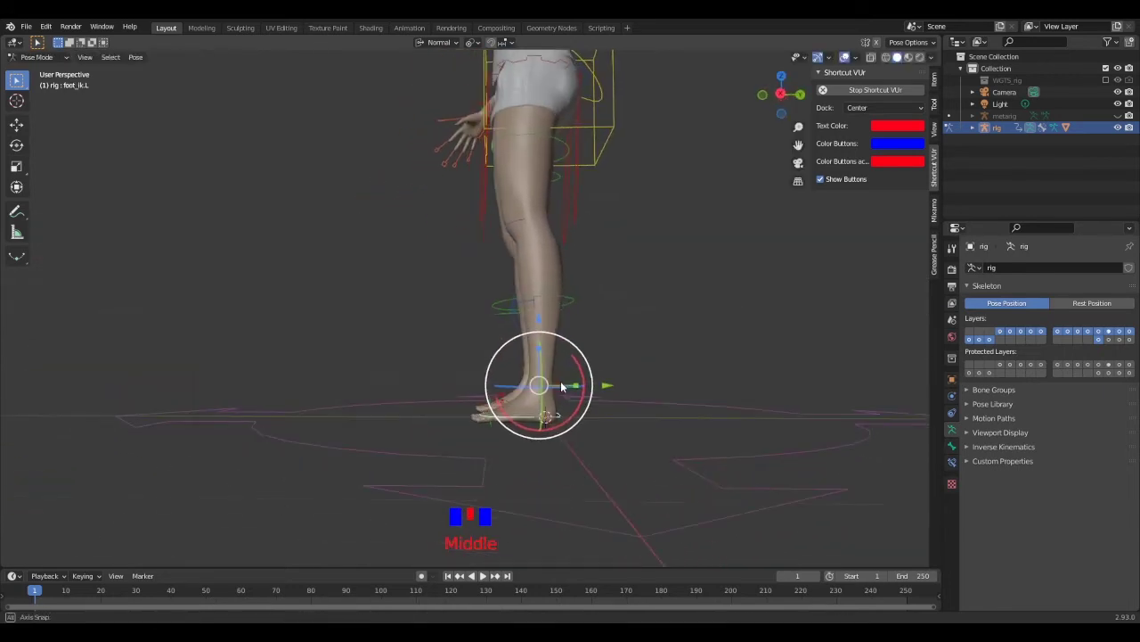
{"action": "key", "text": "g"}
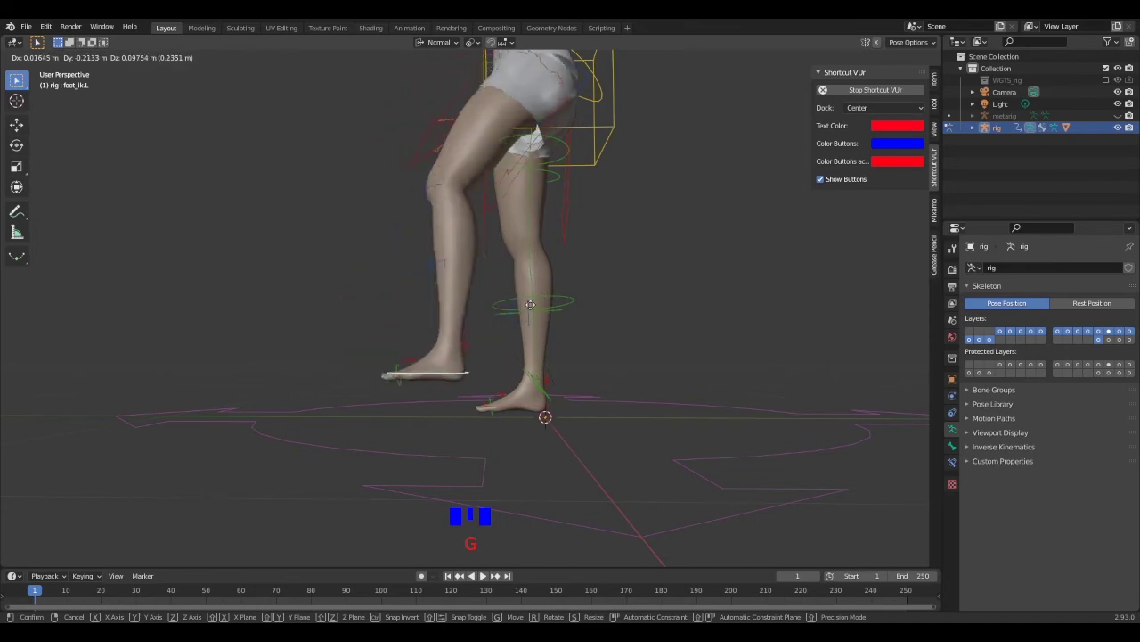
{"action": "left_click", "coordinate": [445, 259]}
{"action": "middle_click_drag", "start_coordinate": [445, 259], "coordinate": [614, 289]}
{"action": "scroll", "coordinate": [397, 438], "scroll_direction": "down", "scroll_amount": 3}
Try raising the right foot IK control to test the bending of the right leg.
{"action": "left_click", "coordinate": [330, 411]}
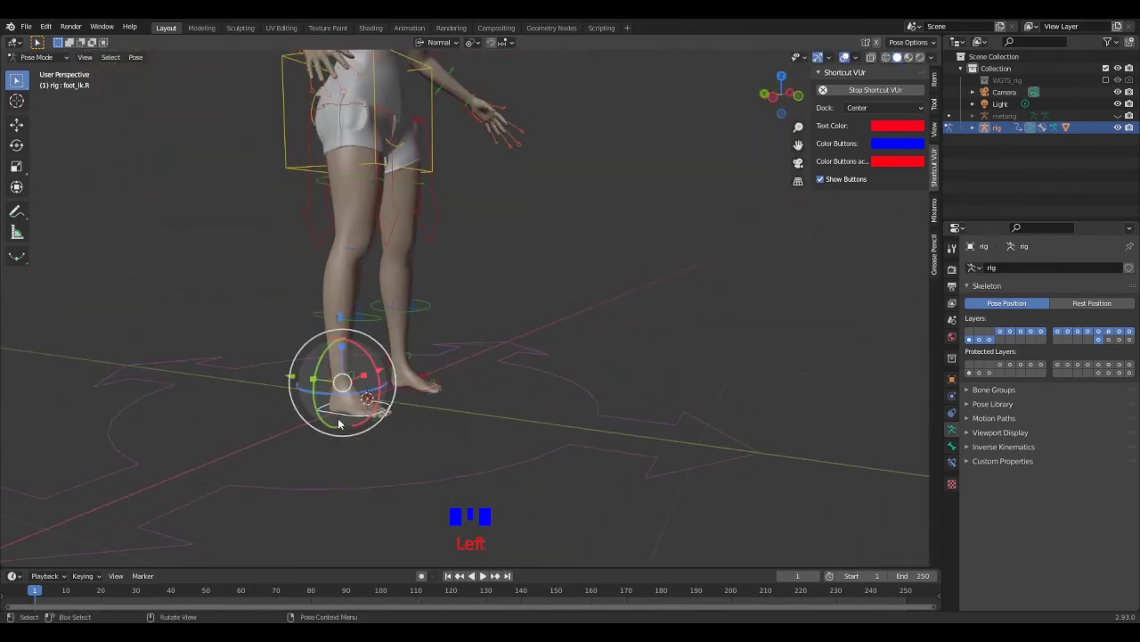
{"action": "middle_click_drag", "start_coordinate": [331, 412], "coordinate": [392, 418]}
{"action": "key", "text": "g"}
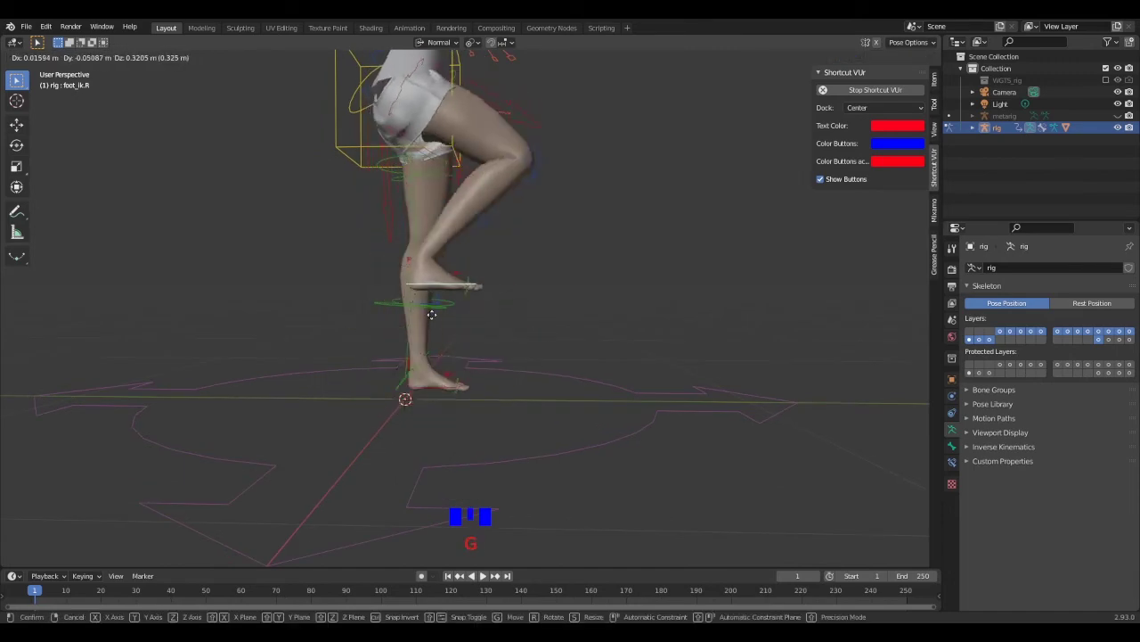
{"action": "right_click", "coordinate": [553, 235]}
Try moving the left hand IK control upward to test the arm's deformation.
{"action": "middle_click_drag", "start_coordinate": [554, 235], "coordinate": [482, 254]}
{"action": "scroll", "coordinate": [364, 240], "scroll_direction": "up", "scroll_amount": 1}
{"action": "left_click", "coordinate": [448, 252]}
{"action": "key", "text": "g"}
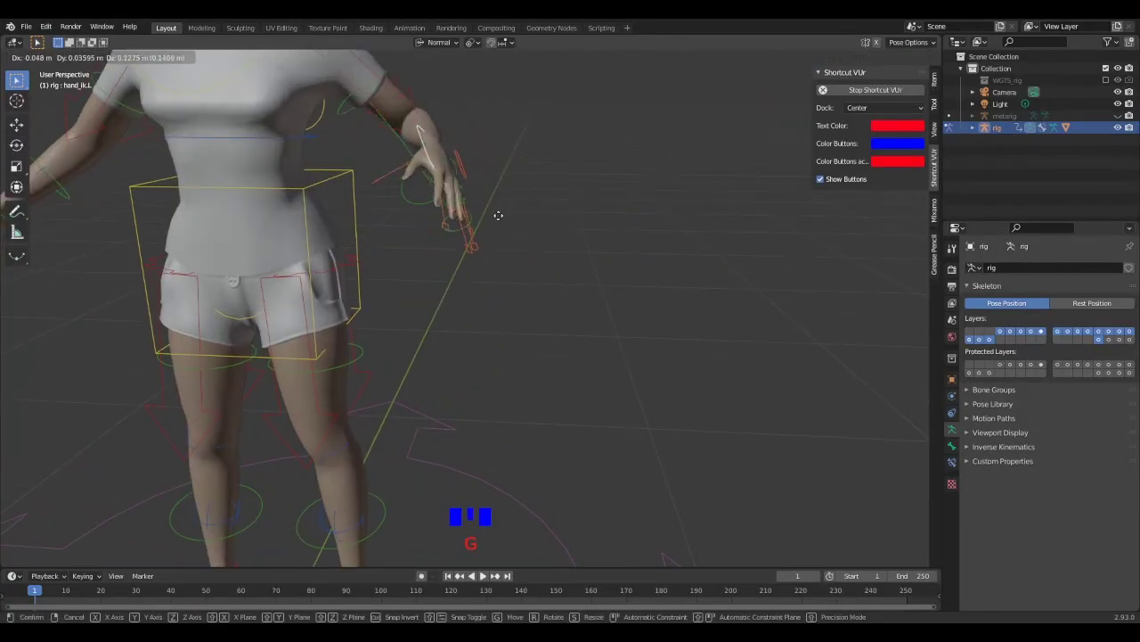
{"action": "right_click", "coordinate": [547, 193]}
Try rotating the head and chest controls to test how the neck and upper body deform.
{"action": "middle_click_drag", "start_coordinate": [593, 151], "coordinate": [512, 219], "text": "shift"}
{"action": "middle_click_drag", "start_coordinate": [512, 219], "coordinate": [649, 266], "text": "shift"}
{"action": "scroll", "coordinate": [447, 145], "scroll_direction": "up", "scroll_amount": 3}
{"action": "middle_click_drag", "start_coordinate": [447, 145], "coordinate": [588, 146], "text": "shift"}
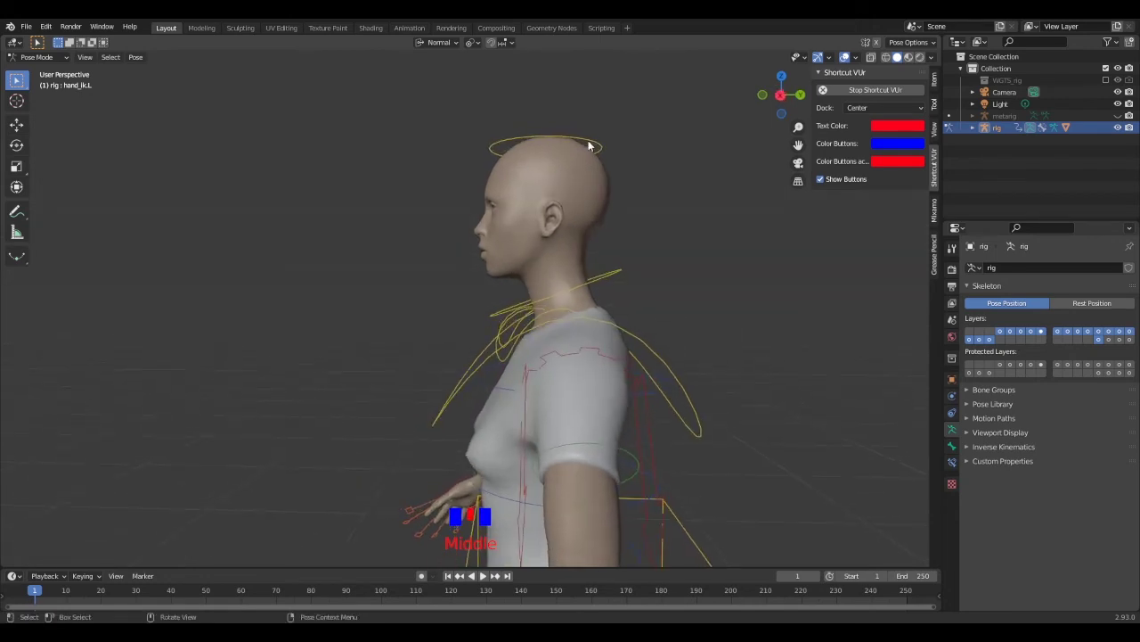
{"action": "left_click", "coordinate": [606, 176]}
{"action": "key", "text": "r"}
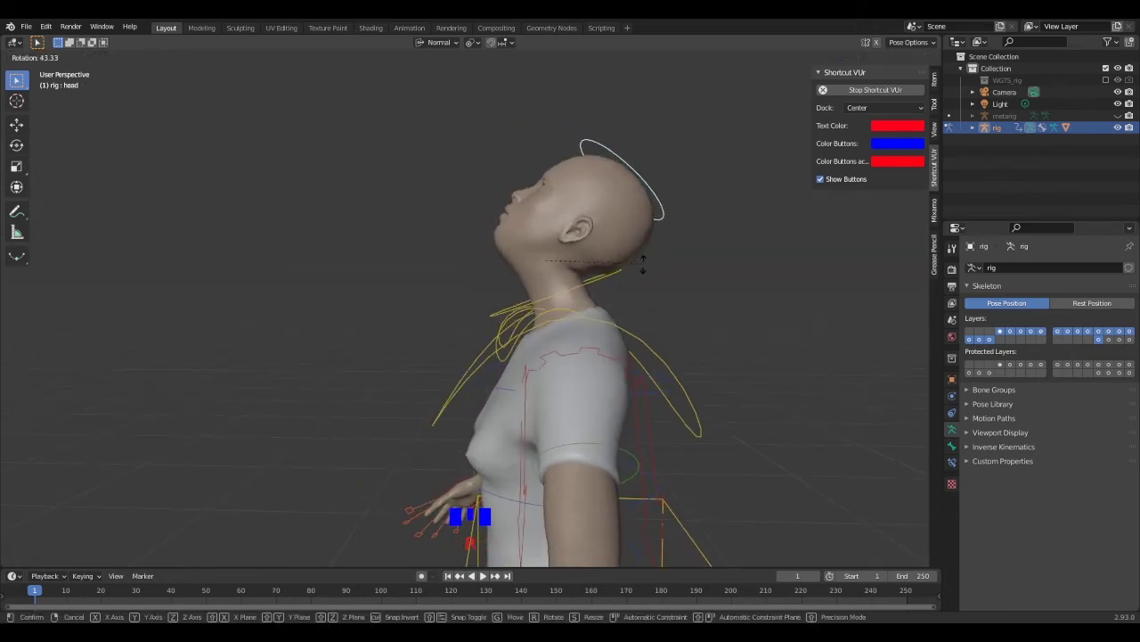
{"action": "left_click", "coordinate": [481, 248]}
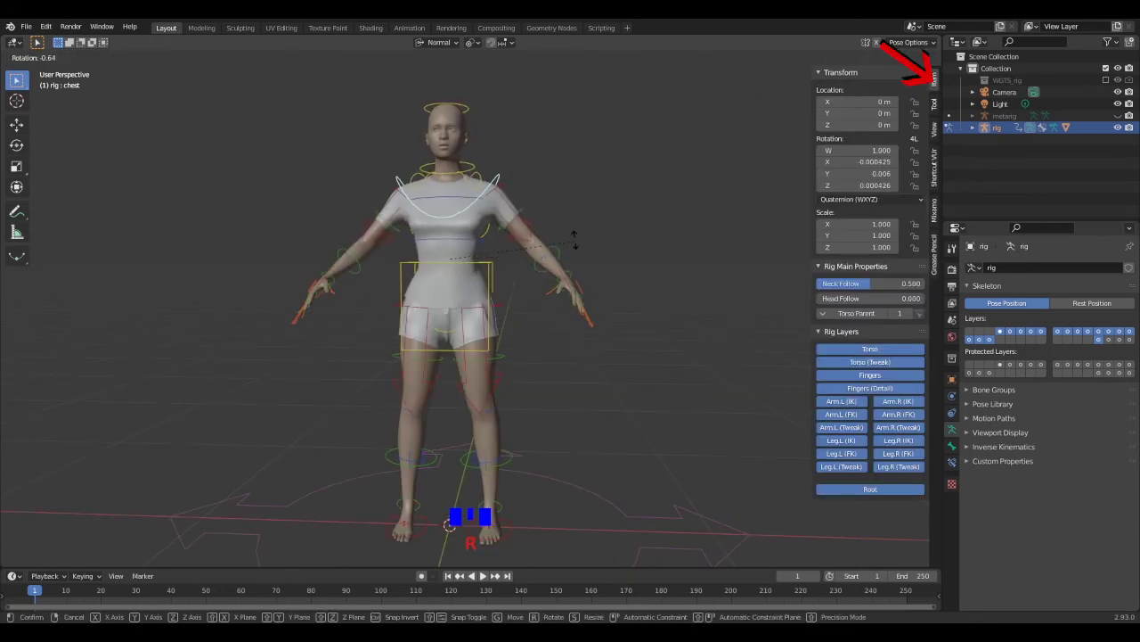
{"action": "key", "text": "Escape"}
Hide the Torso (Tweak), Fingers (Detail), and both sides' arm and leg IK and Tweak rig layers, leaving the FK layers shown.
{"action": "left_click", "coordinate": [874, 389]}
{"action": "left_click", "coordinate": [871, 362]}
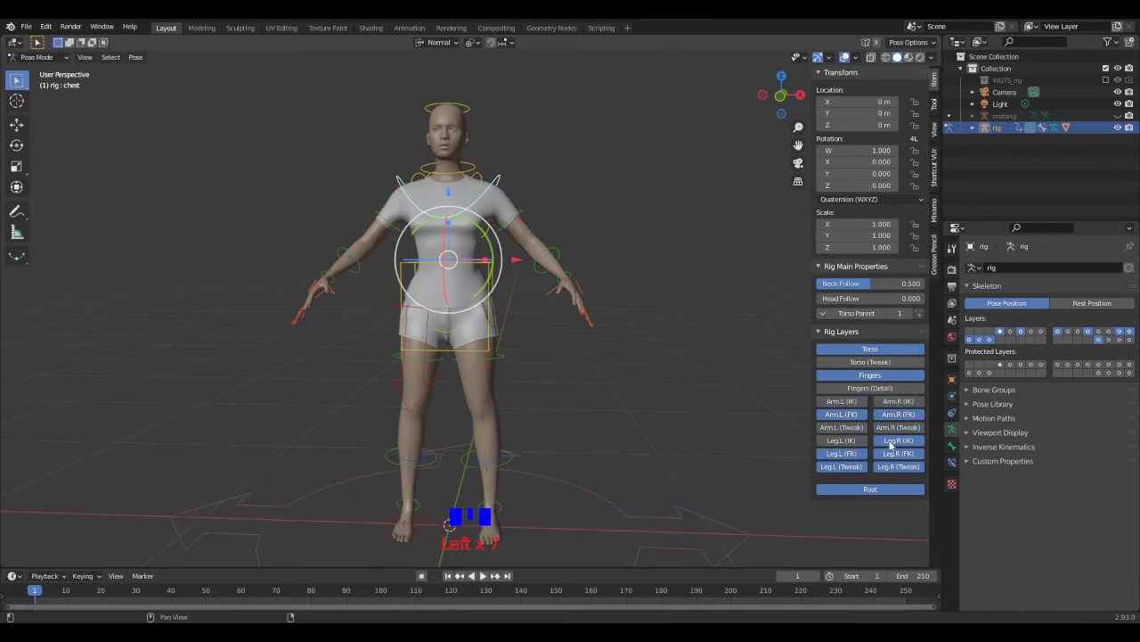
{"action": "left_click", "coordinate": [892, 471]}
Try rotating the left forearm FK control while the arm is still in IK mode.
{"action": "scroll", "coordinate": [552, 251], "scroll_direction": "up", "scroll_amount": 2}
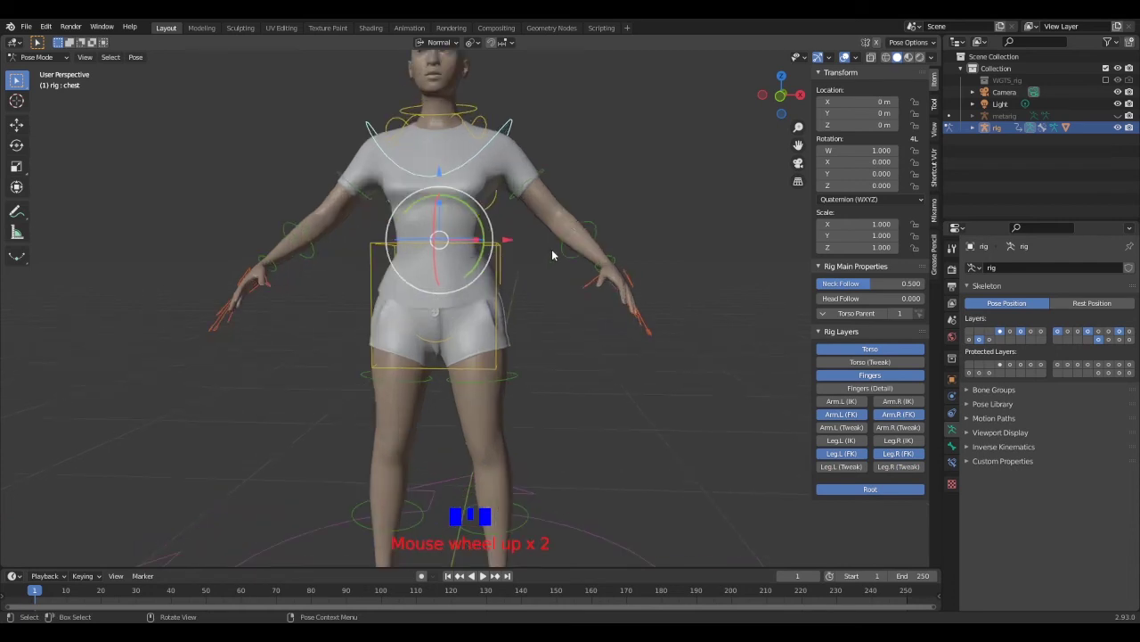
{"action": "middle_click_drag", "start_coordinate": [577, 217], "coordinate": [589, 266], "text": "shift"}
{"action": "left_click", "coordinate": [589, 267]}
{"action": "left_click", "coordinate": [589, 266]}
{"action": "key", "text": "r"}
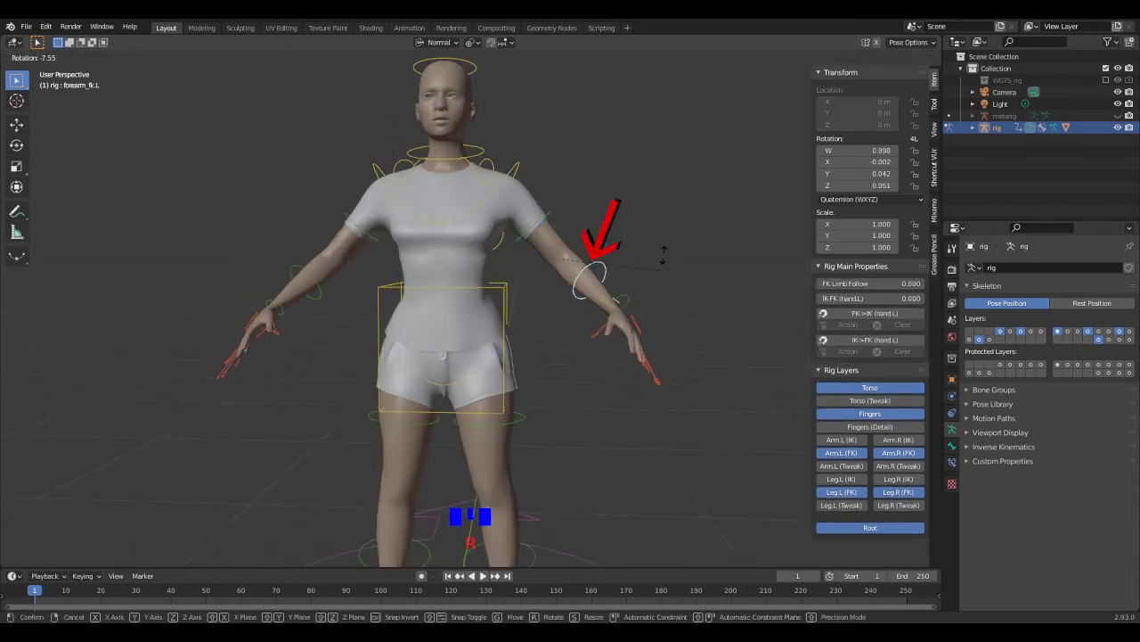
{"action": "key", "text": "Escape"}
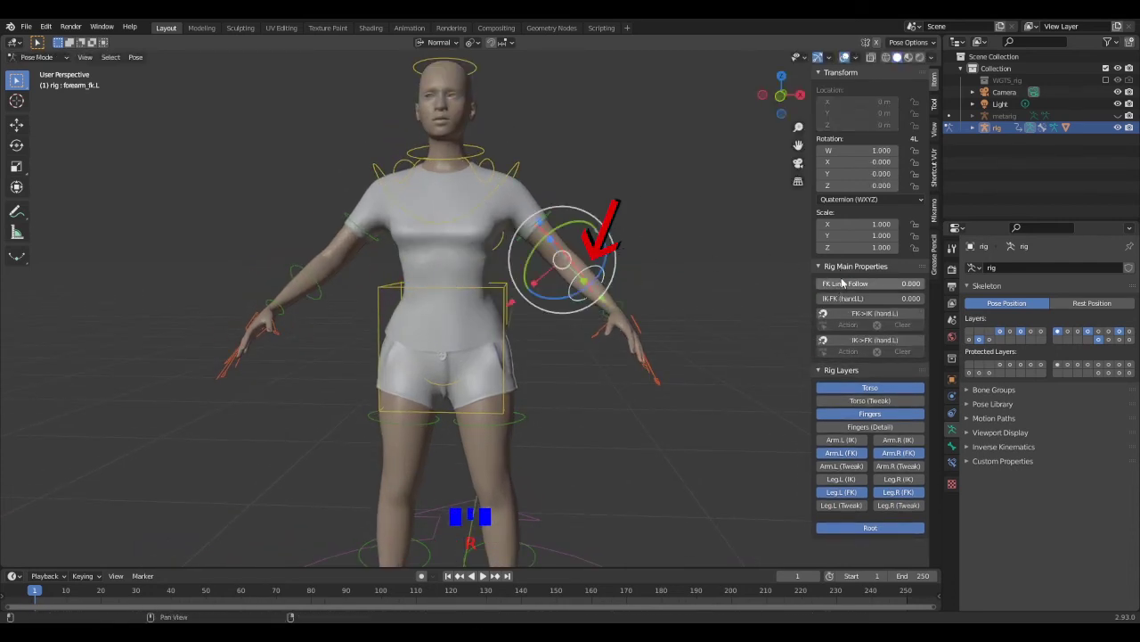
Switch both arms and both legs to FK by setting each limb's IK-FK value to 1.000.
{"action": "left_click_drag", "start_coordinate": [830, 299], "coordinate": [936, 299]}
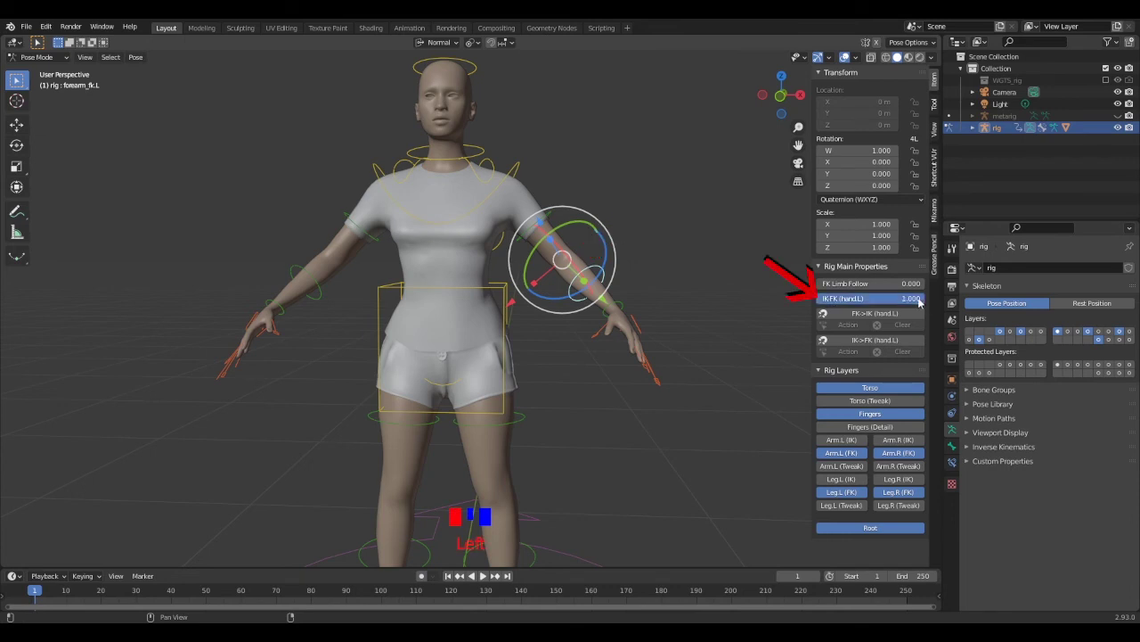
{"action": "left_click", "coordinate": [313, 278]}
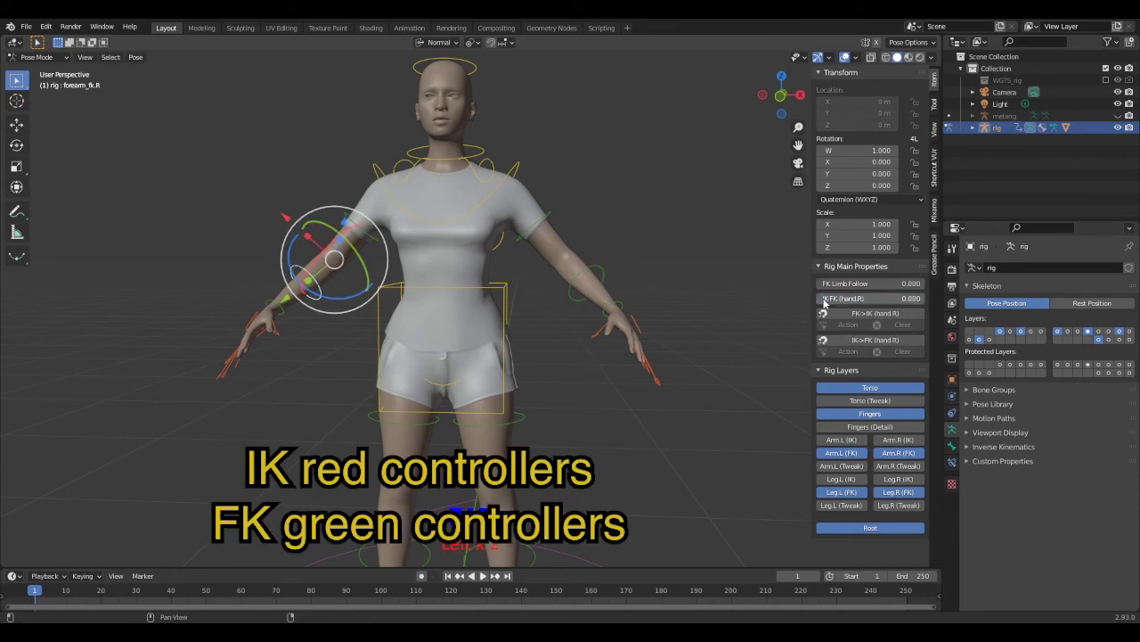
{"action": "middle_click_drag", "start_coordinate": [586, 435], "coordinate": [549, 327], "text": "shift"}
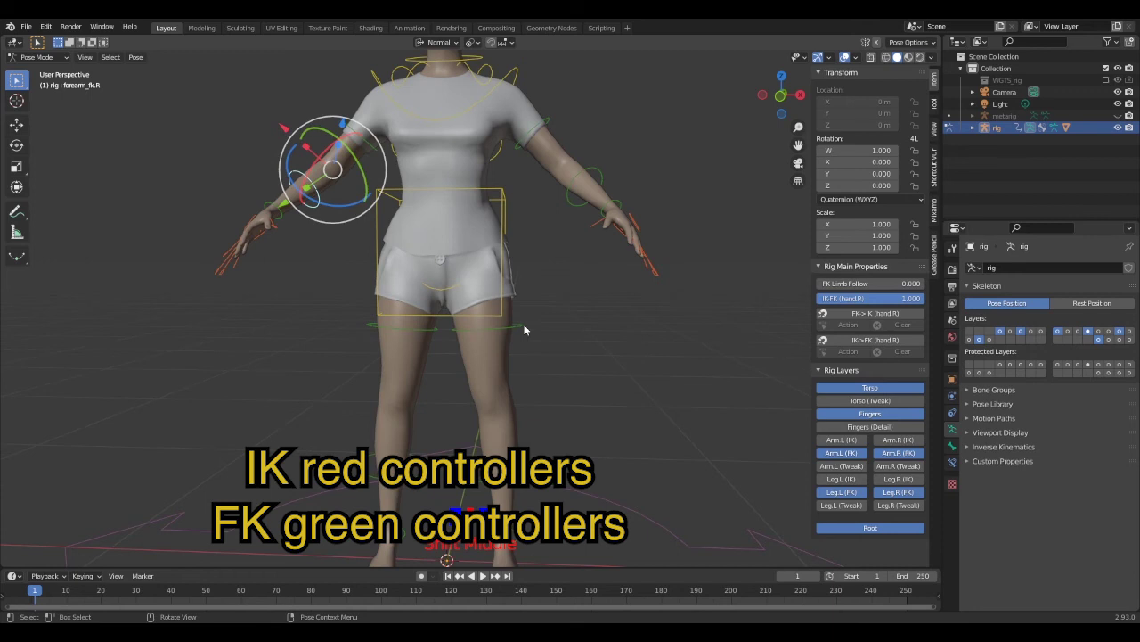
{"action": "left_click", "coordinate": [524, 327]}
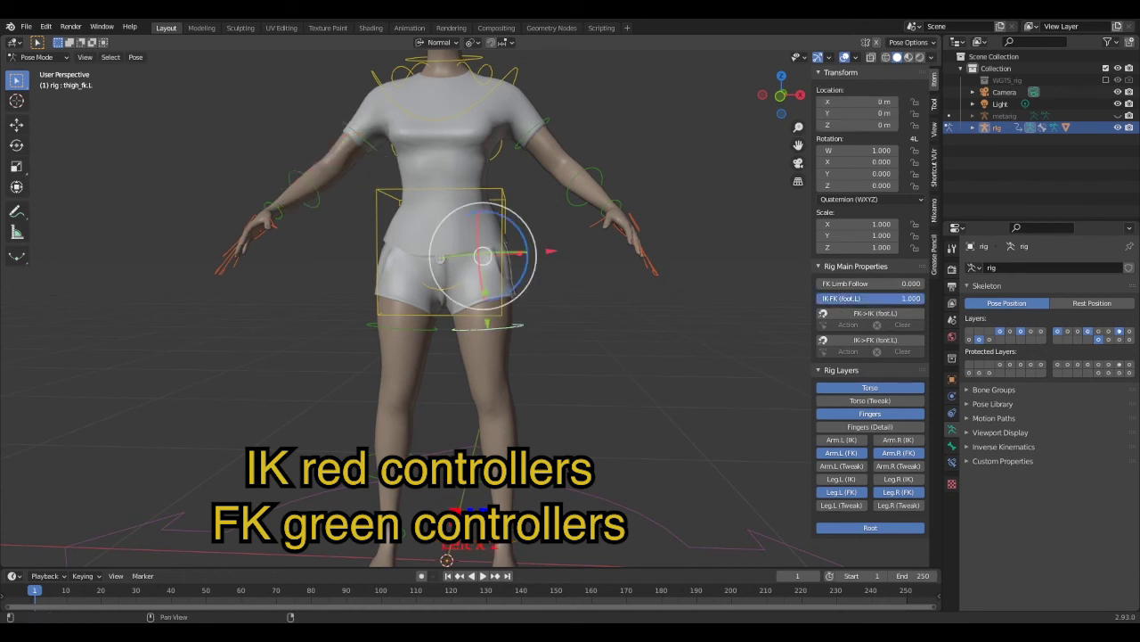
{"action": "left_click", "coordinate": [383, 332]}
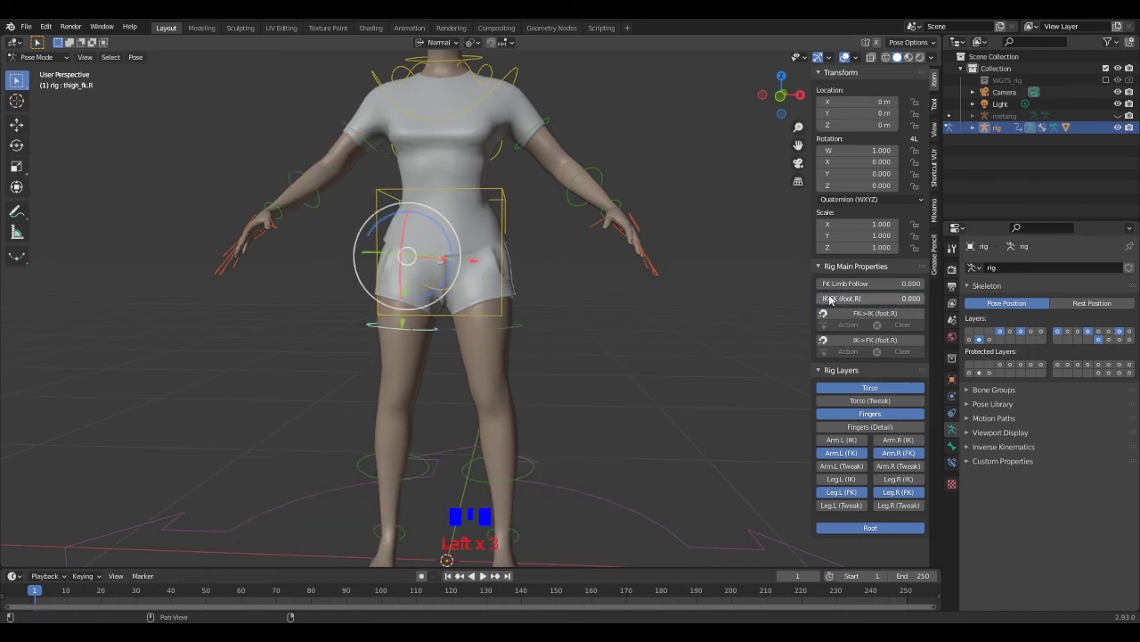
Try rotating the left forearm FK control upward to test the elbow bend in FK mode.
{"action": "middle_click_drag", "start_coordinate": [680, 338], "coordinate": [583, 265], "text": "shift"}
{"action": "left_click", "coordinate": [624, 265]}
{"action": "key", "text": "r"}
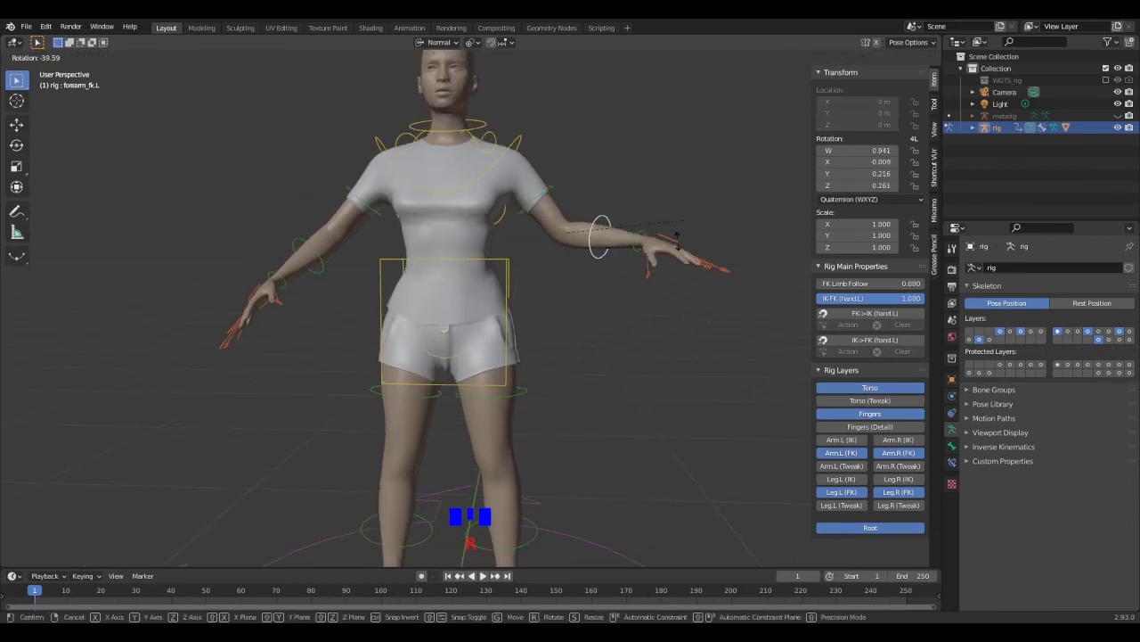
{"action": "right_click", "coordinate": [666, 235]}
Try rotating the left thigh FK control from a side view to test the leg swing.
{"action": "middle_click_drag", "start_coordinate": [666, 235], "coordinate": [493, 254]}
{"action": "left_click", "coordinate": [628, 331]}
{"action": "key", "text": "r"}
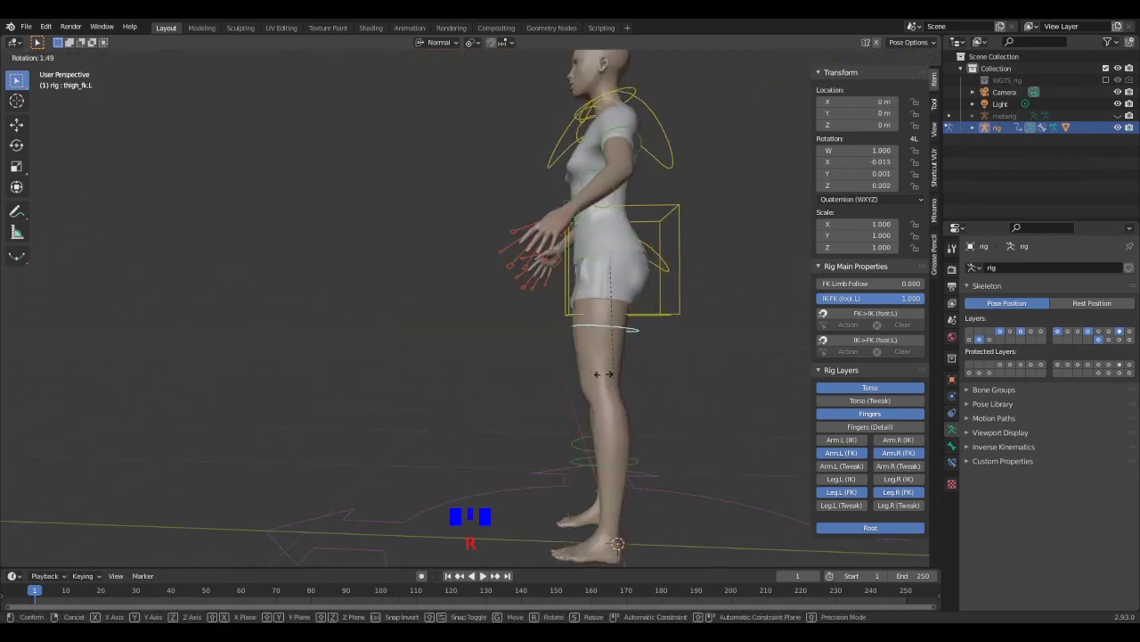
{"action": "right_click", "coordinate": [555, 423]}
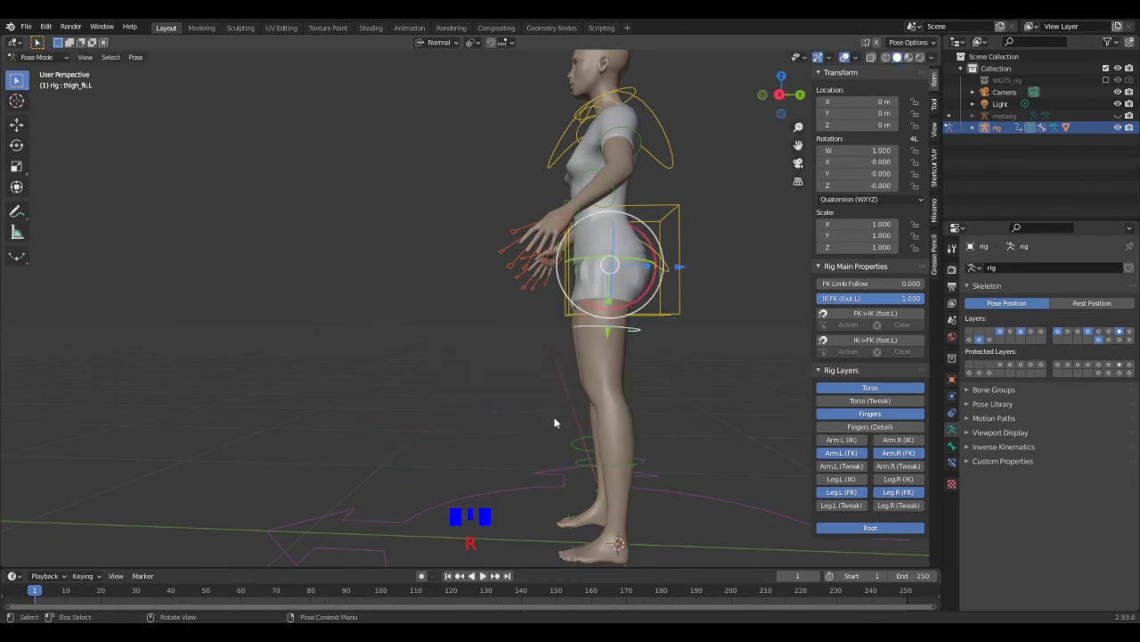
Try rotating the left shin and left foot FK controls to test the knee and ankle bends.
{"action": "left_click", "coordinate": [606, 472]}
{"action": "key", "text": "r"}
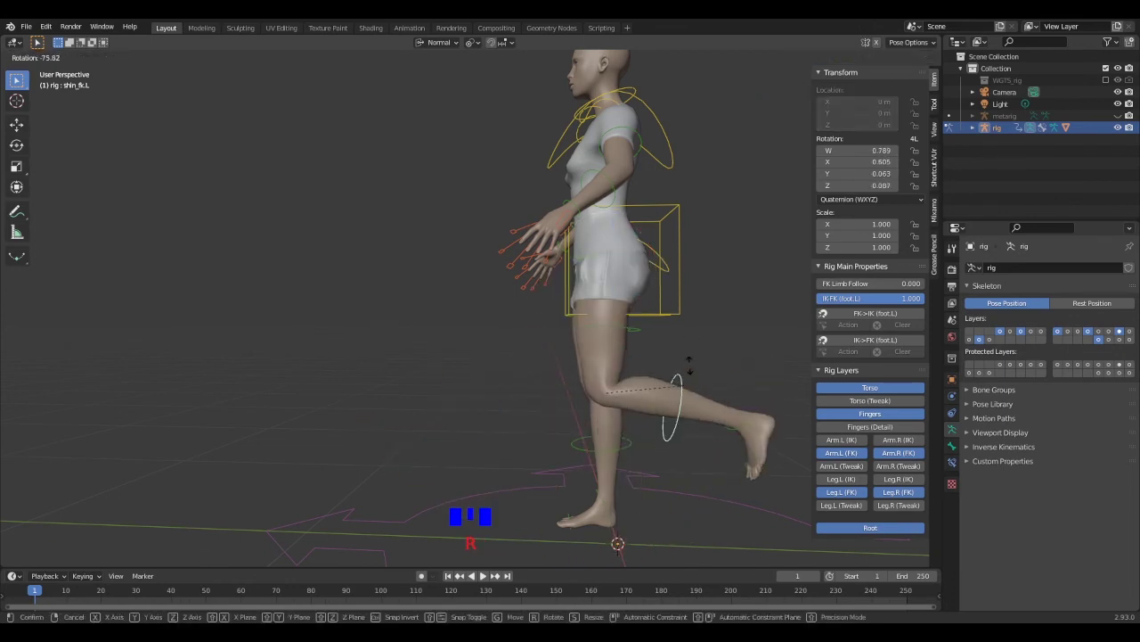
{"action": "key", "text": "Escape"}
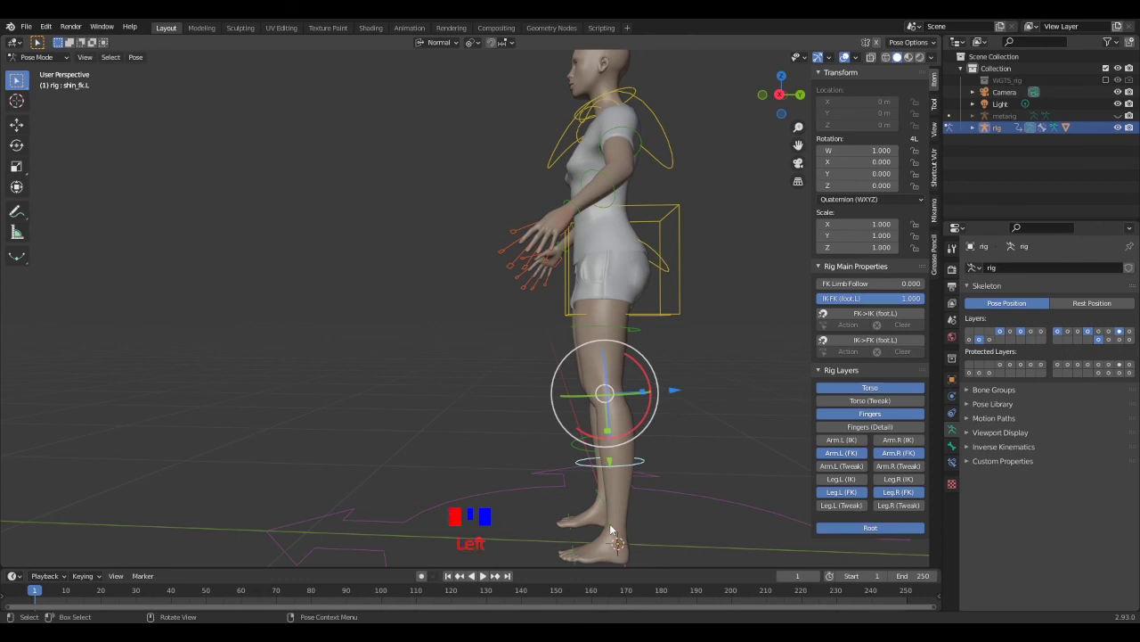
{"action": "left_click", "coordinate": [613, 532]}
{"action": "key", "text": "r"}
{"action": "key", "text": "Escape"}
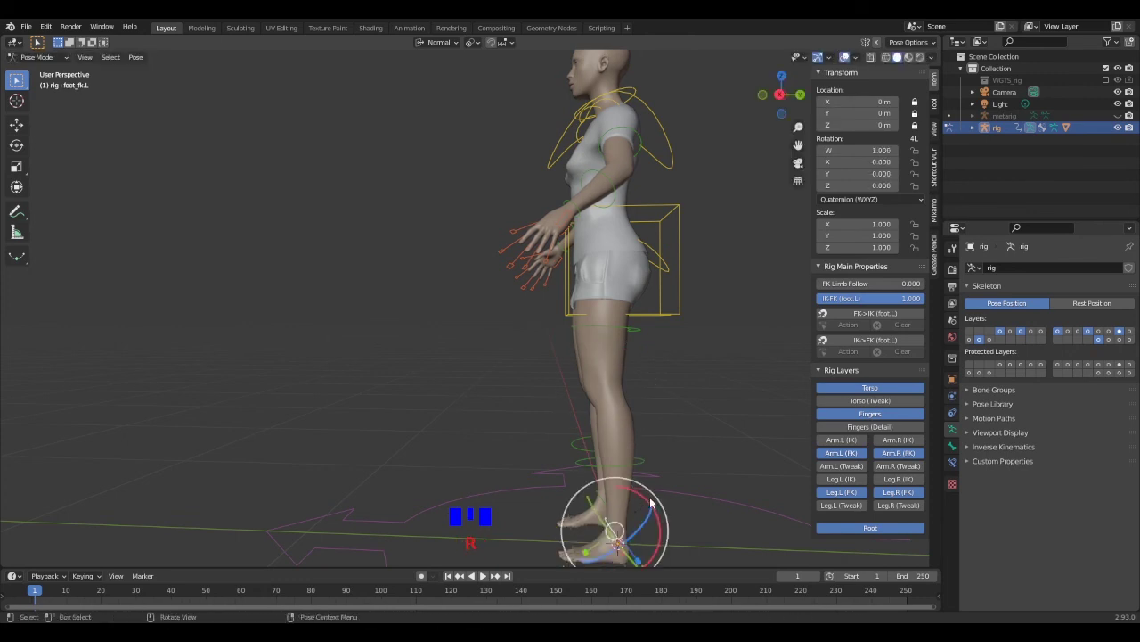
Curl the left index finger by scaling down its master control, and select the middle finger's master control.
{"action": "left_click", "coordinate": [682, 306]}
{"action": "middle_click_drag", "start_coordinate": [682, 303], "coordinate": [336, 239]}
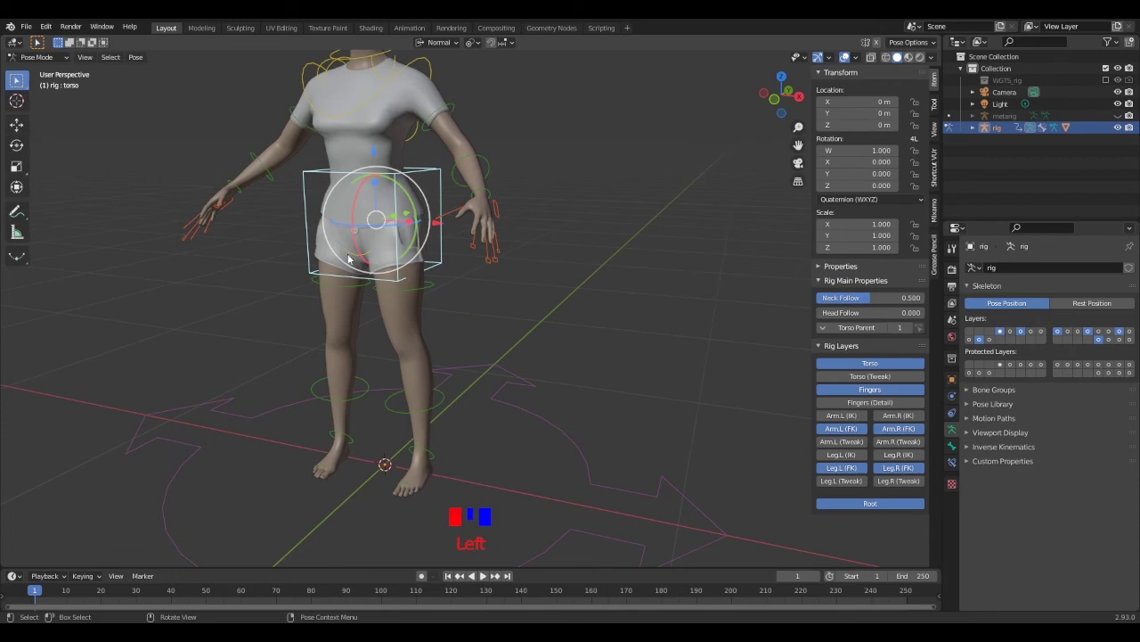
{"action": "left_click", "coordinate": [350, 259]}
{"action": "scroll", "coordinate": [463, 325], "scroll_direction": "up", "scroll_amount": 3}
{"action": "left_click", "coordinate": [402, 398]}
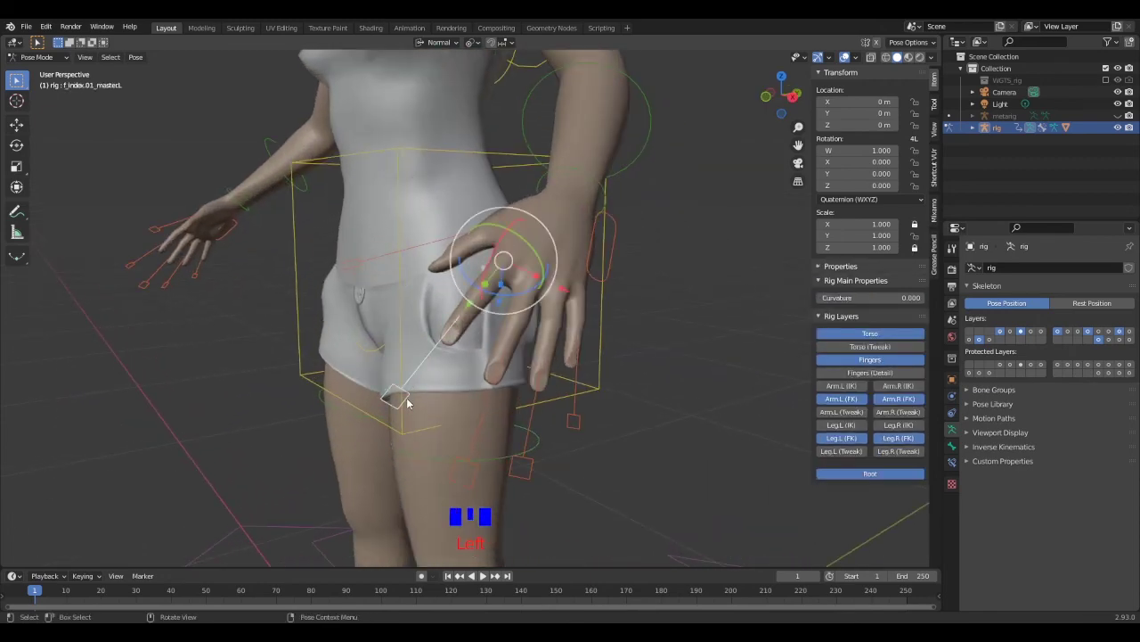
{"action": "middle_click_drag", "start_coordinate": [405, 398], "coordinate": [515, 399]}
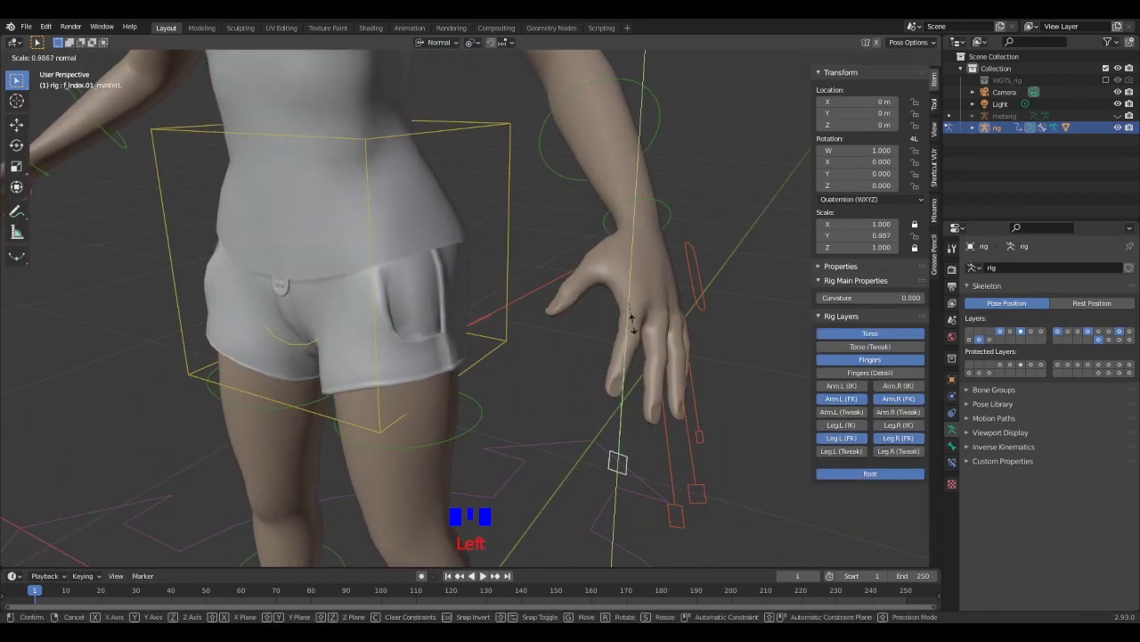
{"action": "left_click", "coordinate": [674, 479]}
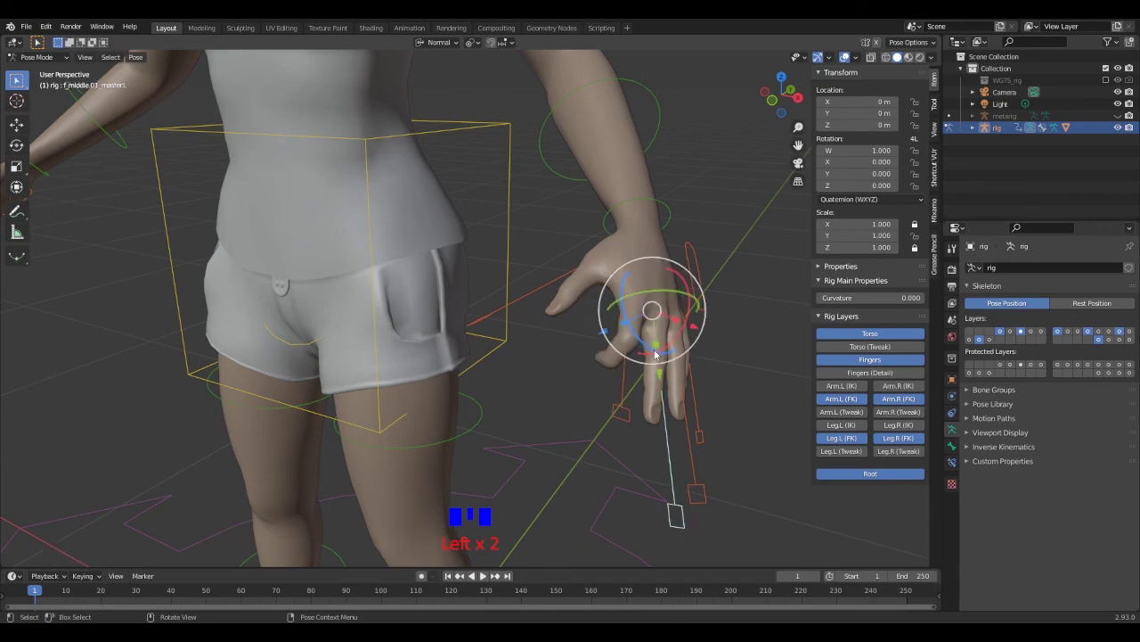